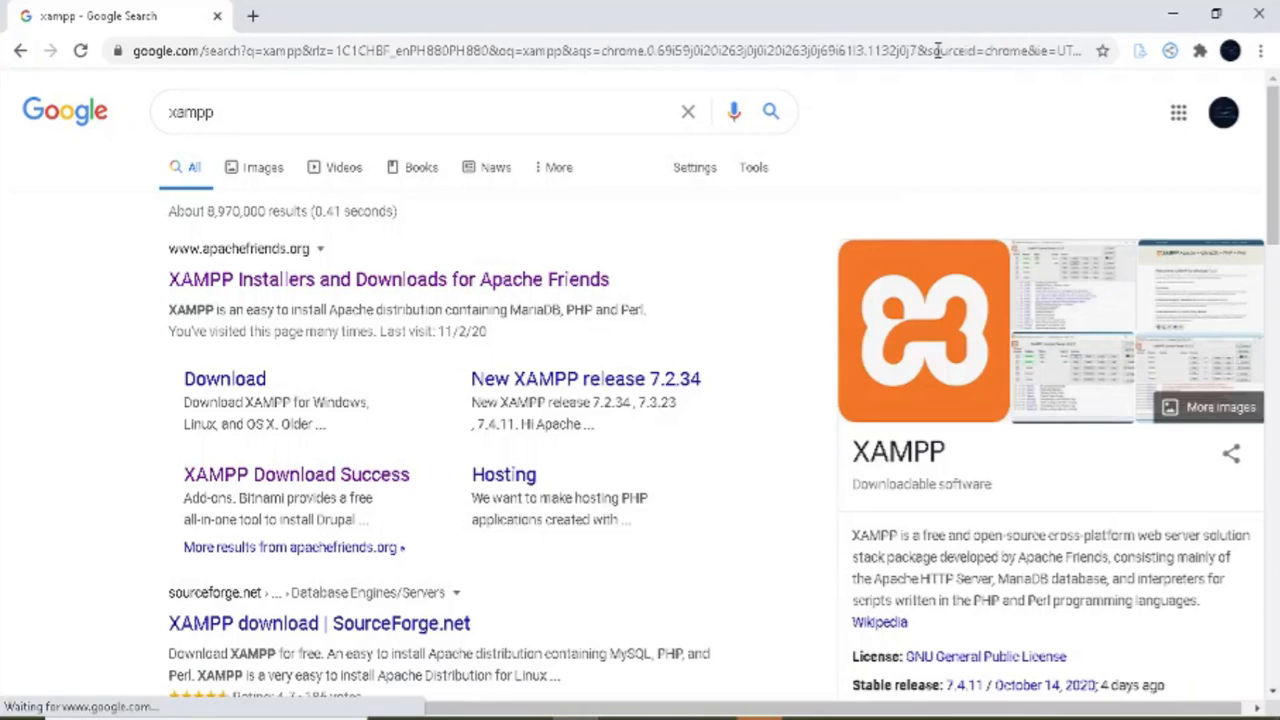
- Open the Apache Friends website from the search results and request the XAMPP for Windows 7.4.11 download
click(447, 278)
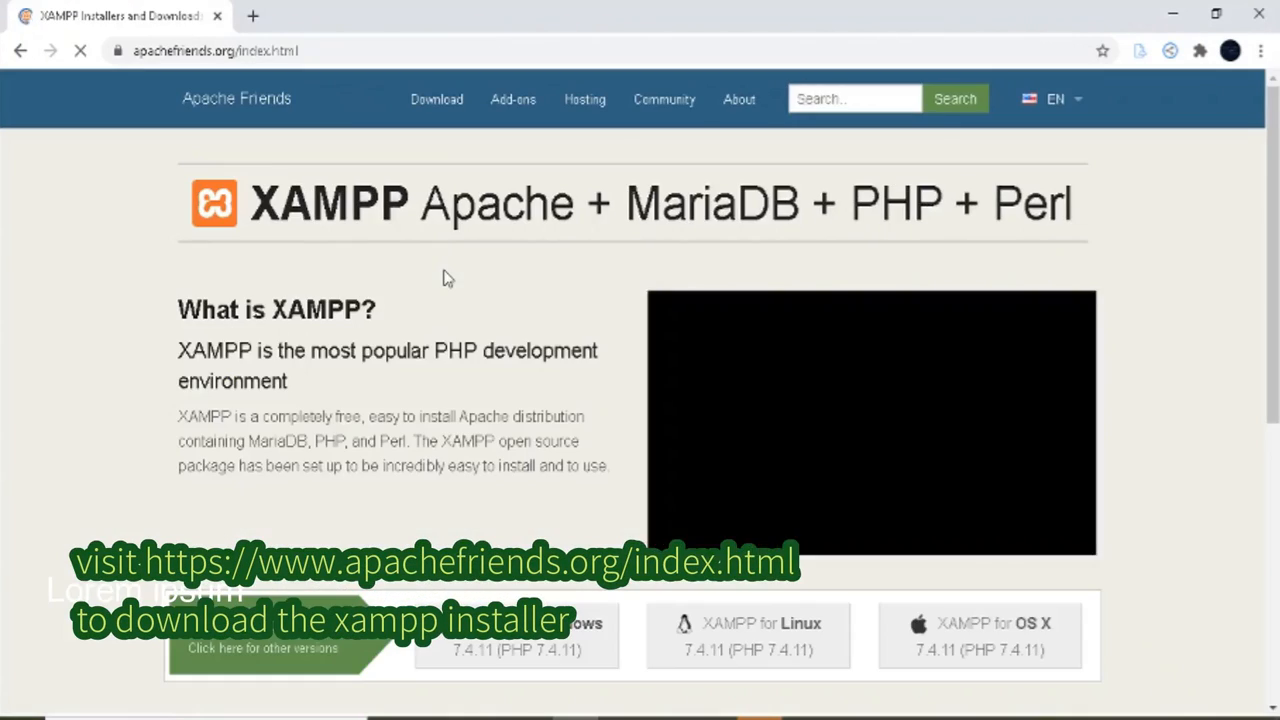
scroll(460, 297, down, 3)
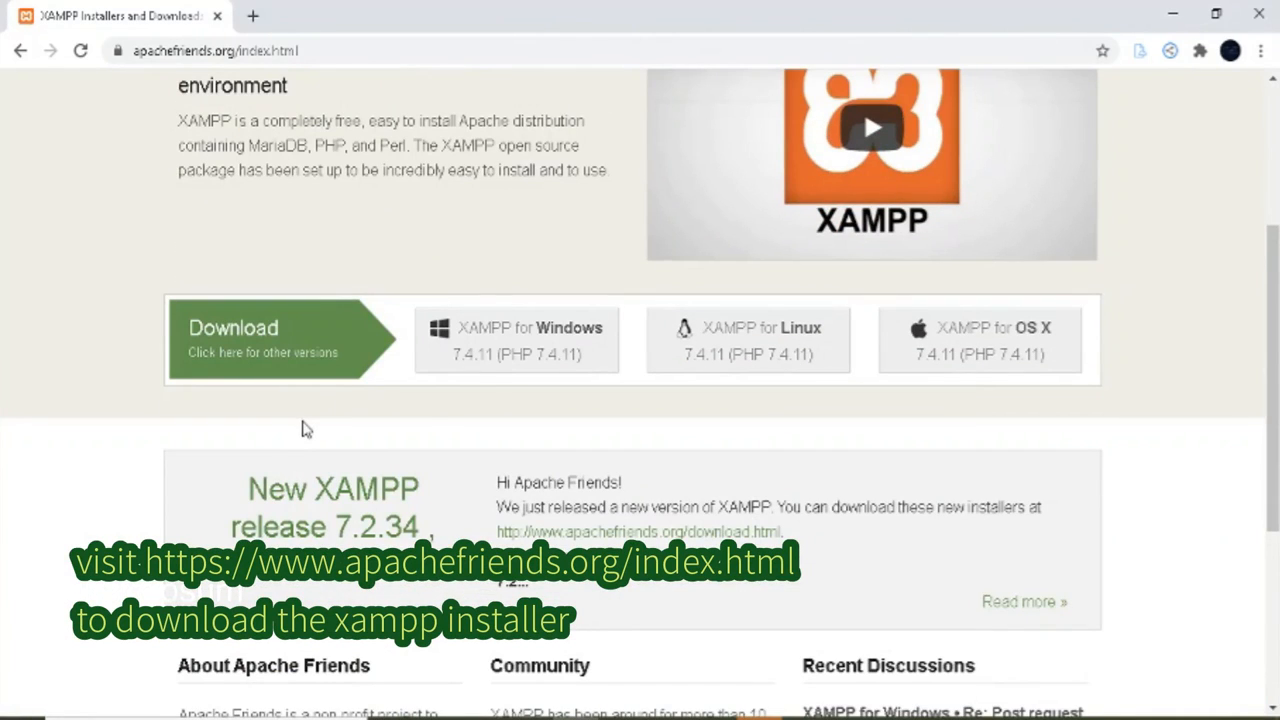
click(546, 357)
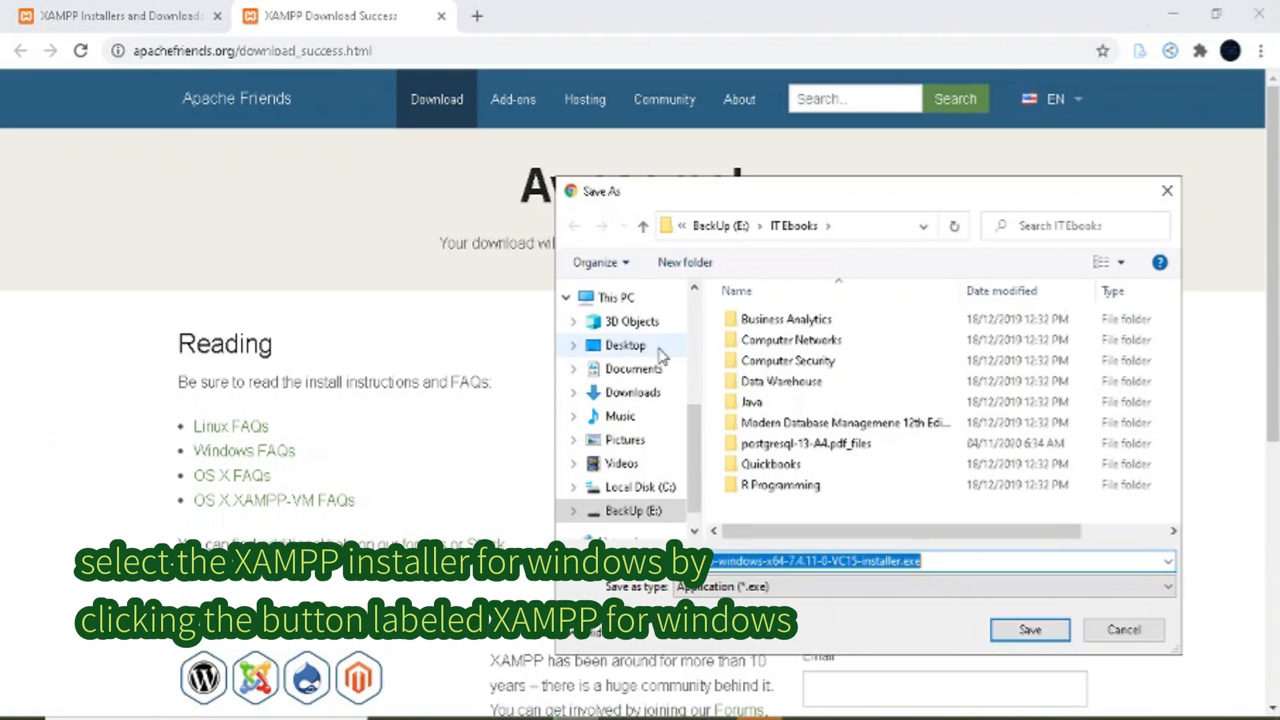
- Save the XAMPP installer in the Drupal folder on the Desktop
click(654, 352)
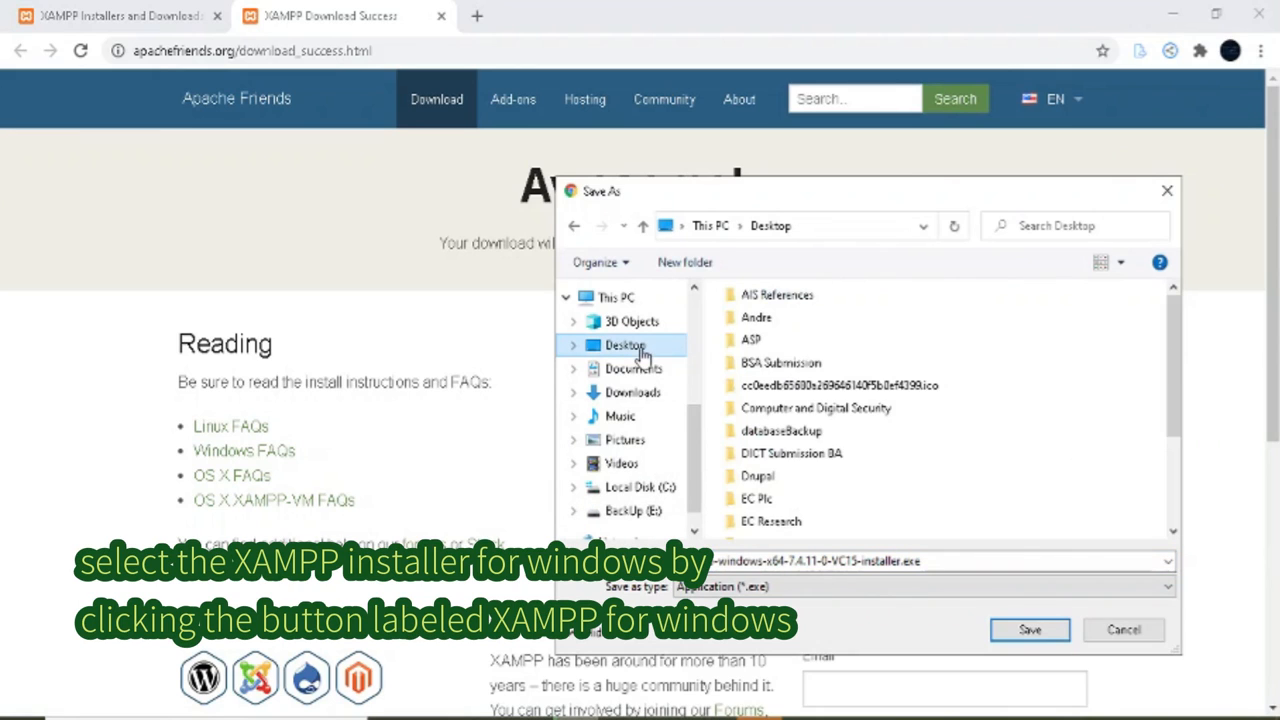
scroll(811, 398, down, 1)
click(783, 420)
double_click(783, 418)
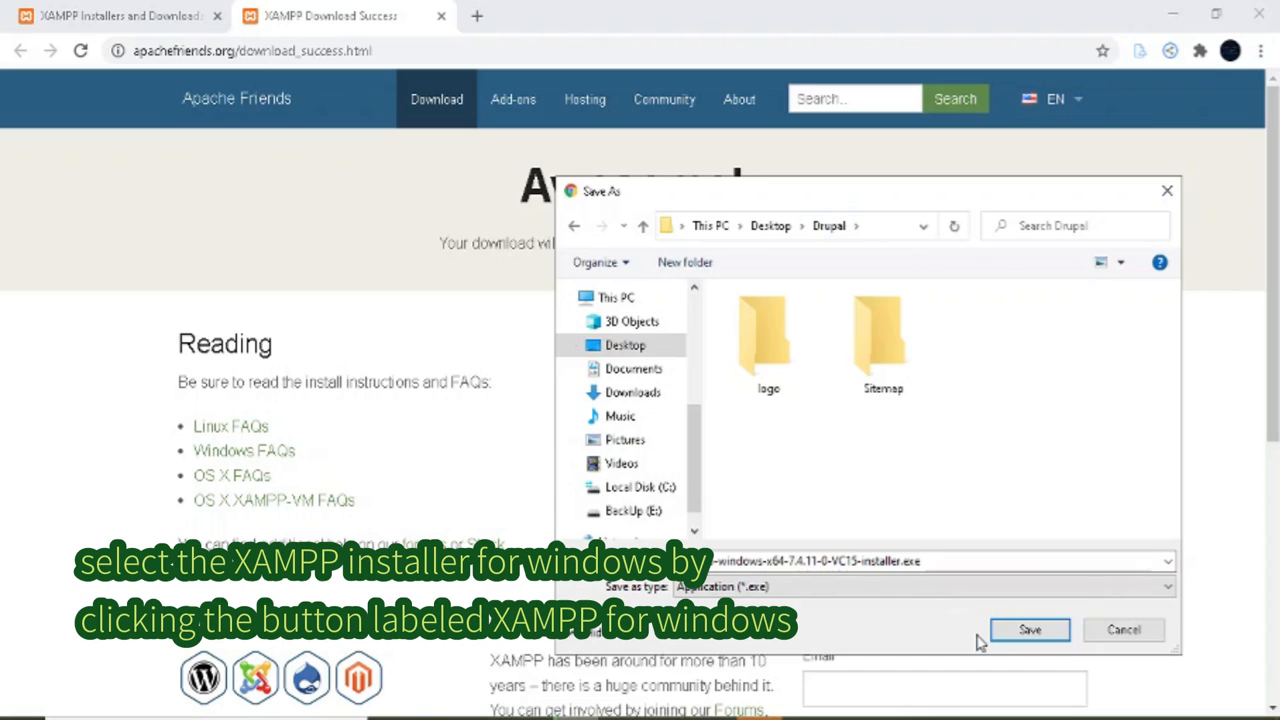
click(1029, 630)
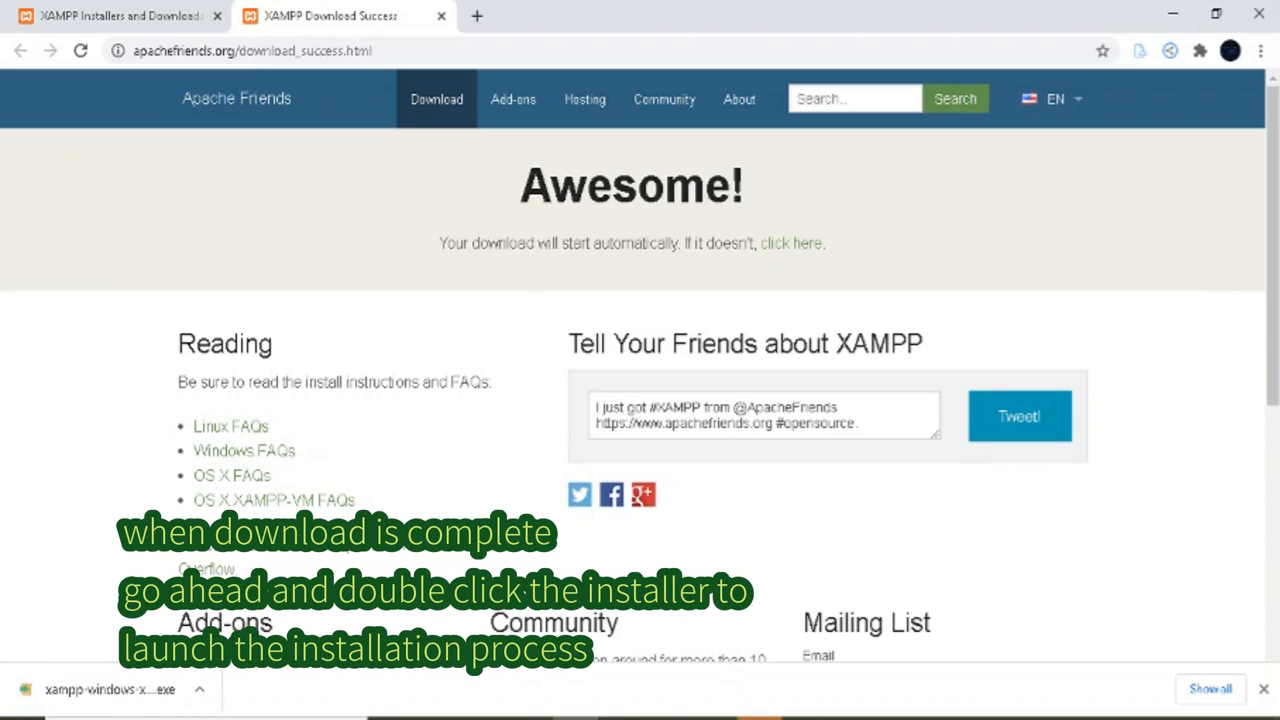
- Show the downloaded XAMPP installer in its folder and launch it
click(201, 691)
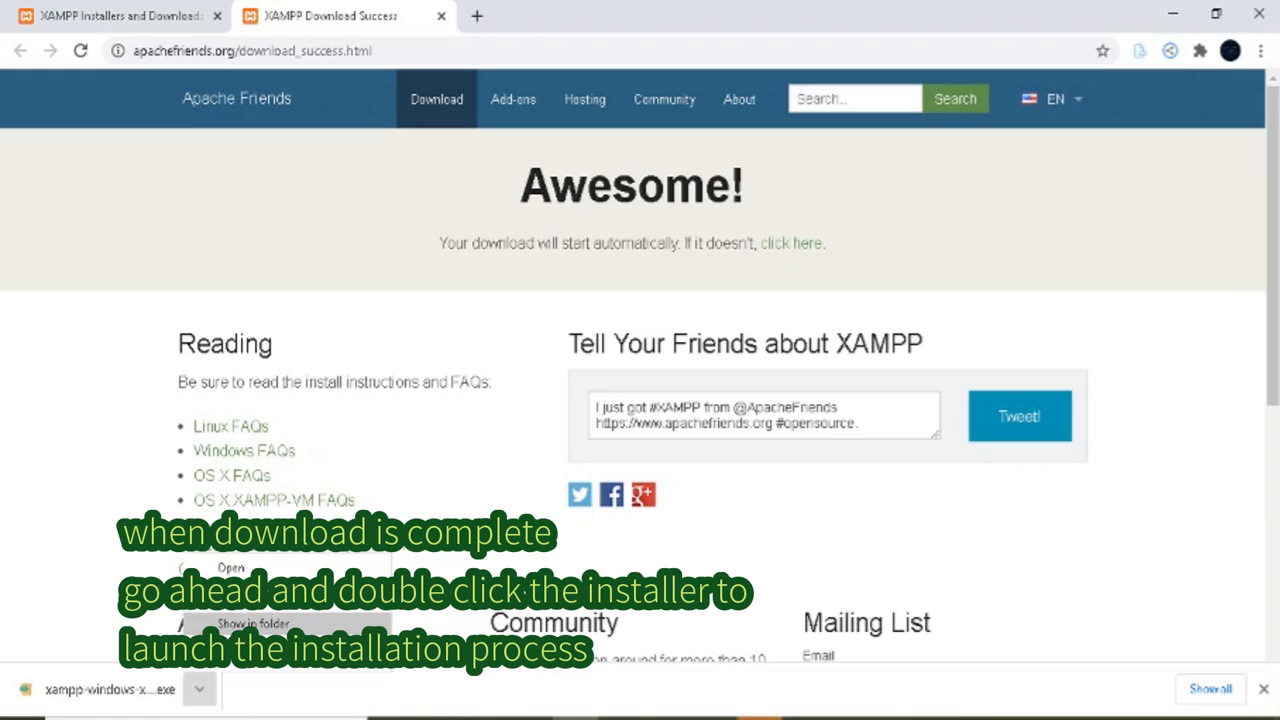
click(253, 624)
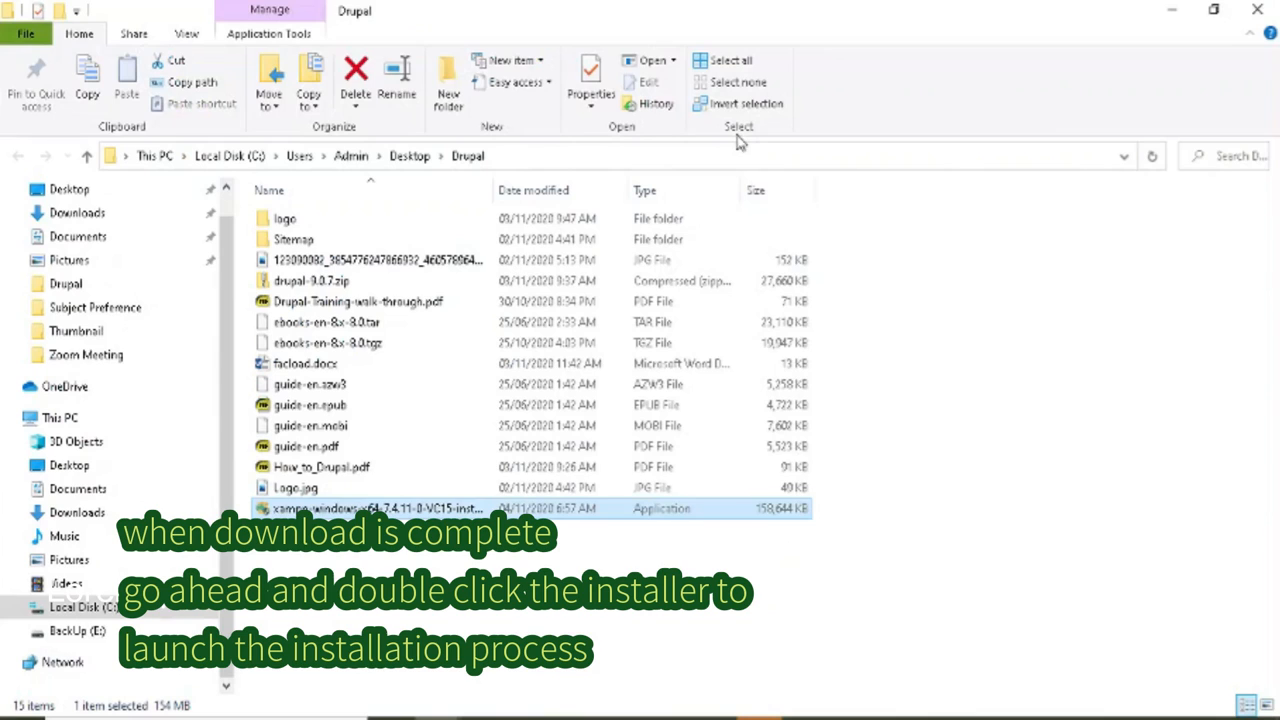
click(738, 132)
double_click(268, 510)
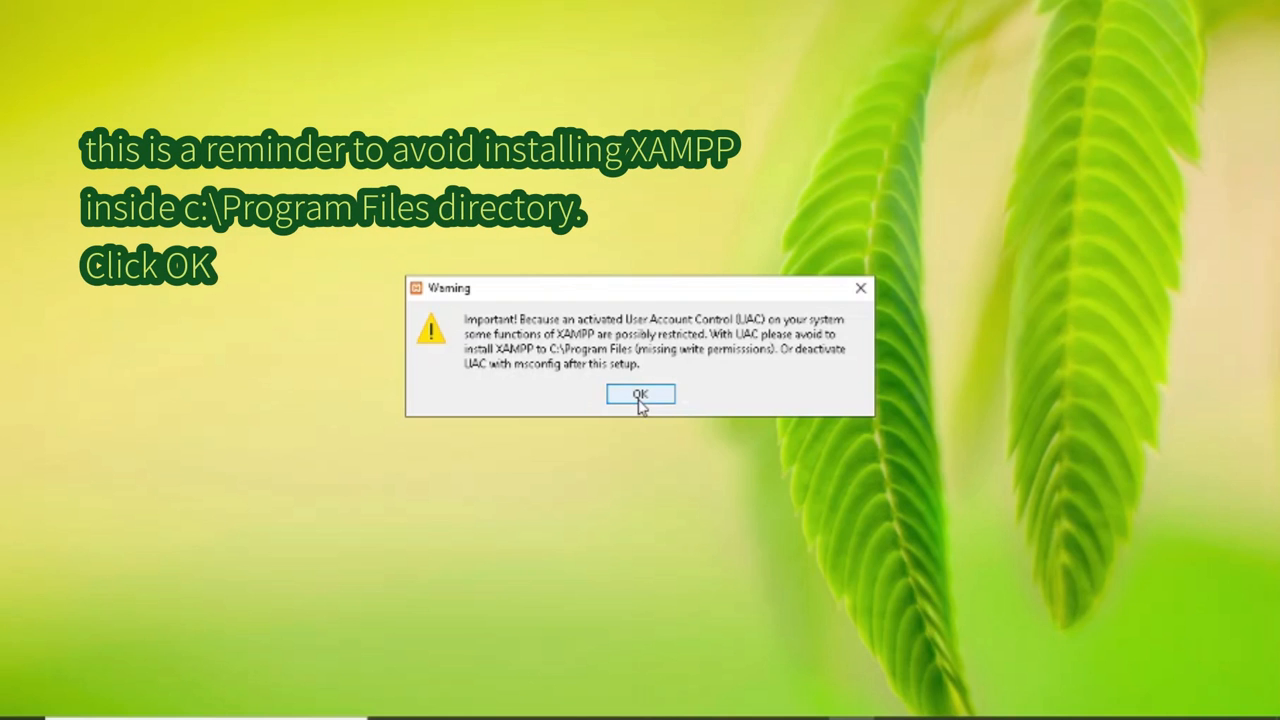
- Acknowledge the UAC warning and proceed through setup with the default components and the installation folder C:\xampp
click(640, 396)
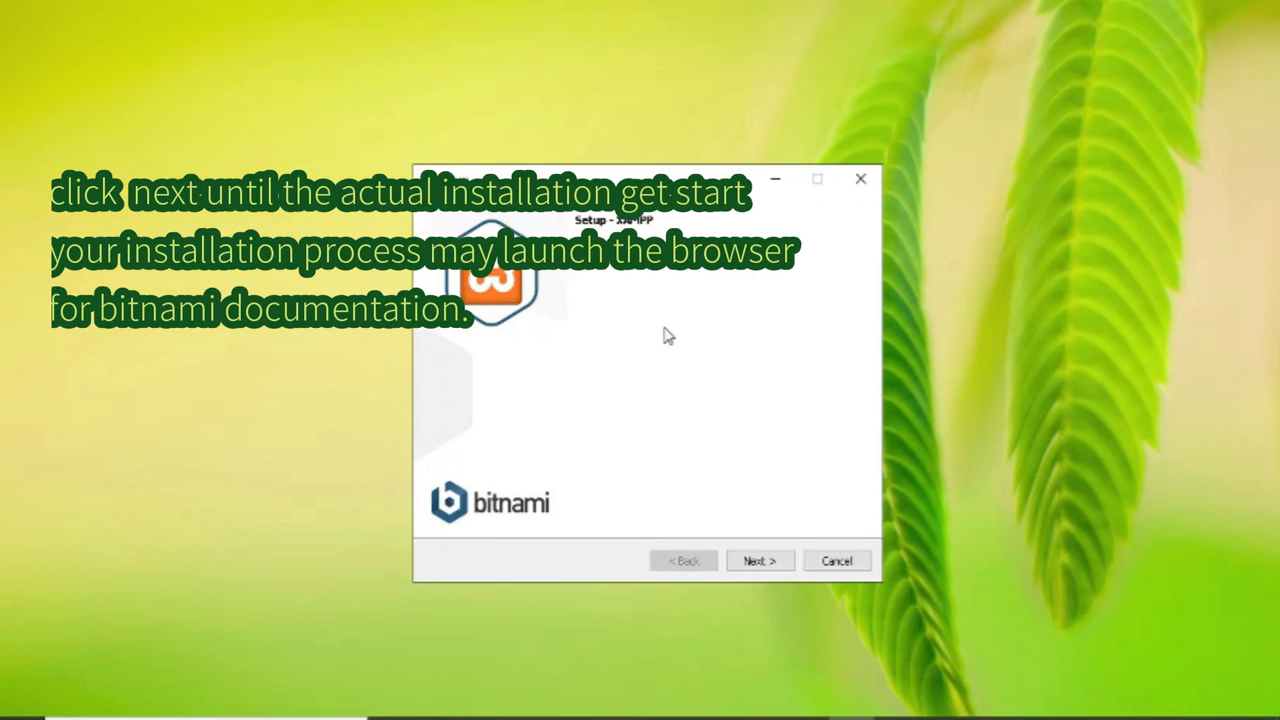
click(770, 561)
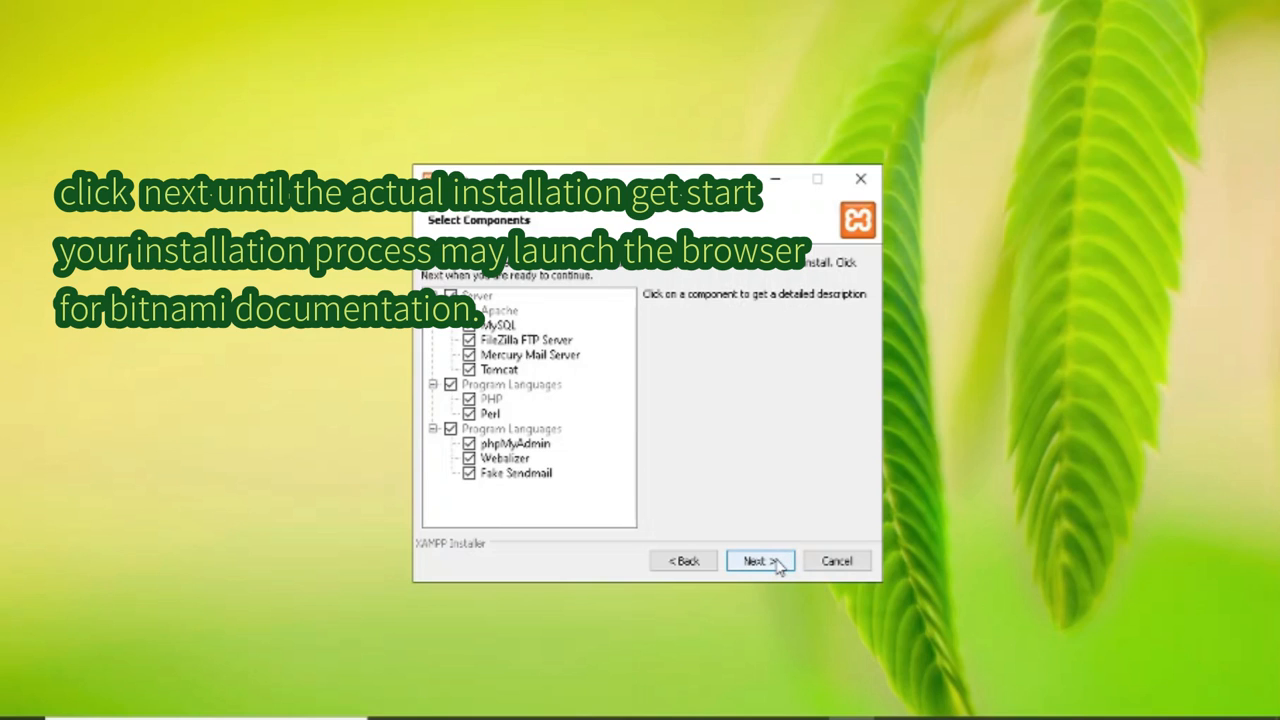
click(779, 566)
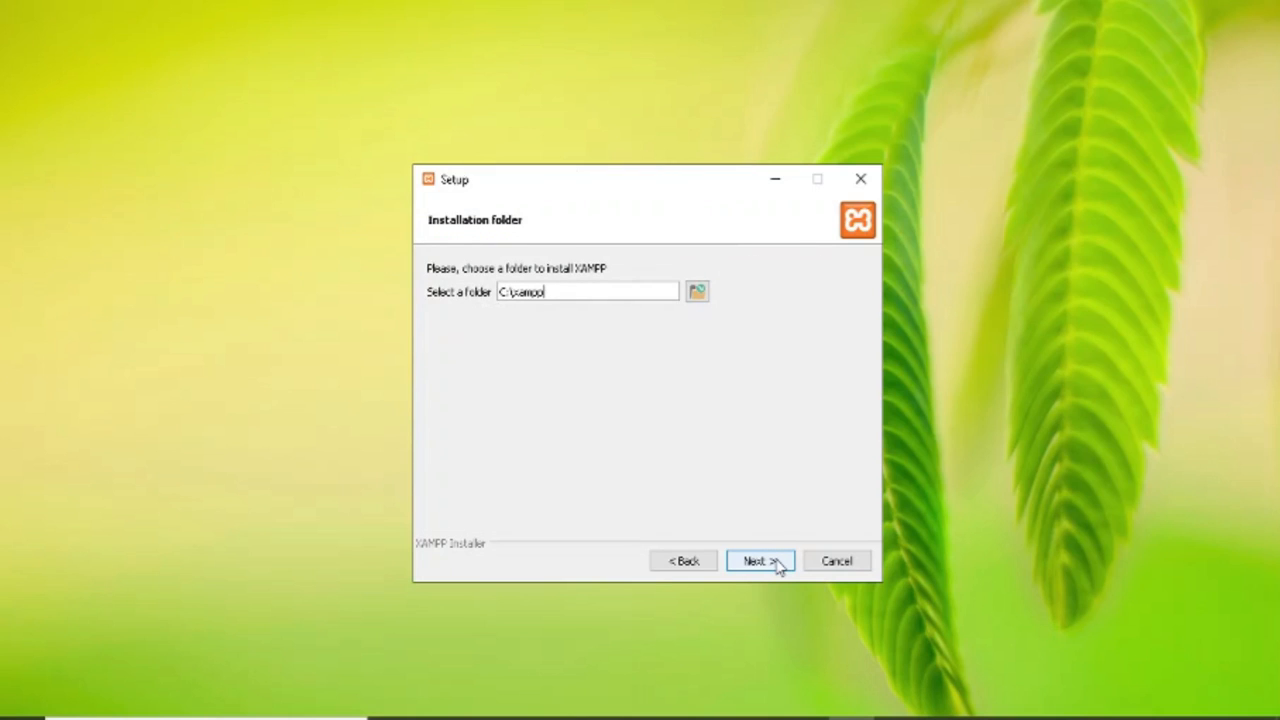
click(779, 566)
click(779, 566)
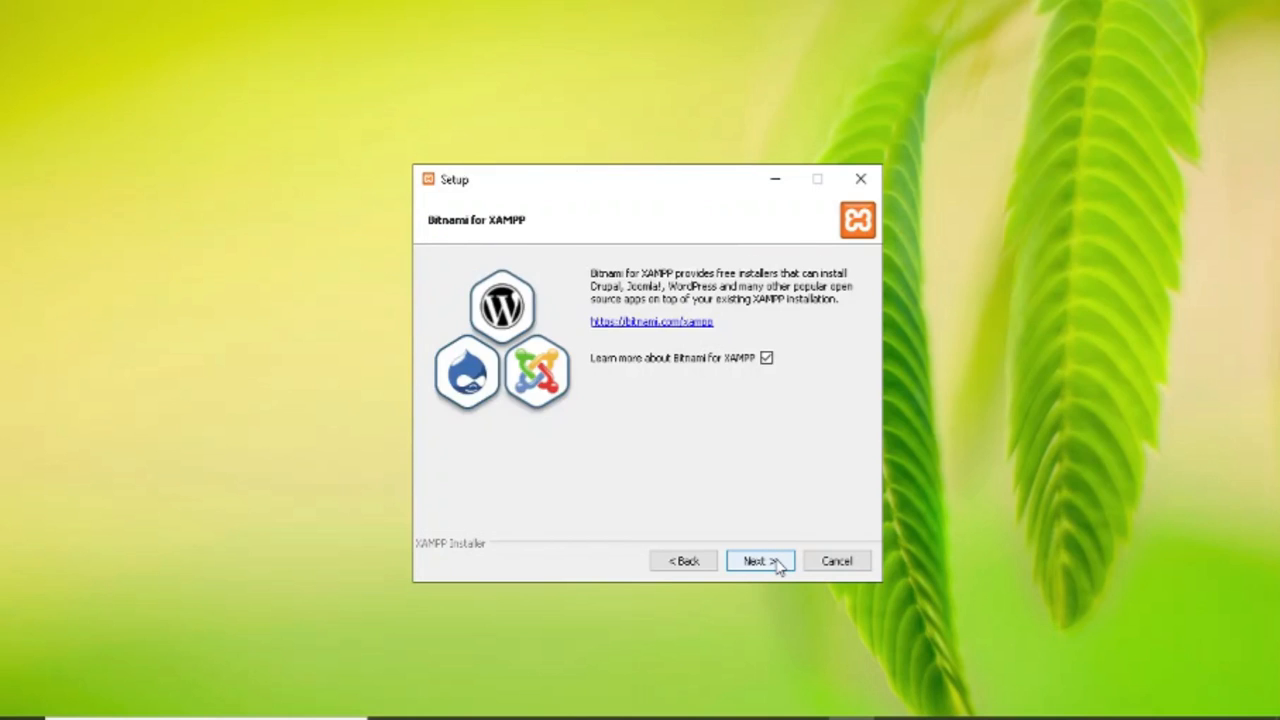
- Continue past the Bitnami for XAMPP page with its option kept, return to the setup window and start the installation
click(773, 563)
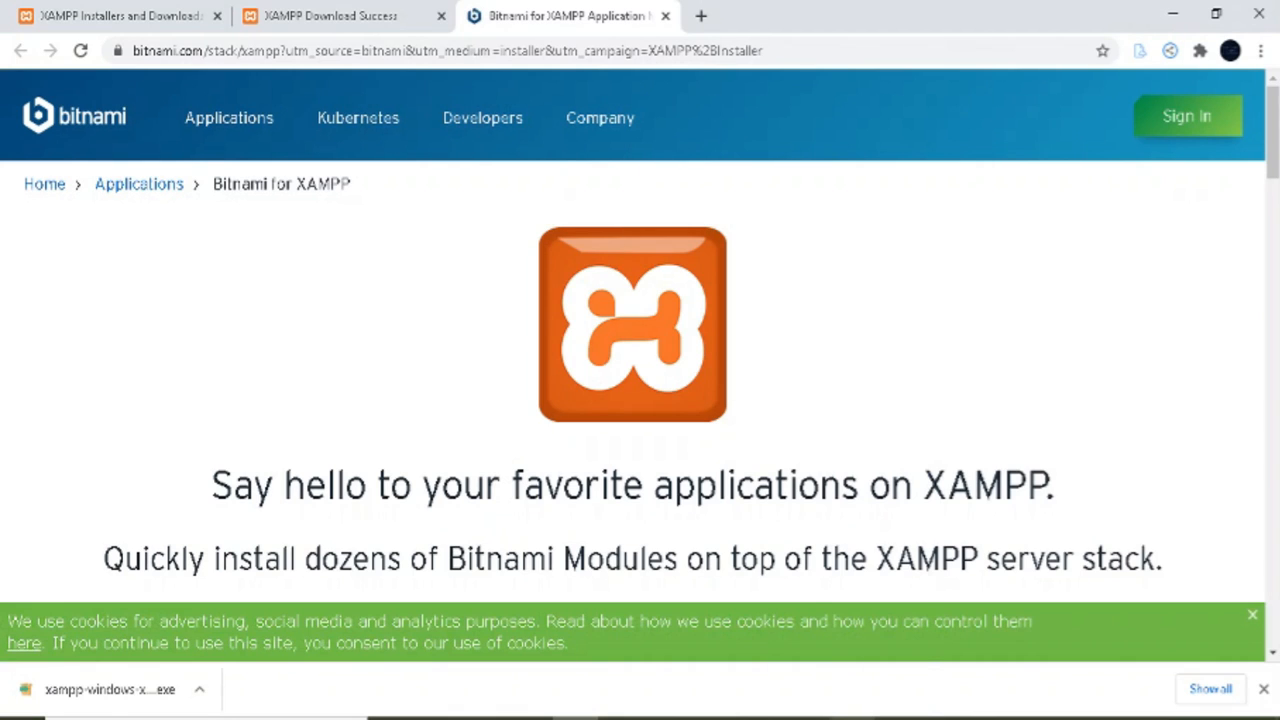
click(852, 717)
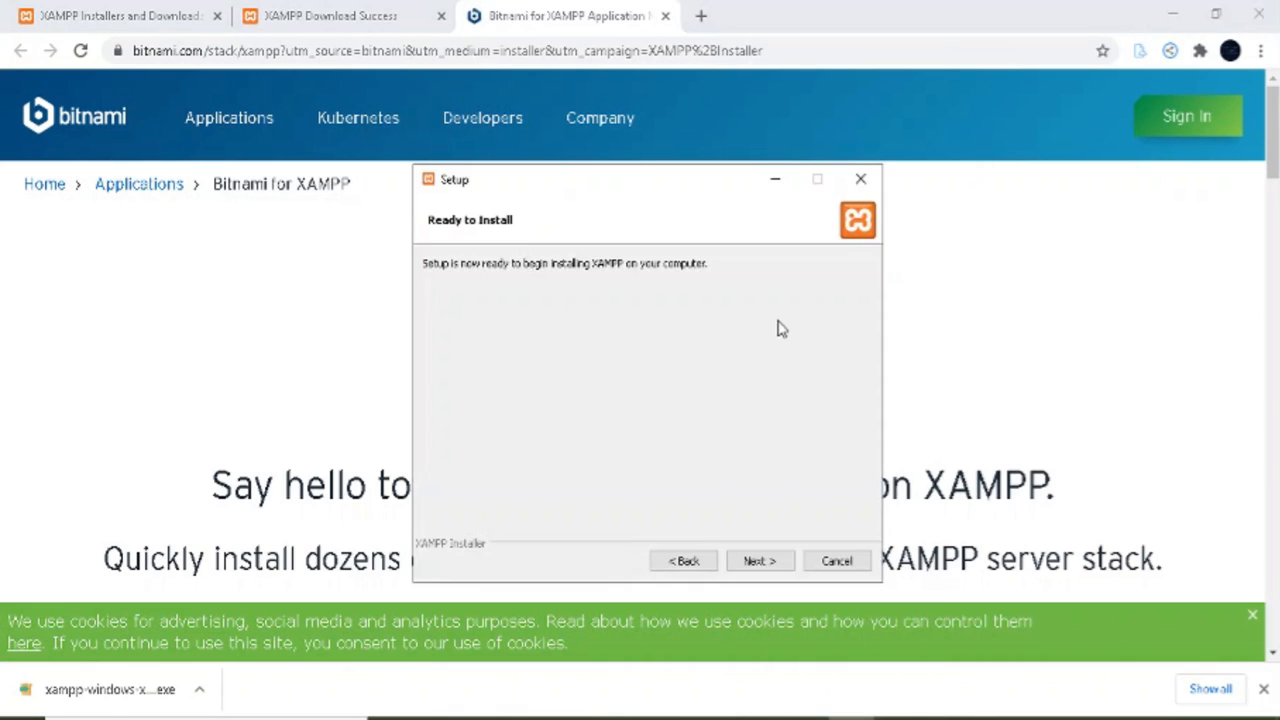
click(760, 561)
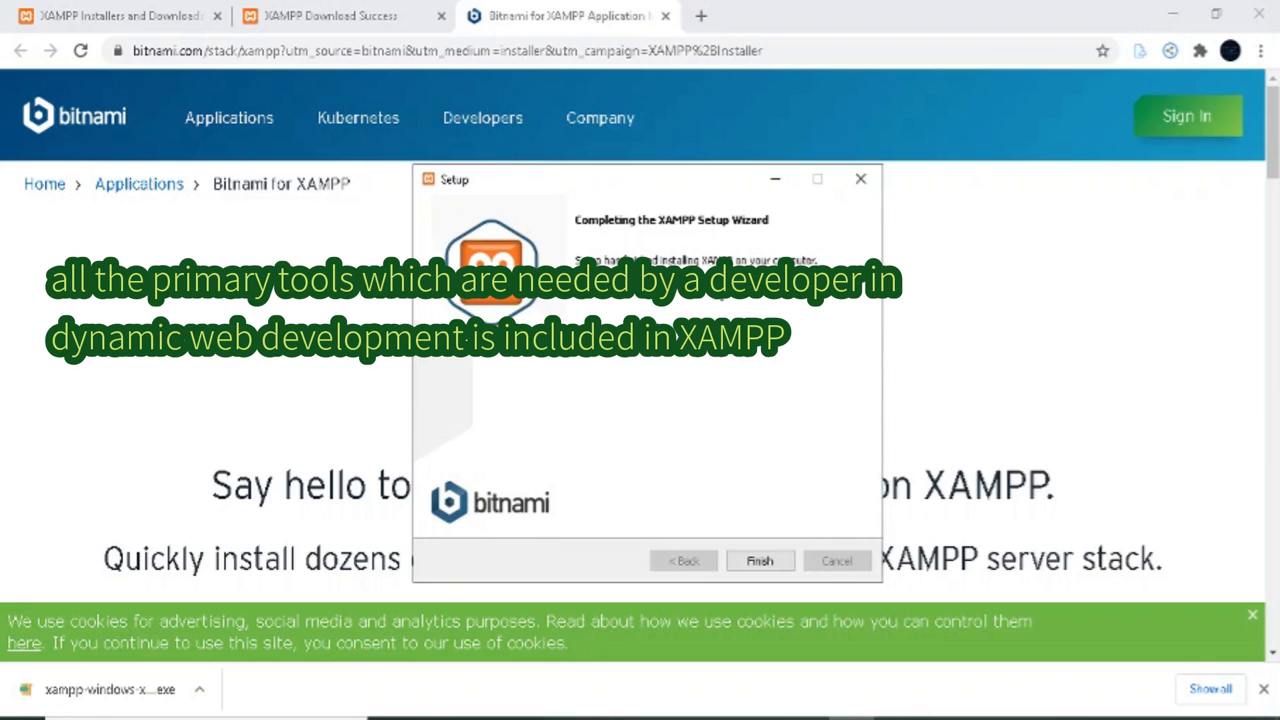
- Finish the XAMPP setup wizard and start the Apache and MySQL modules in the XAMPP Control Panel
click(784, 558)
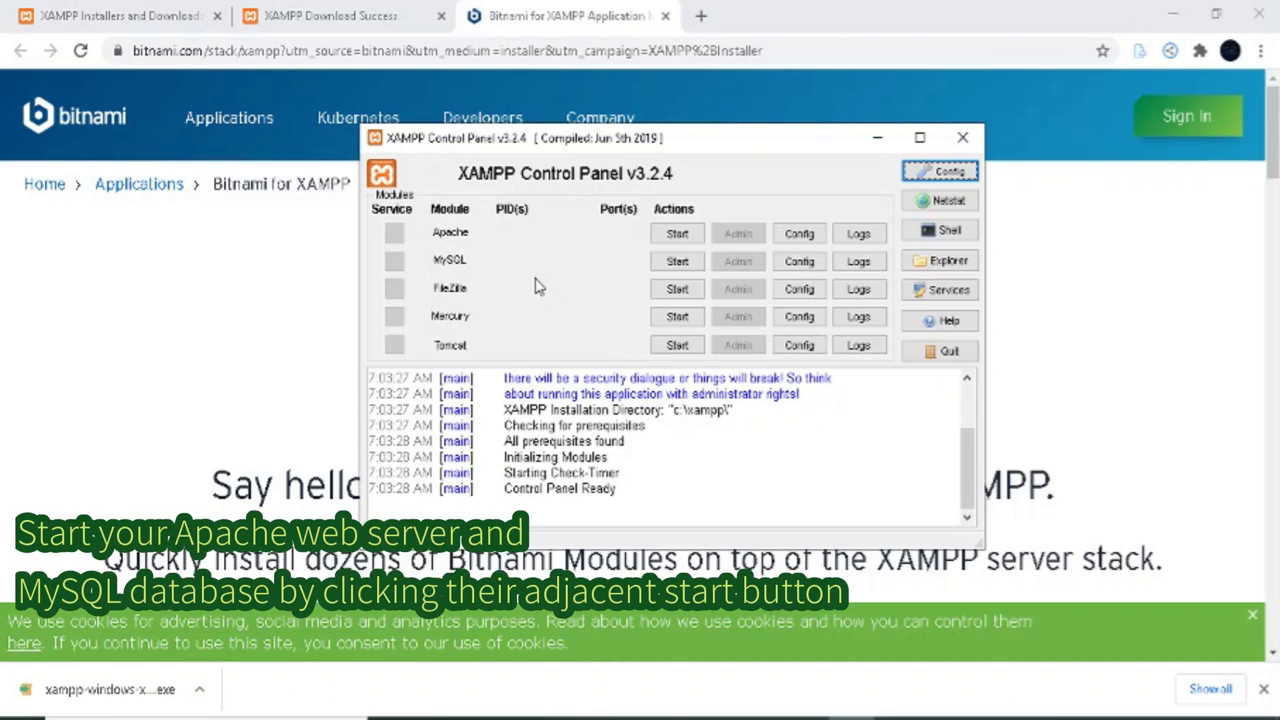
click(677, 235)
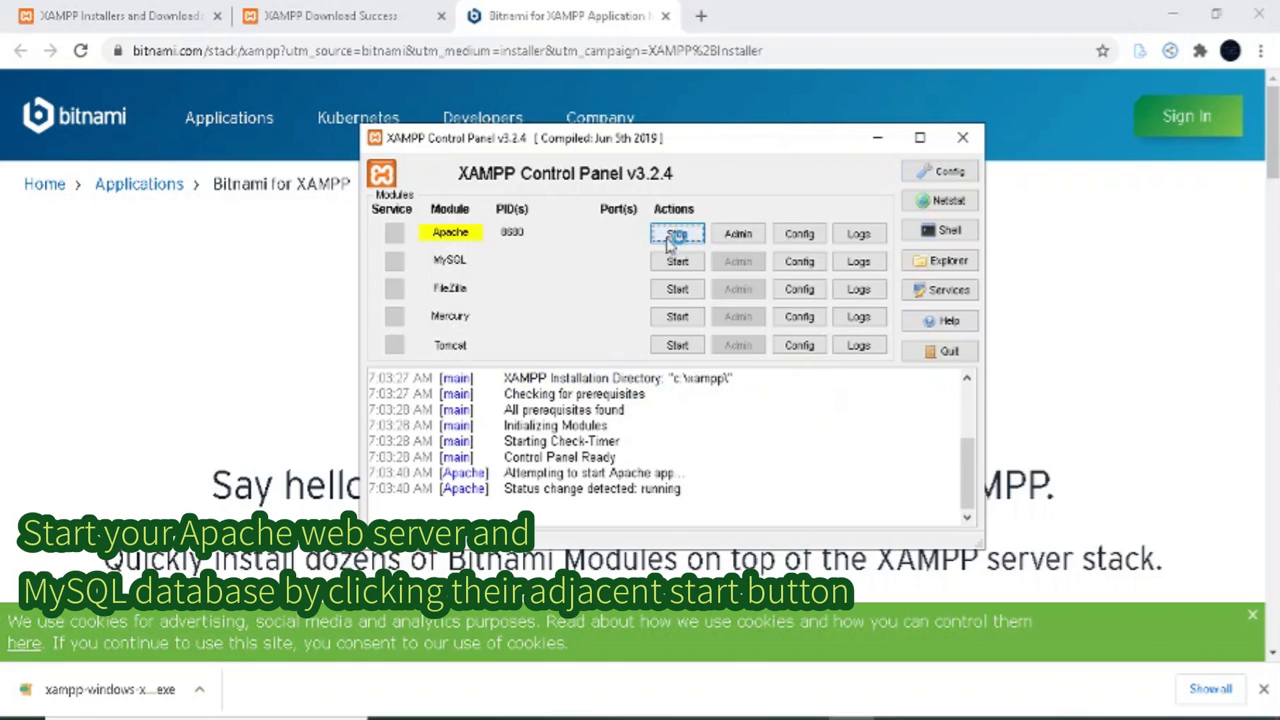
click(677, 261)
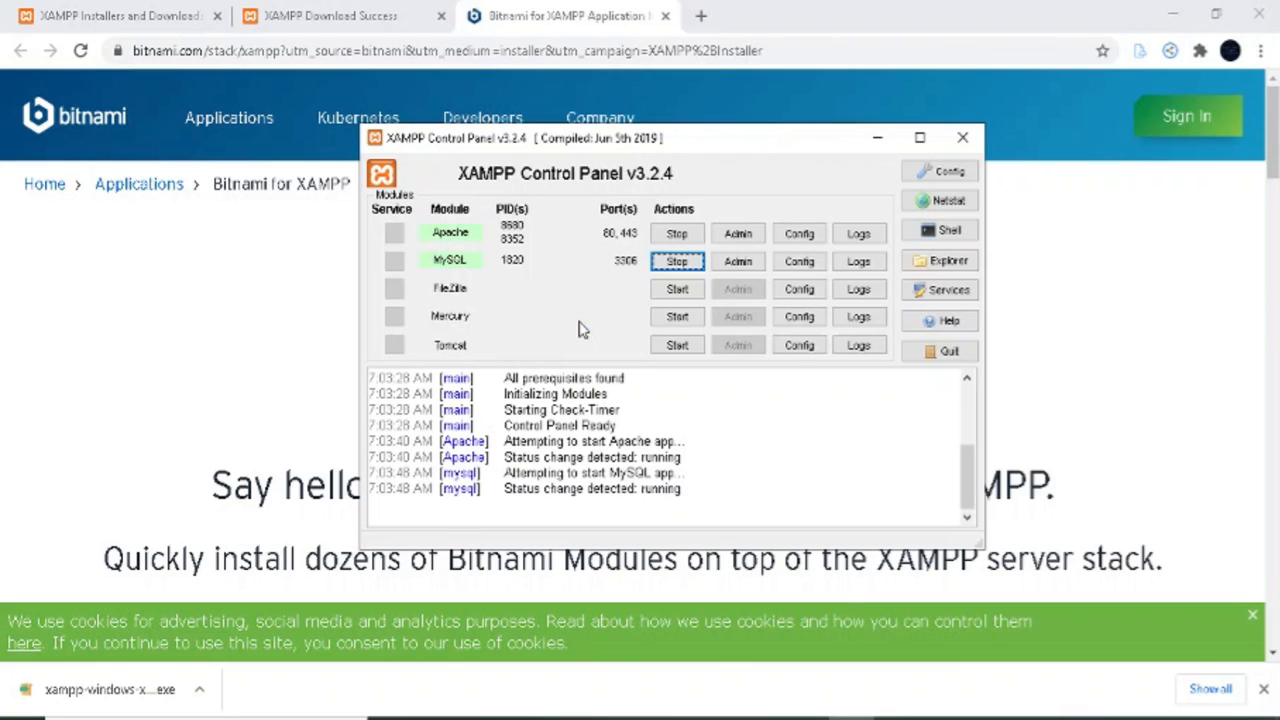
- Switch to Chrome and open localhost/phpmyadmin in a new browser tab
click(720, 50)
key(ctrl+t)
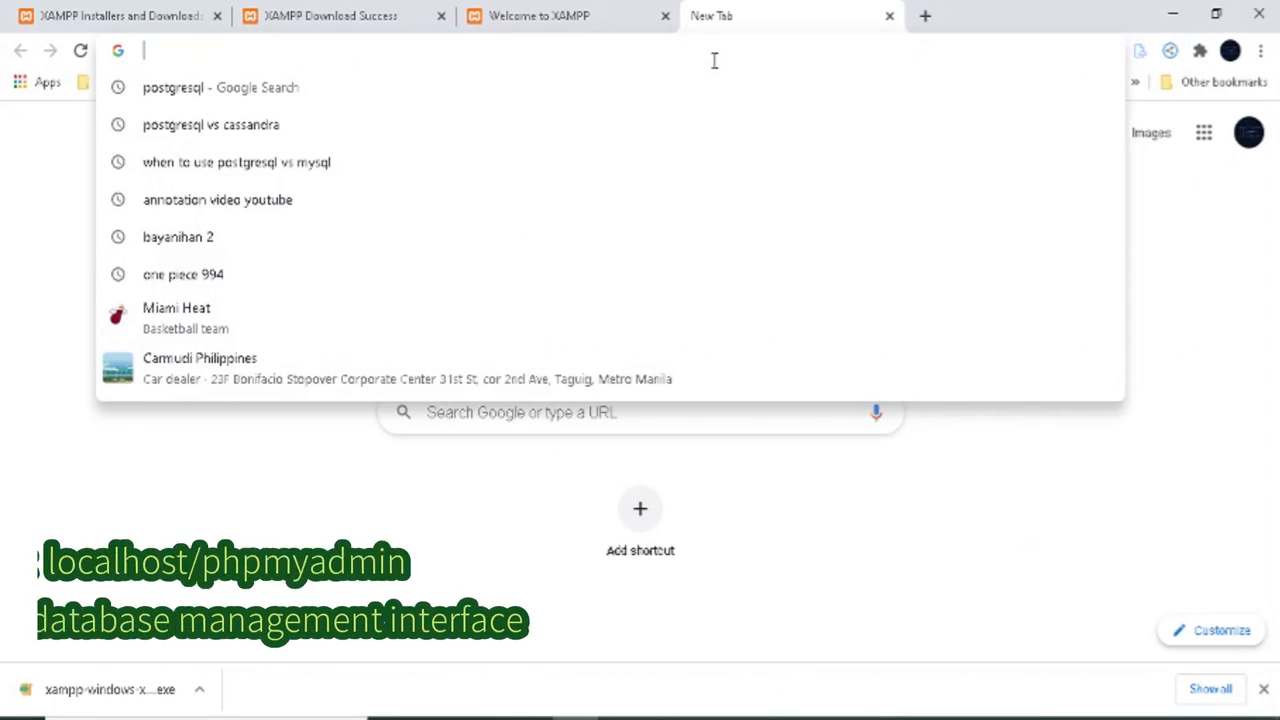
text(localhost)
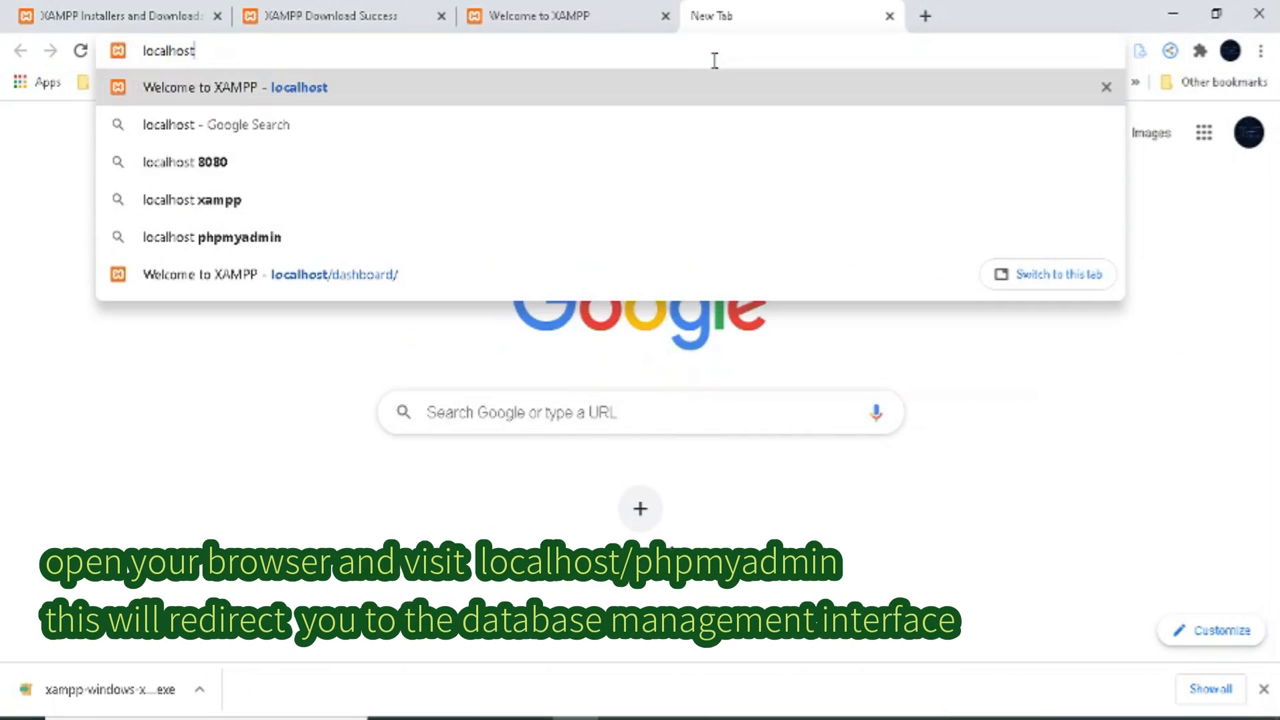
text(/phpmyad)
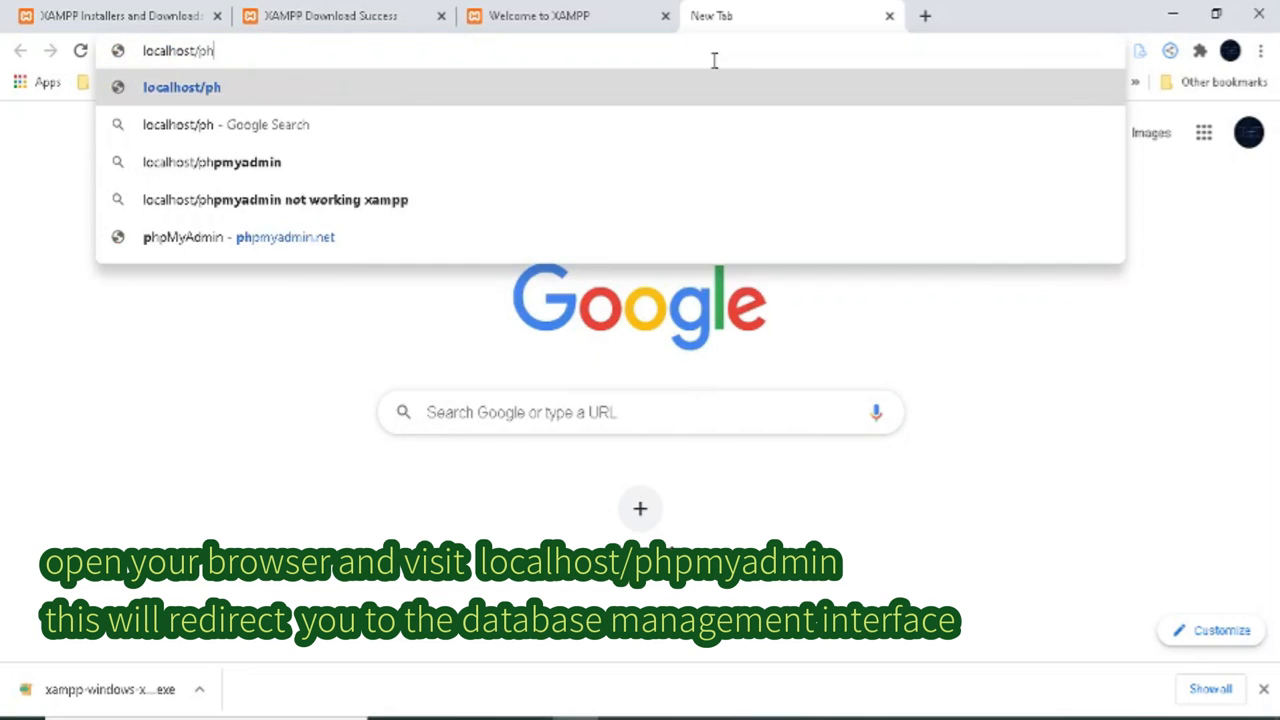
text(min)
key(Return)
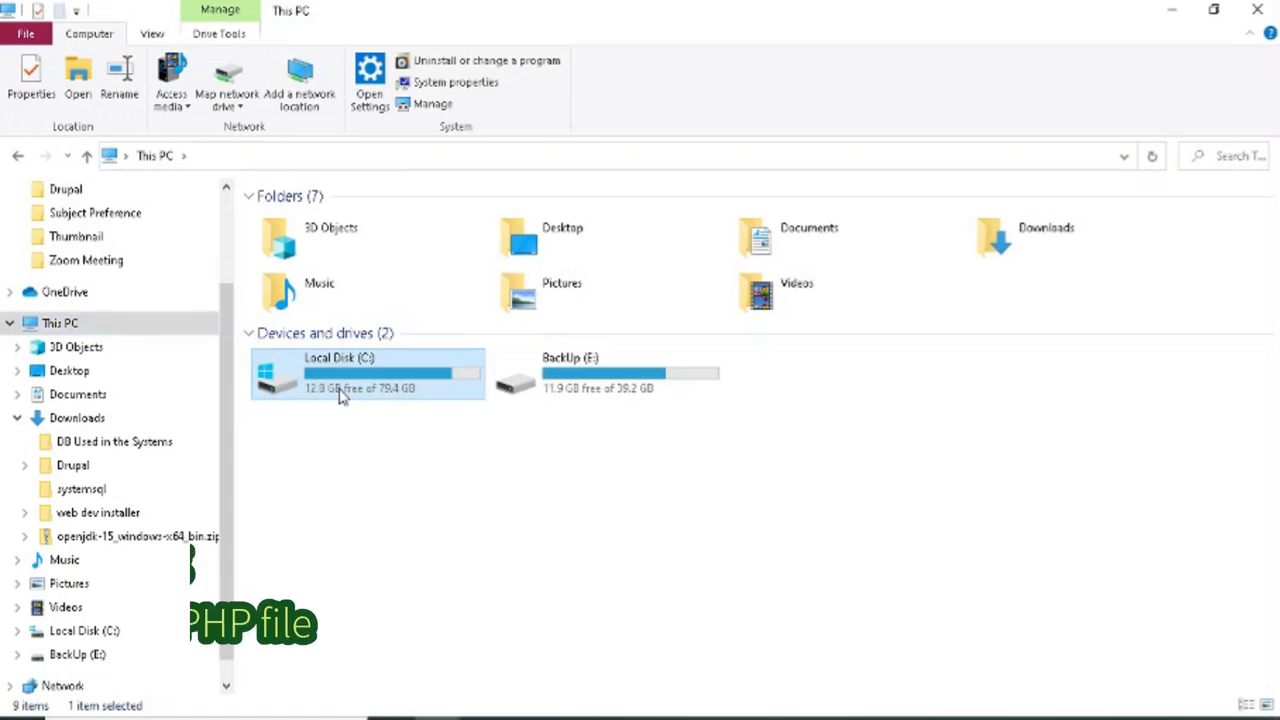
- Open the C:\xampp\htdocs folder in File Explorer
double_click(337, 391)
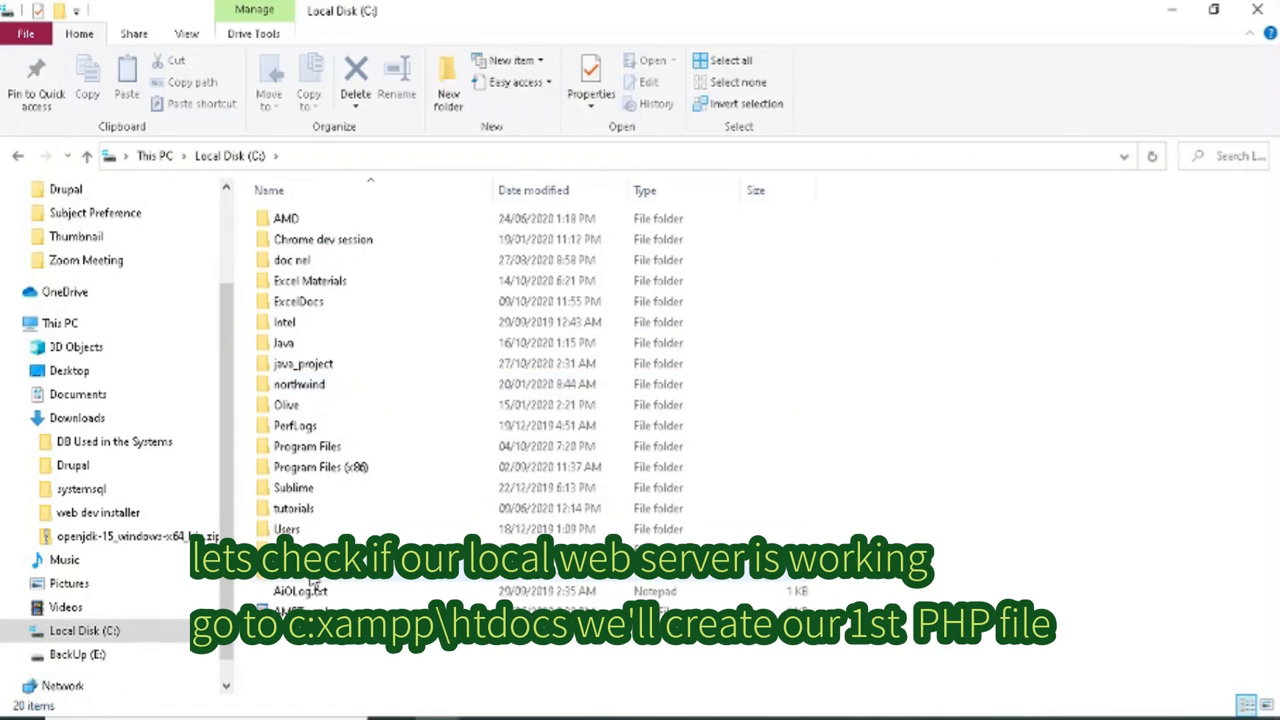
double_click(312, 572)
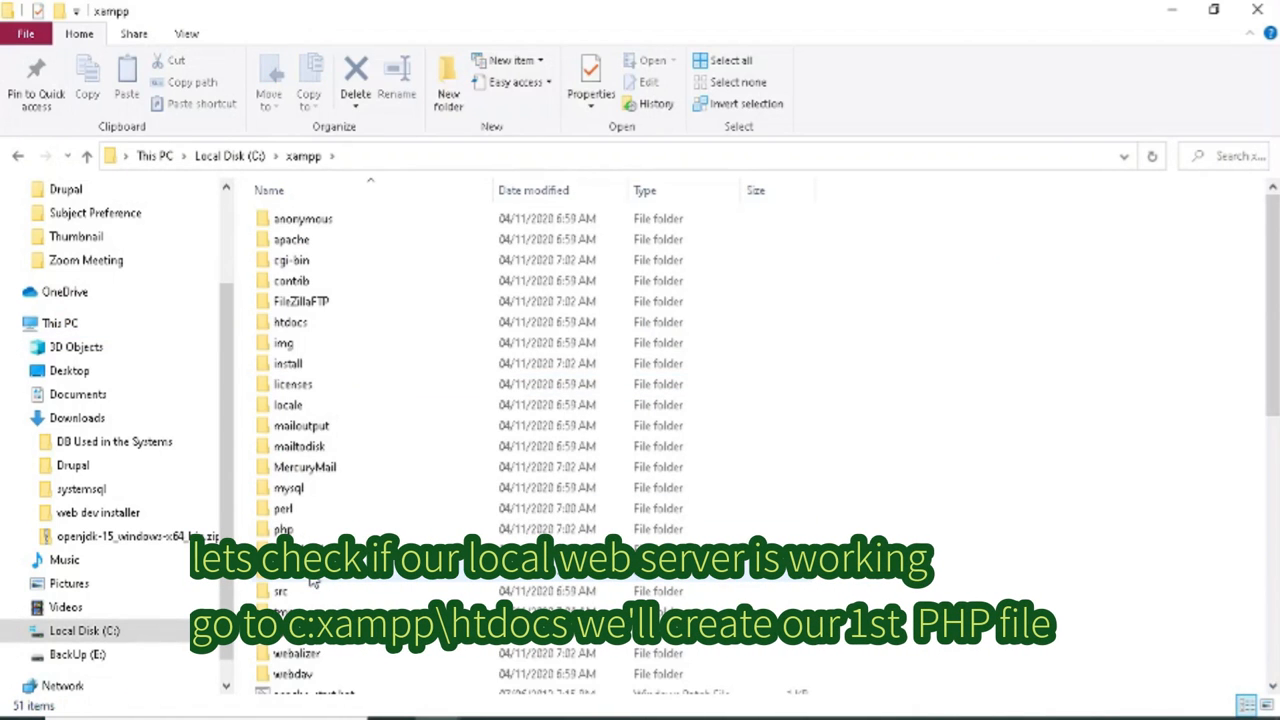
double_click(292, 322)
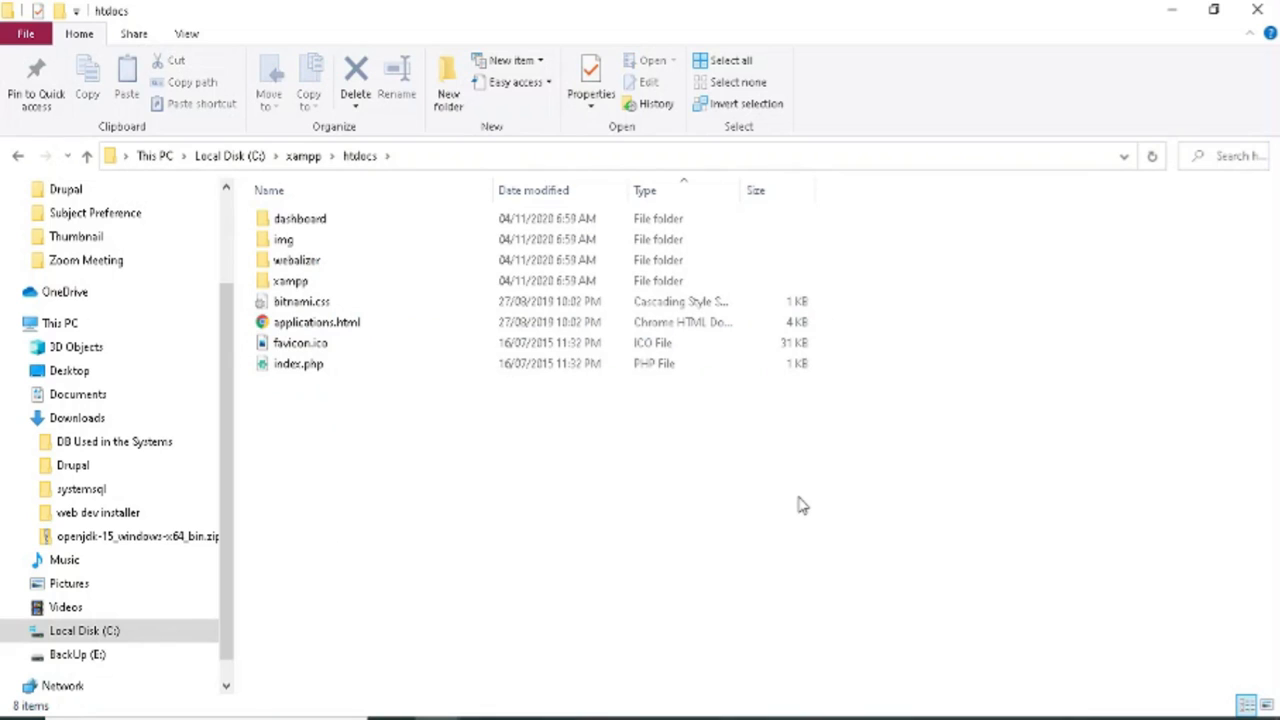
- Create a new folder named firstPHP inside htdocs and open it
right_click(307, 436)
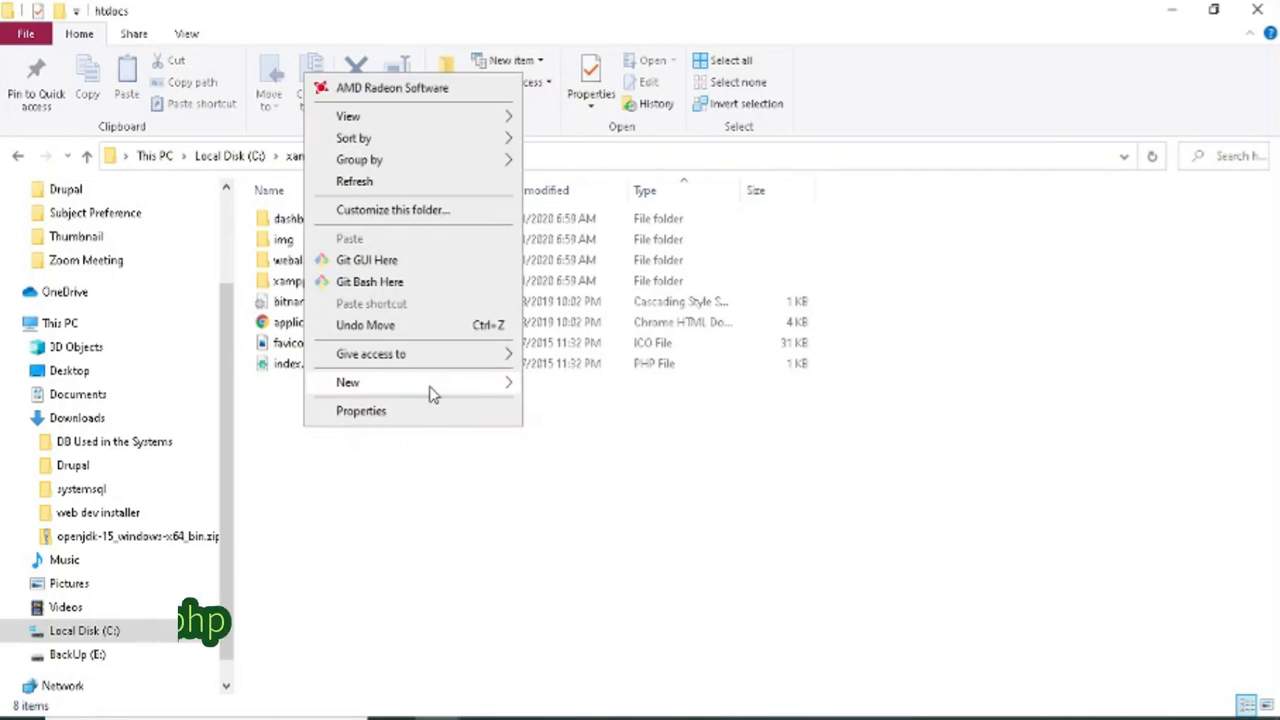
mouse_move(432, 394)
click(566, 386)
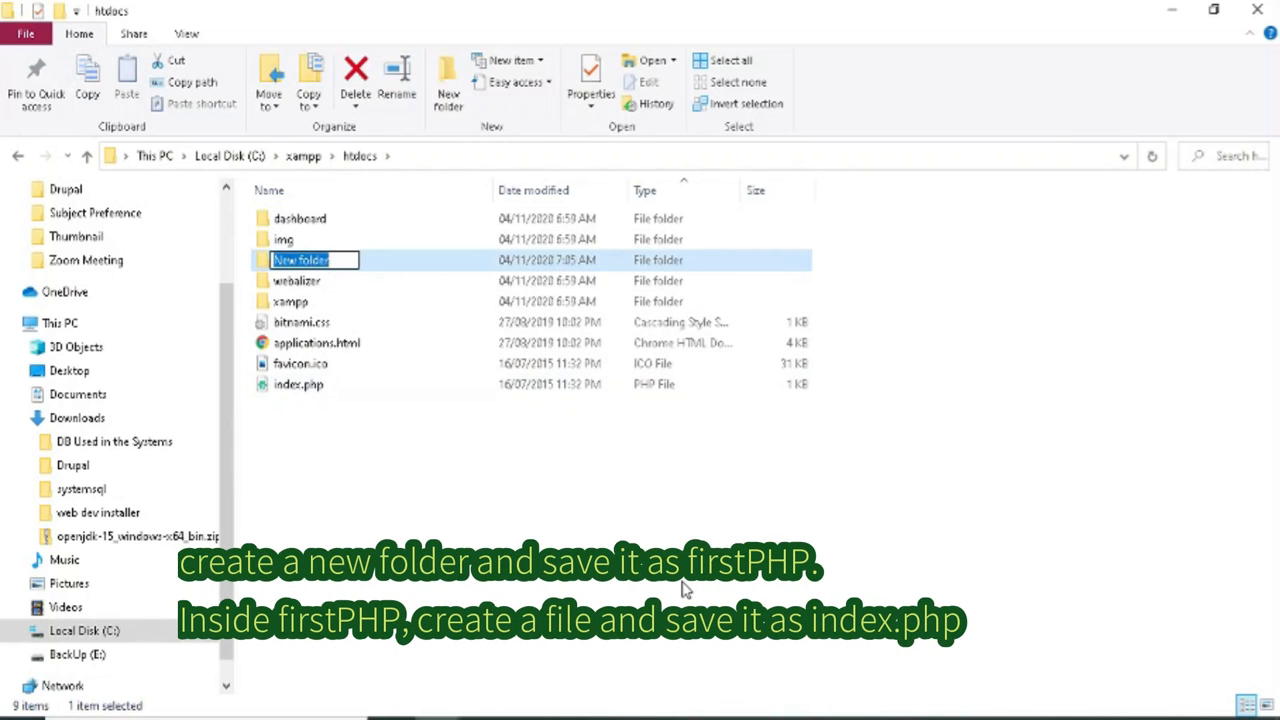
text(firstPHP)
key(Return)
key(Return)
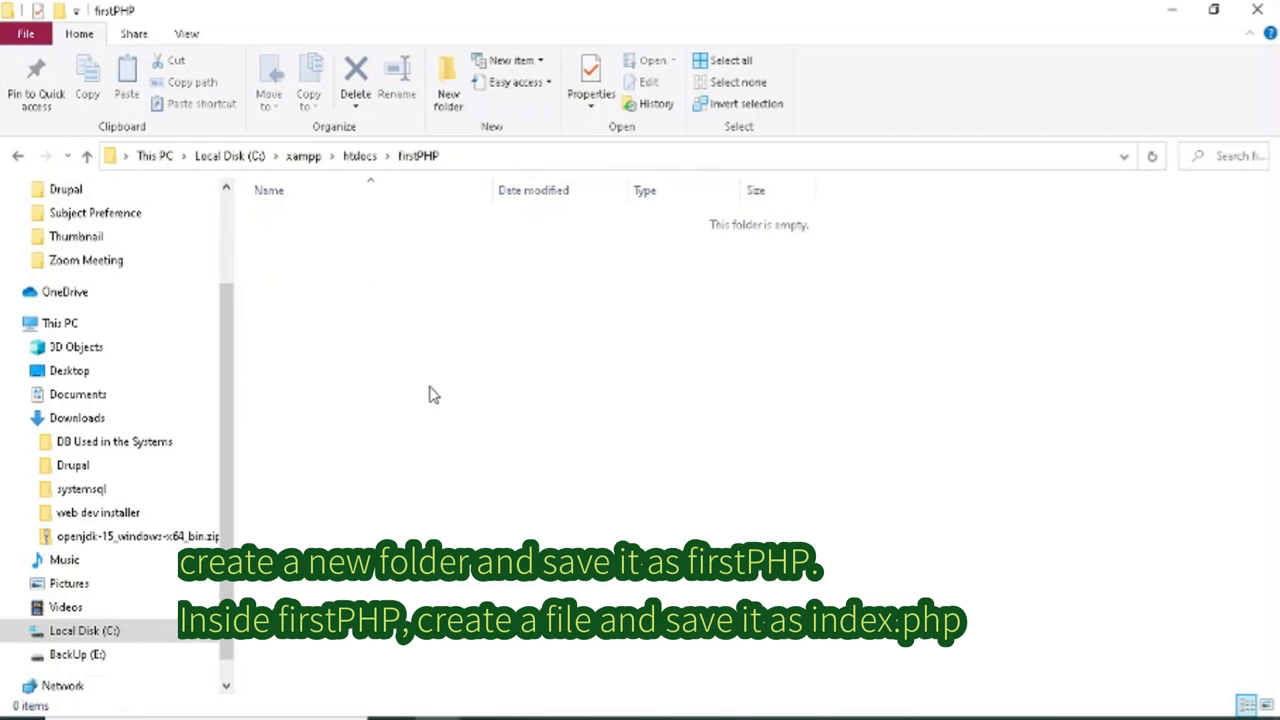
- Create a text document named index.php, without the .txt extension, in the firstPHP folder and open it in Atom
right_click(429, 318)
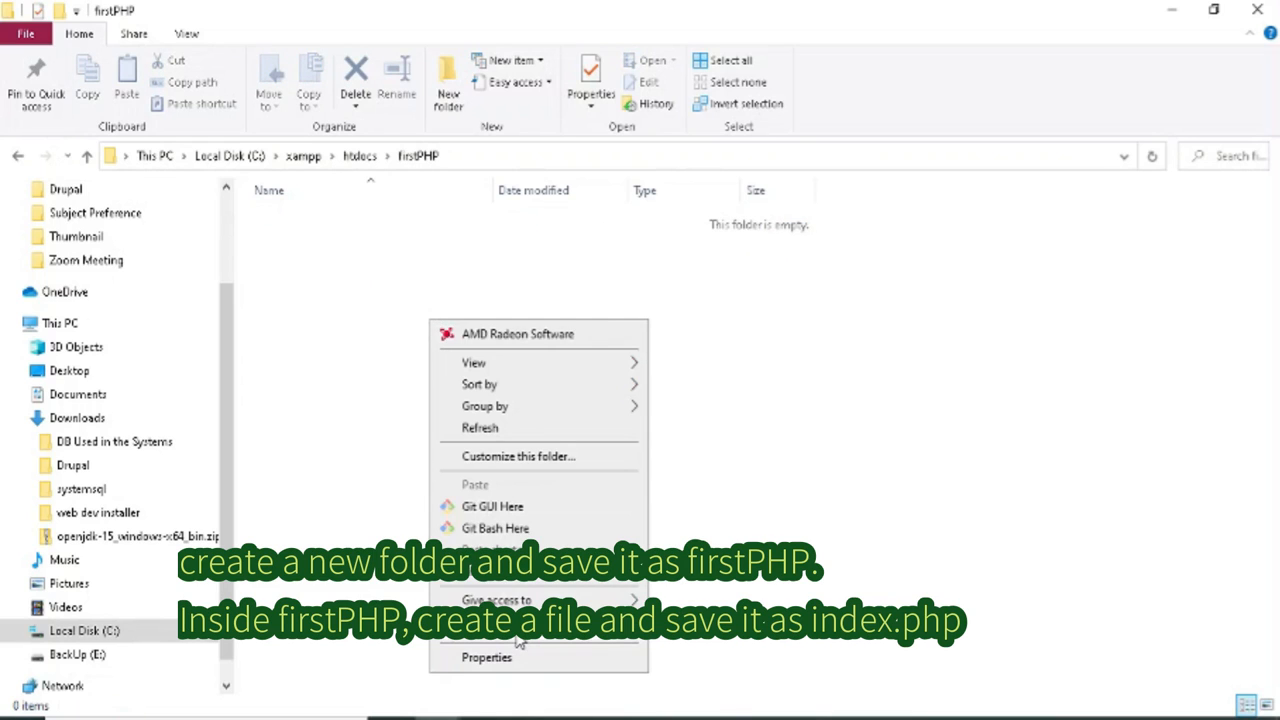
mouse_move(516, 633)
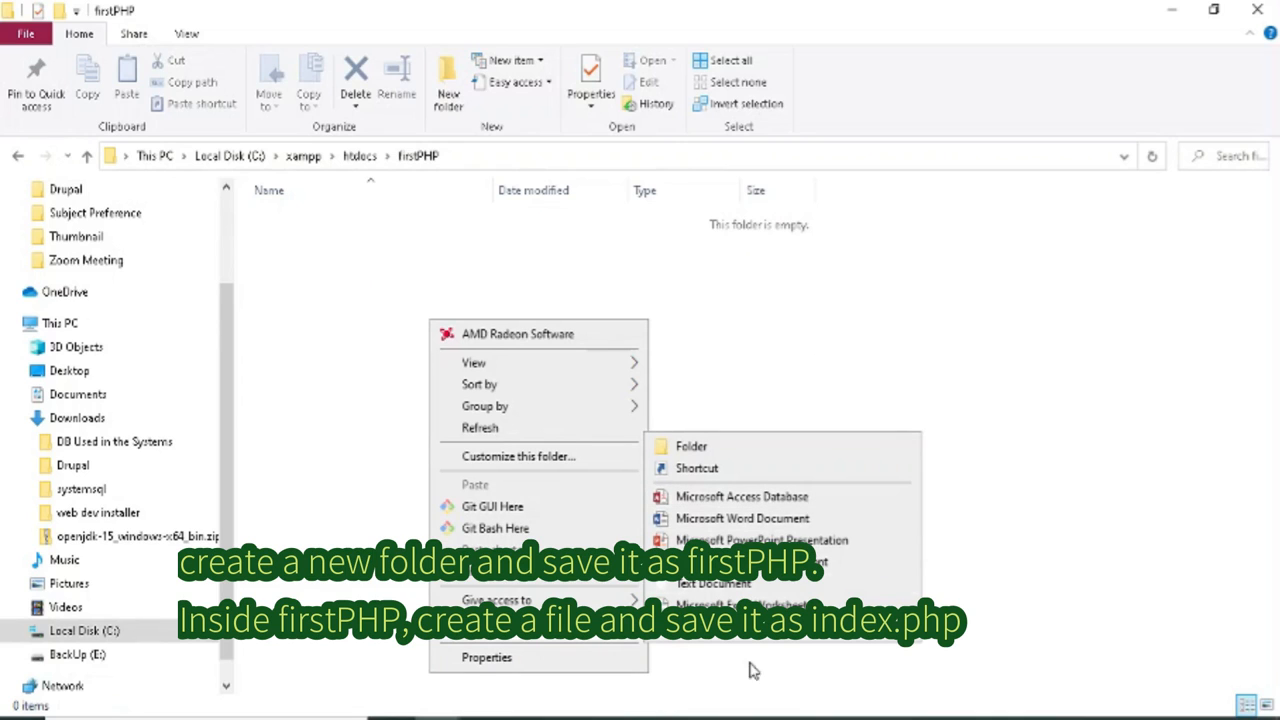
click(776, 586)
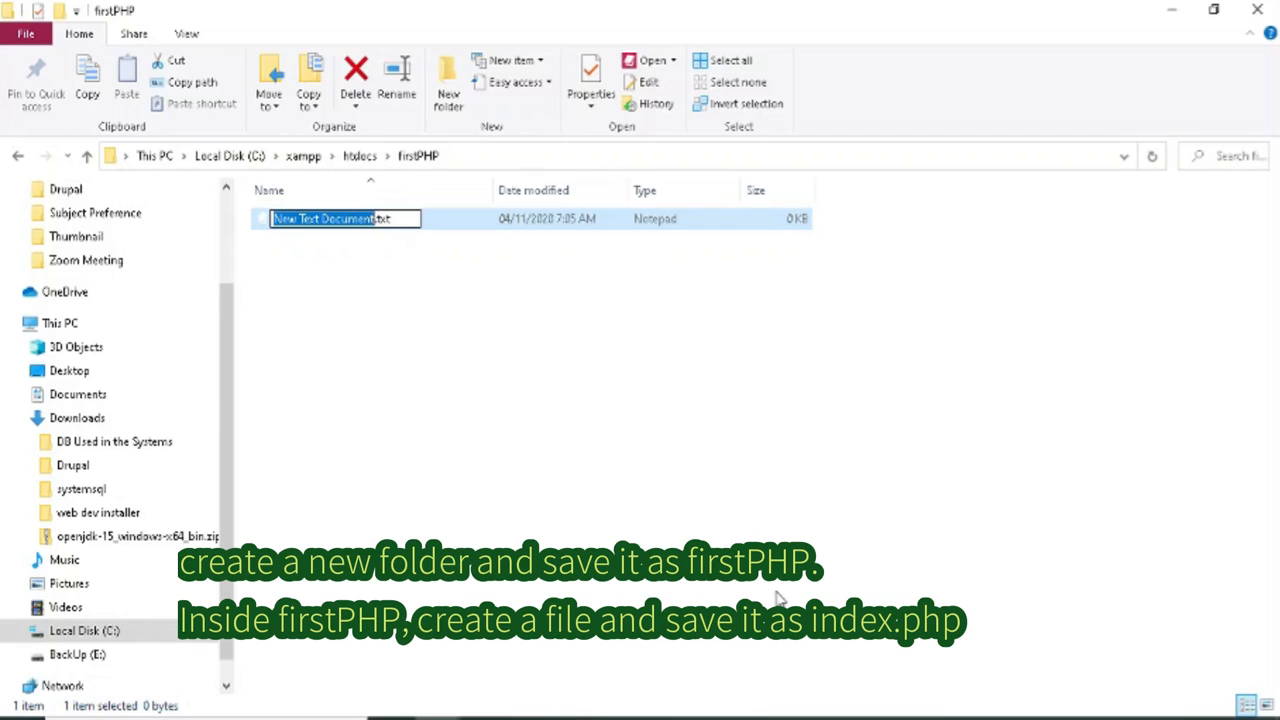
text(in)
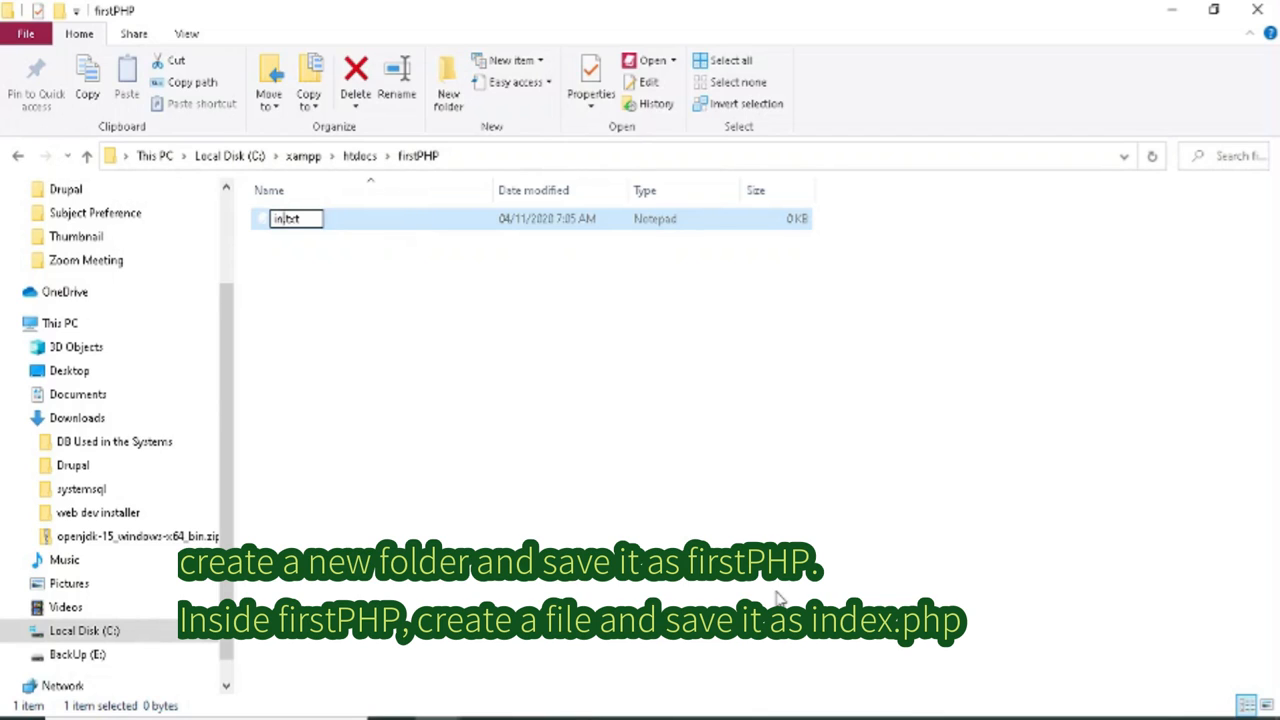
text(dex)
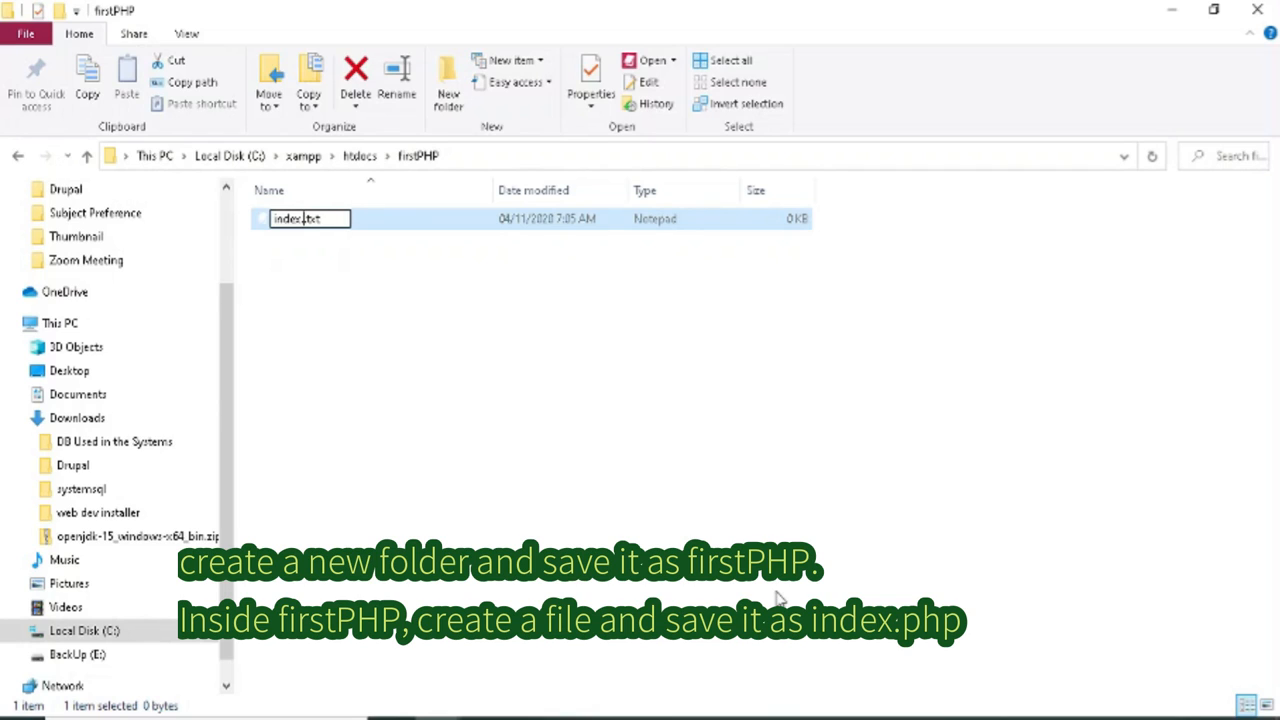
text(.php)
key(Delete)
key(Delete)
key(Delete)
key(Delete)
key(Return)
key(Return)
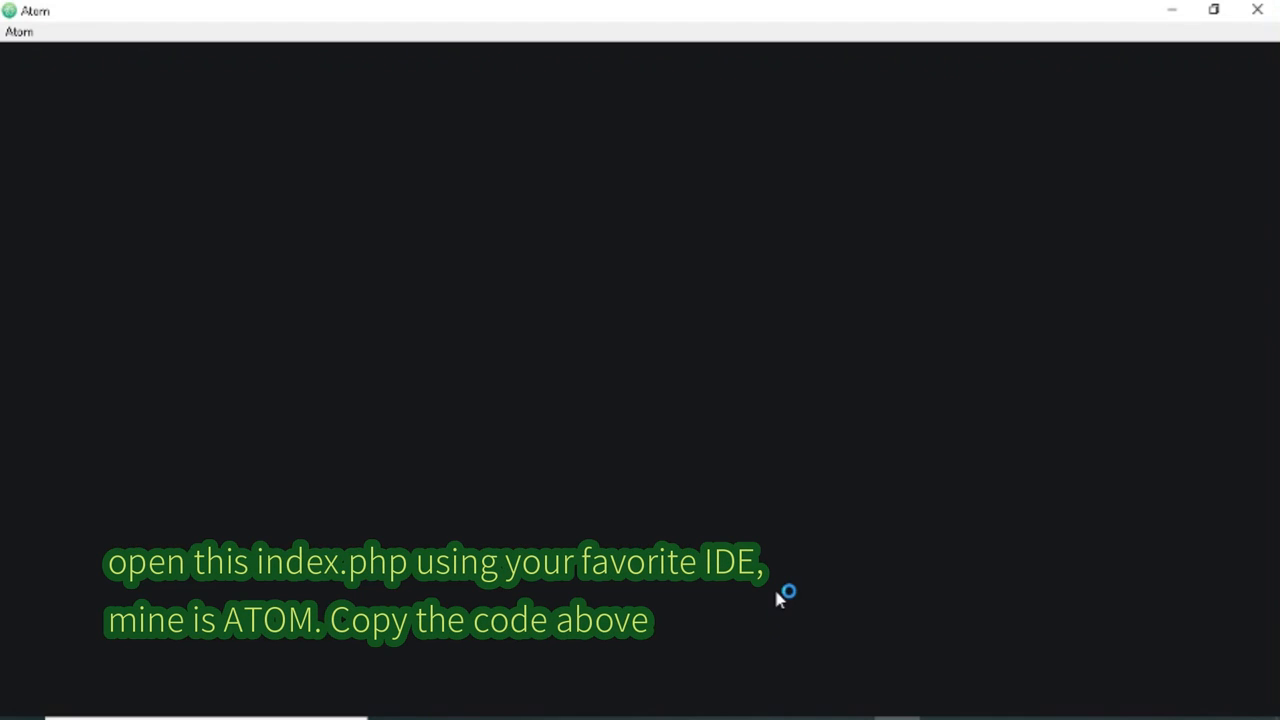
- Write a PHP block in index.php containing the statement echo "hello world";
key(Up)
key(Tab)
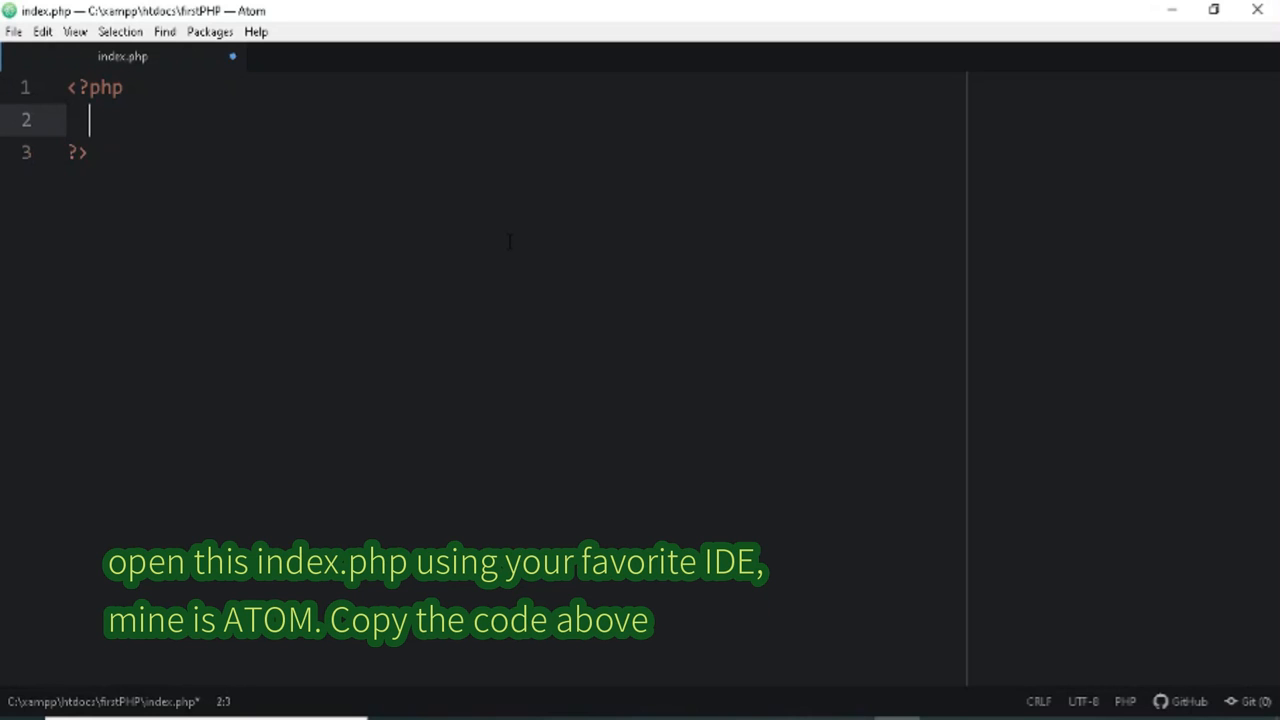
text(echo )
text(")
text(hello w)
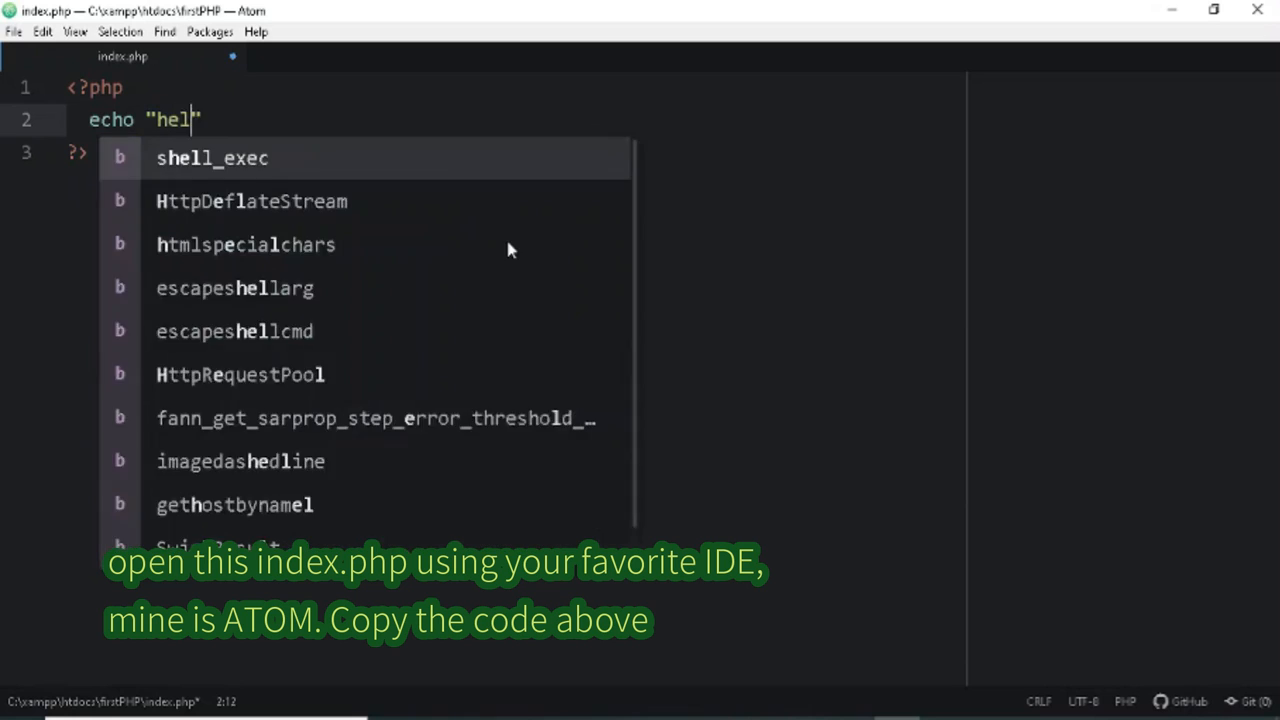
text(orld")
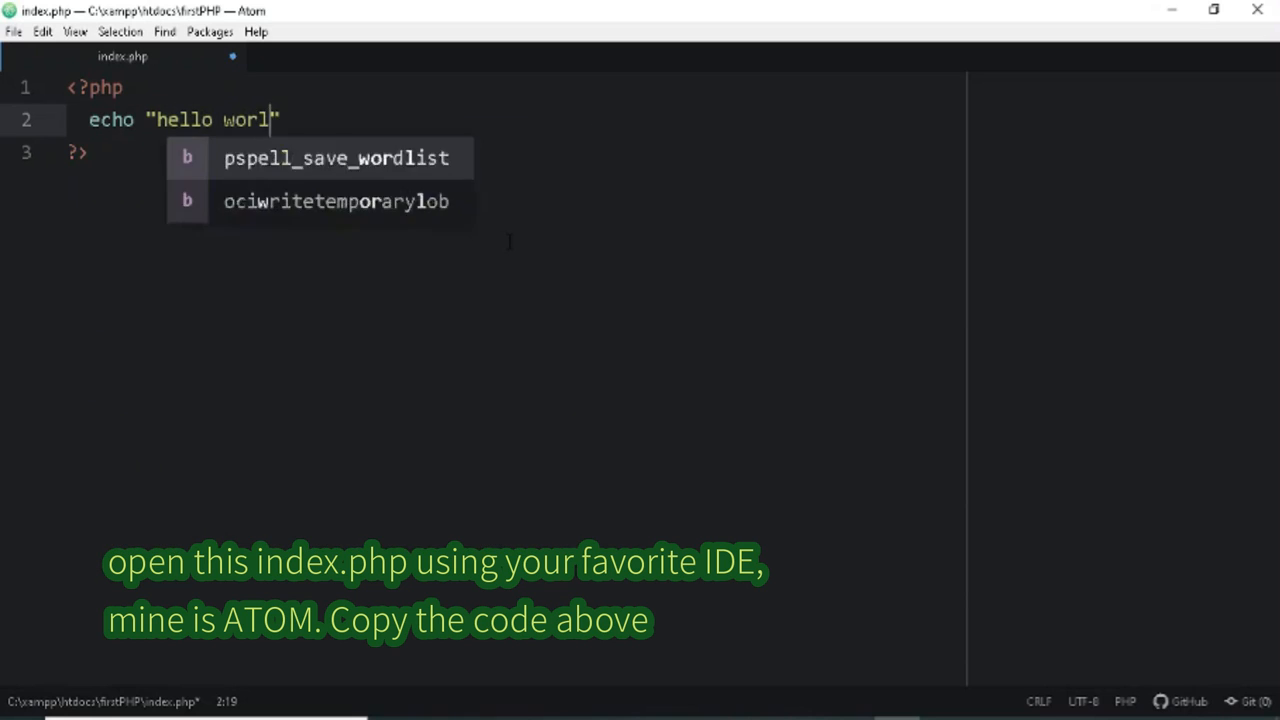
text(;)
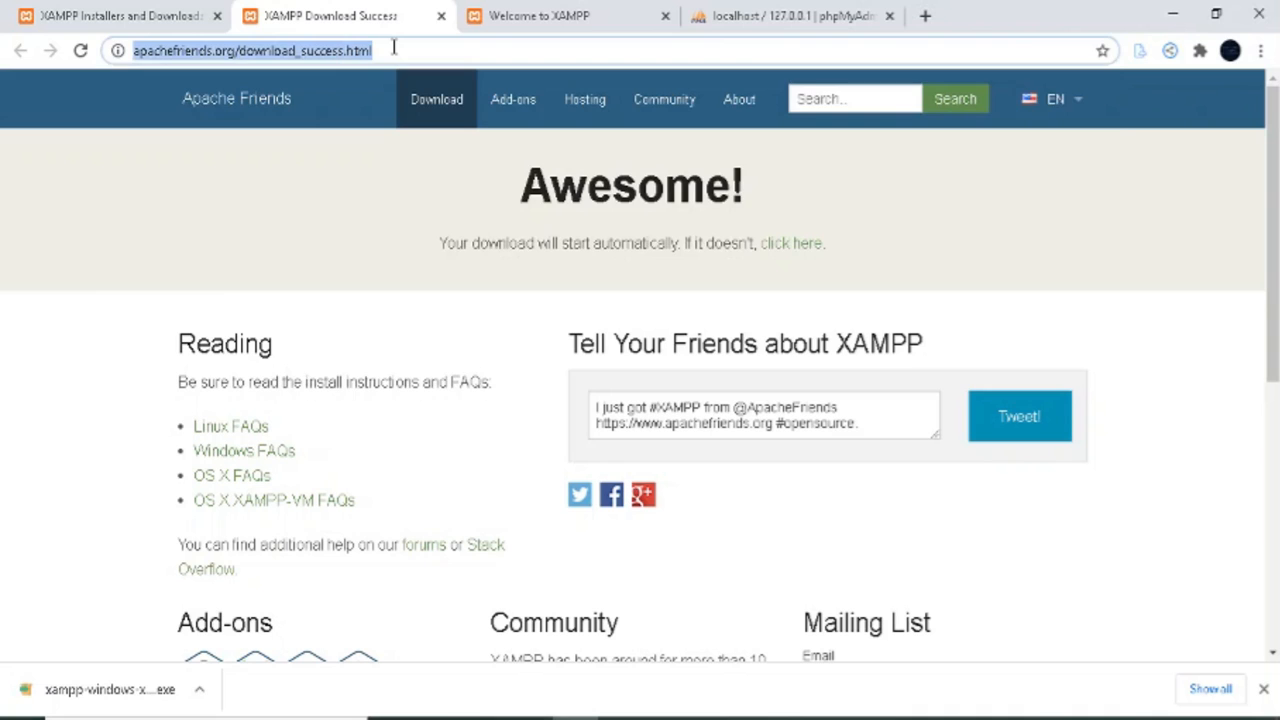
- Switch to Chrome and load localhost/firstPHP/index.php in place of the XAMPP download page, then highlight the page's output text
text(localhost)
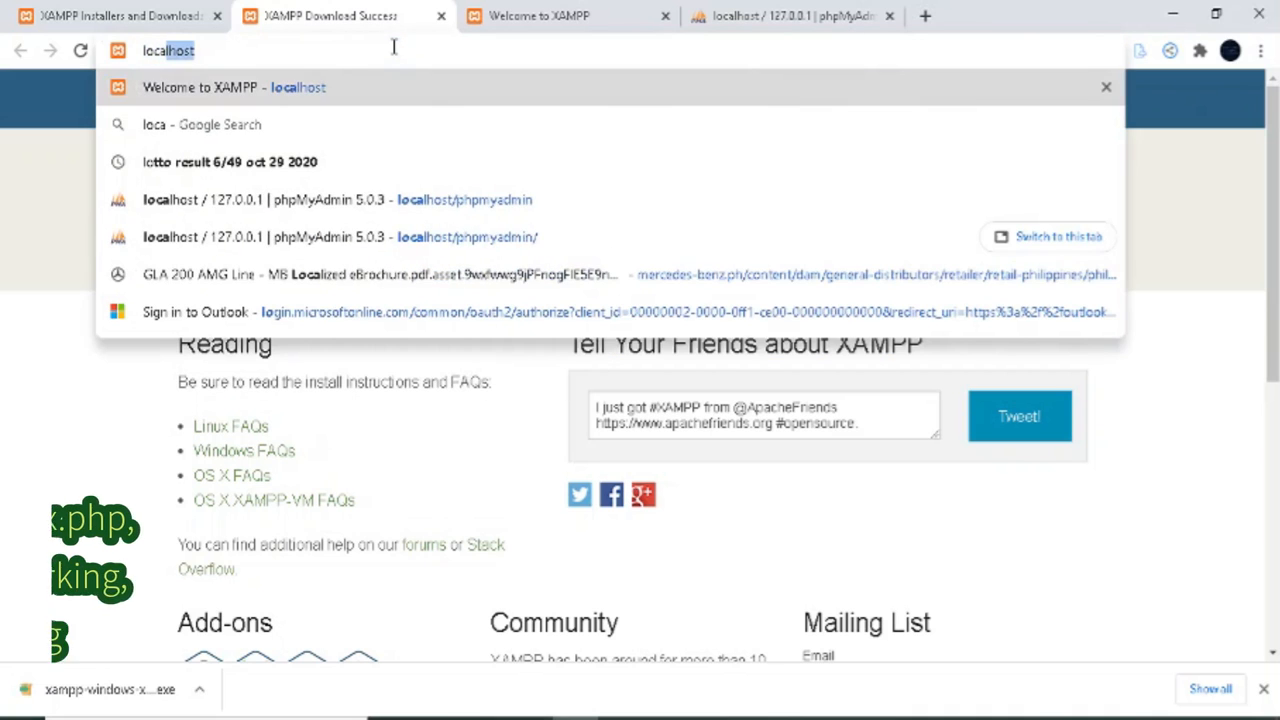
text(/)
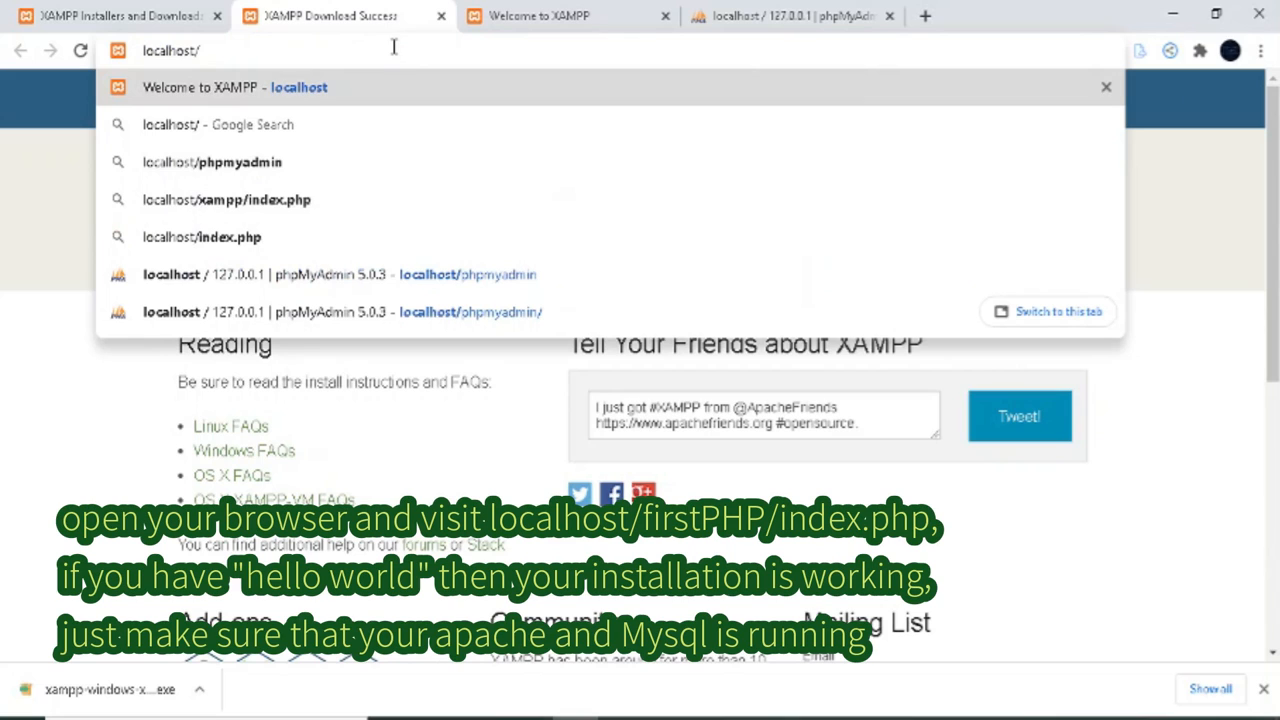
text(firs)
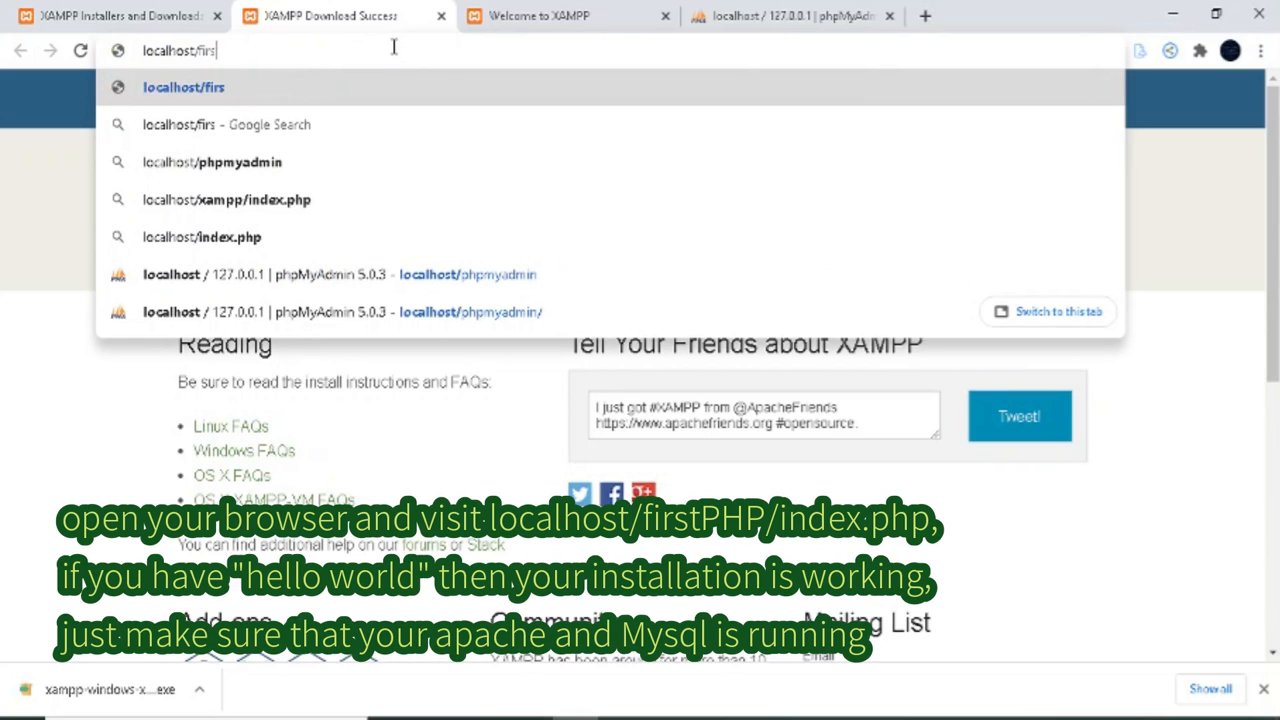
text(tP)
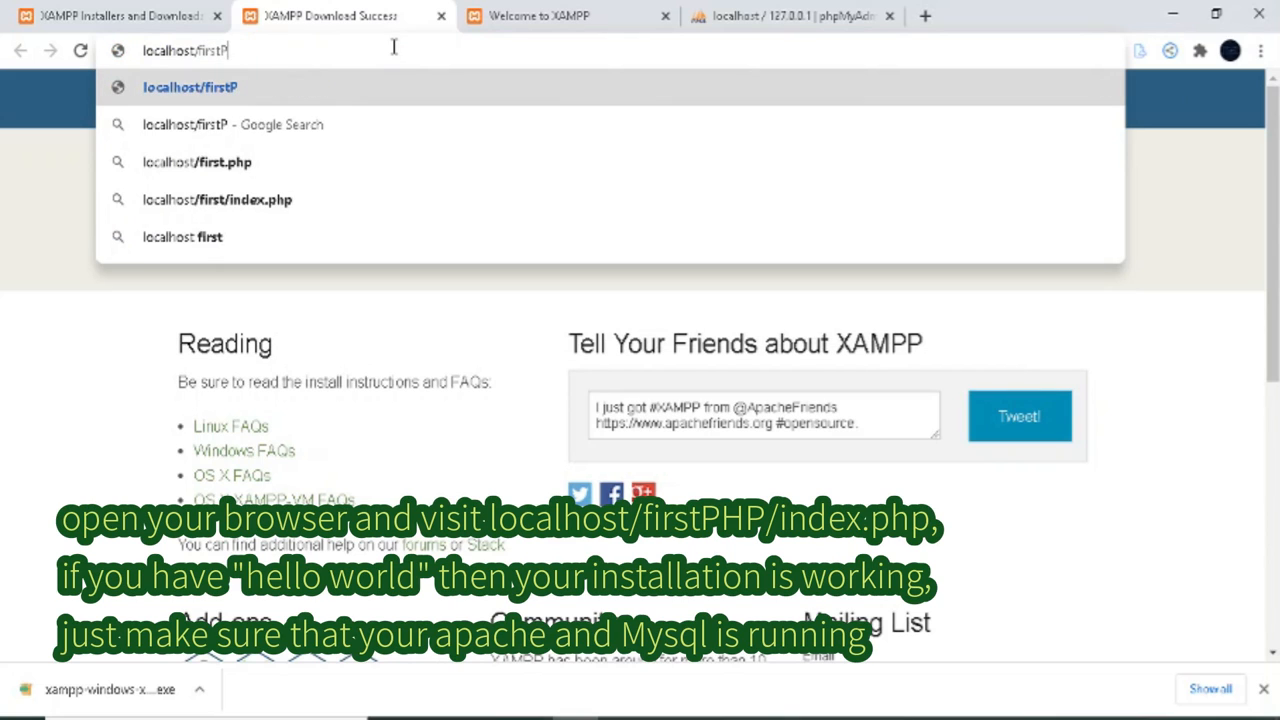
text(HP/)
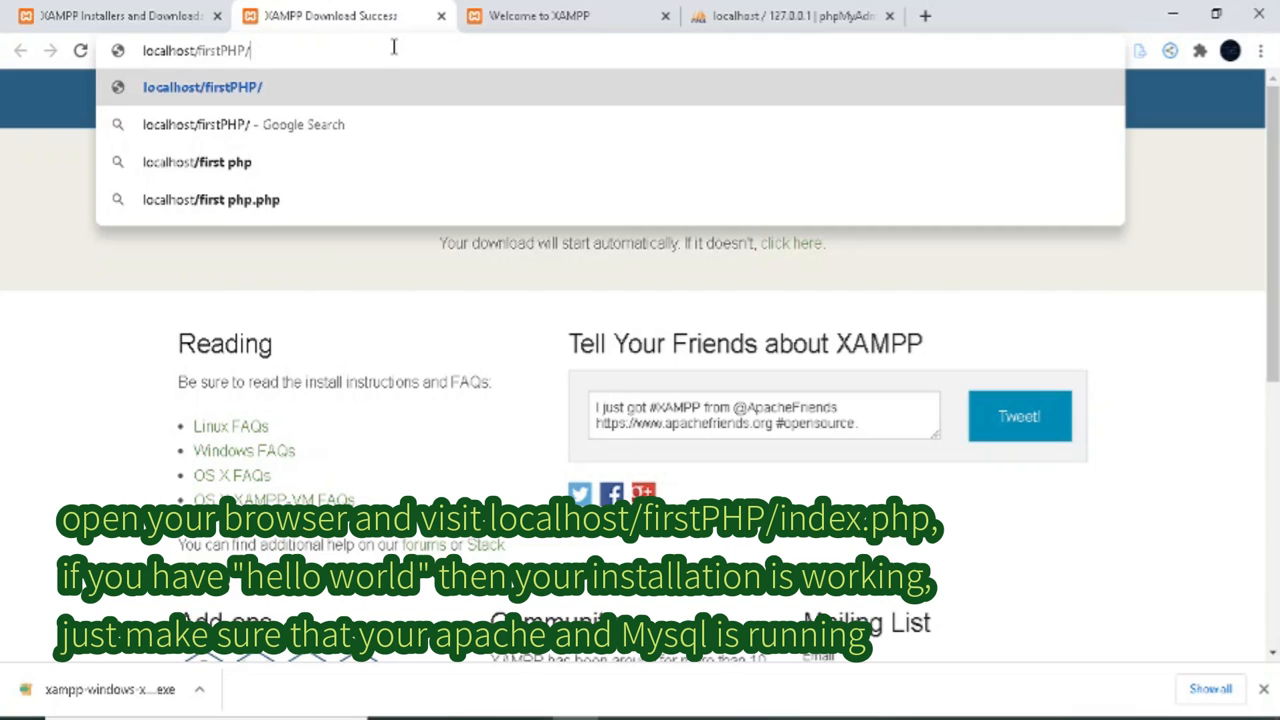
text(in)
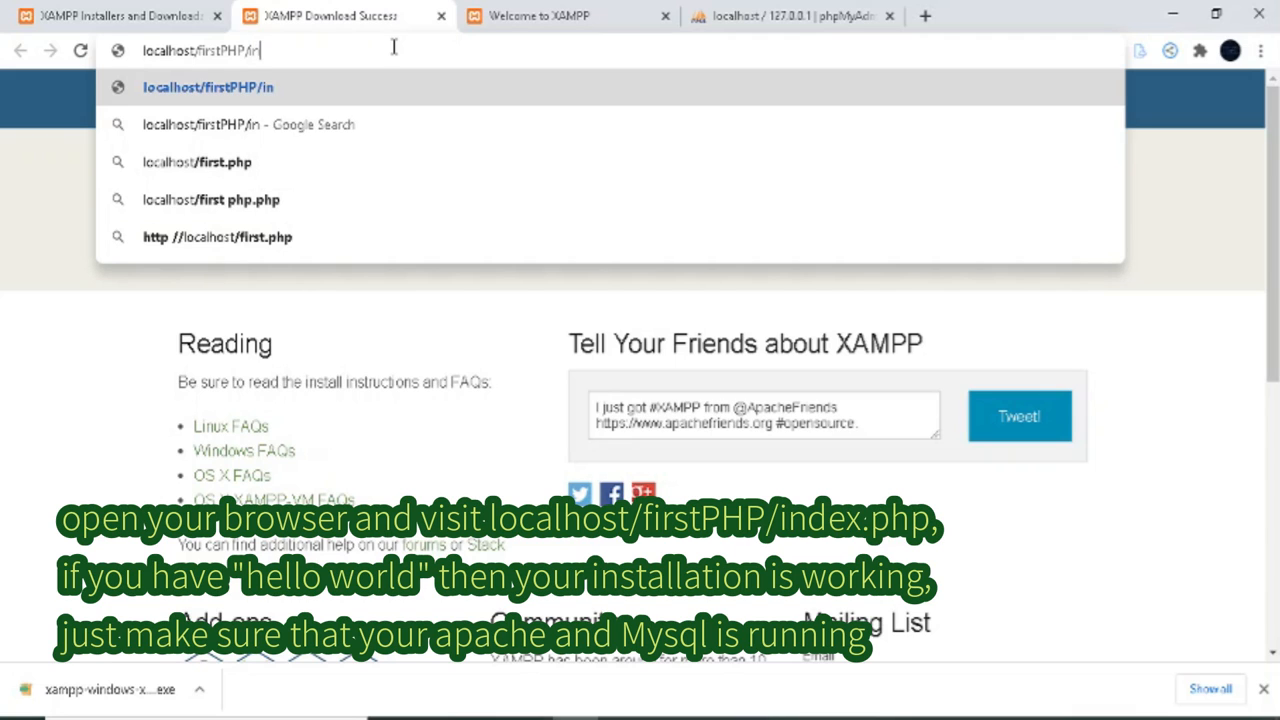
text(dex.)
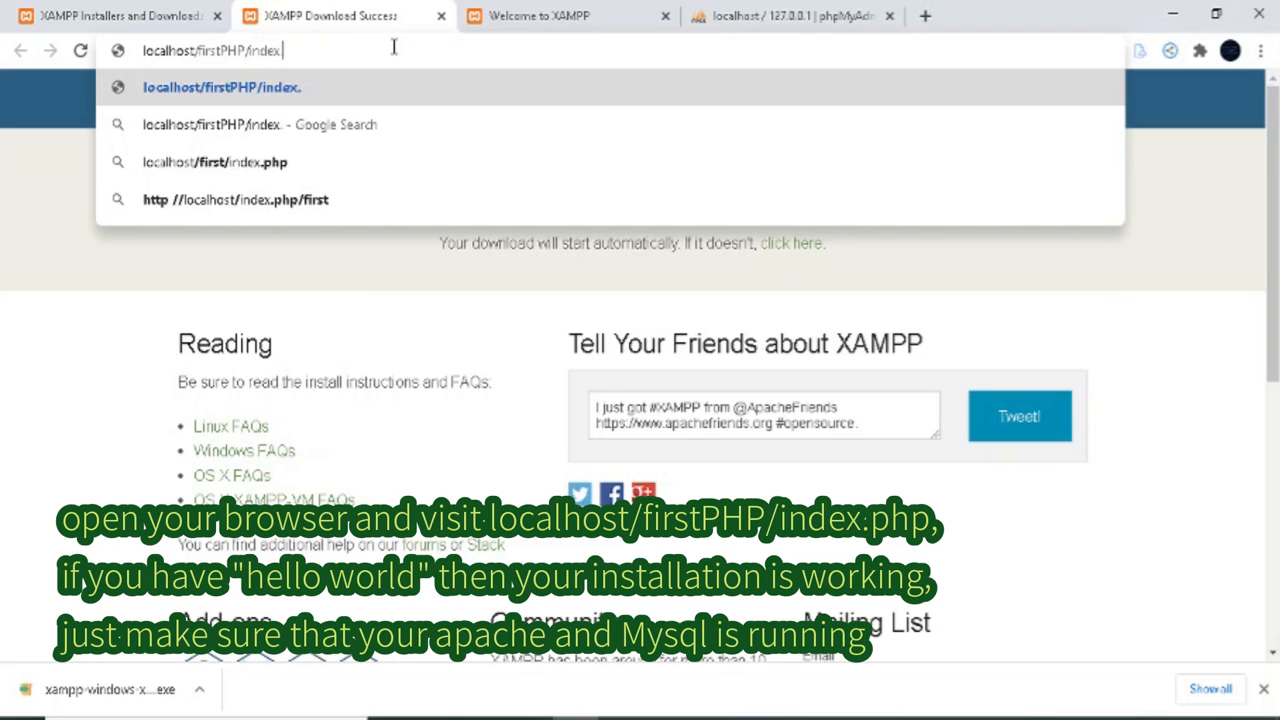
text(php)
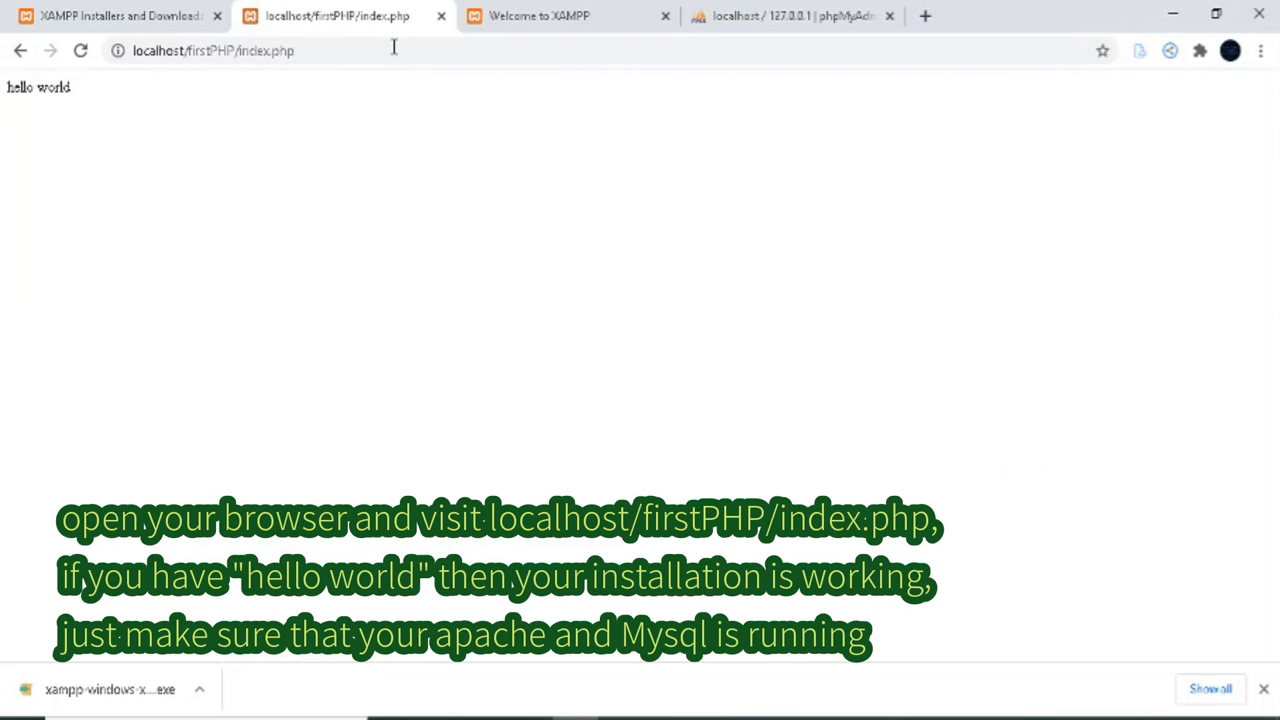
drag(104, 92, 2, 89)
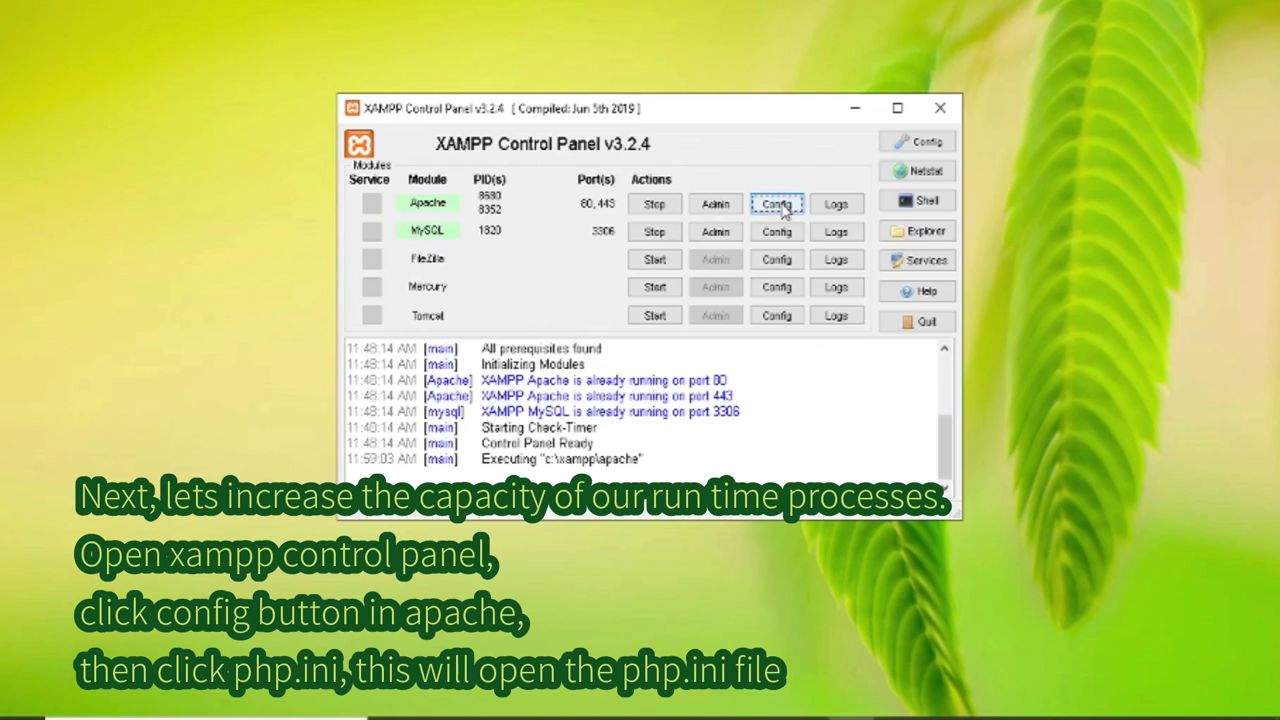
- Switch to the XAMPP Control Panel, open Apache's PHP (php.ini) configuration file and go to the beginning of the file
click(777, 205)
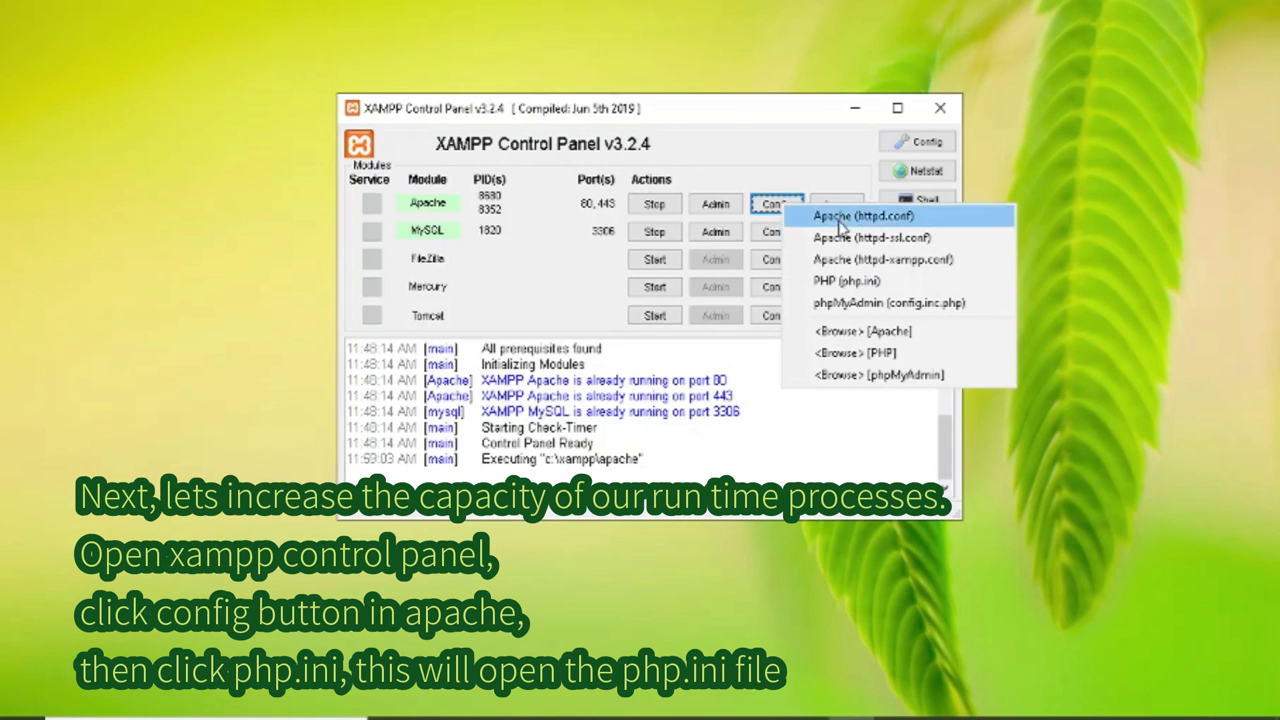
click(857, 283)
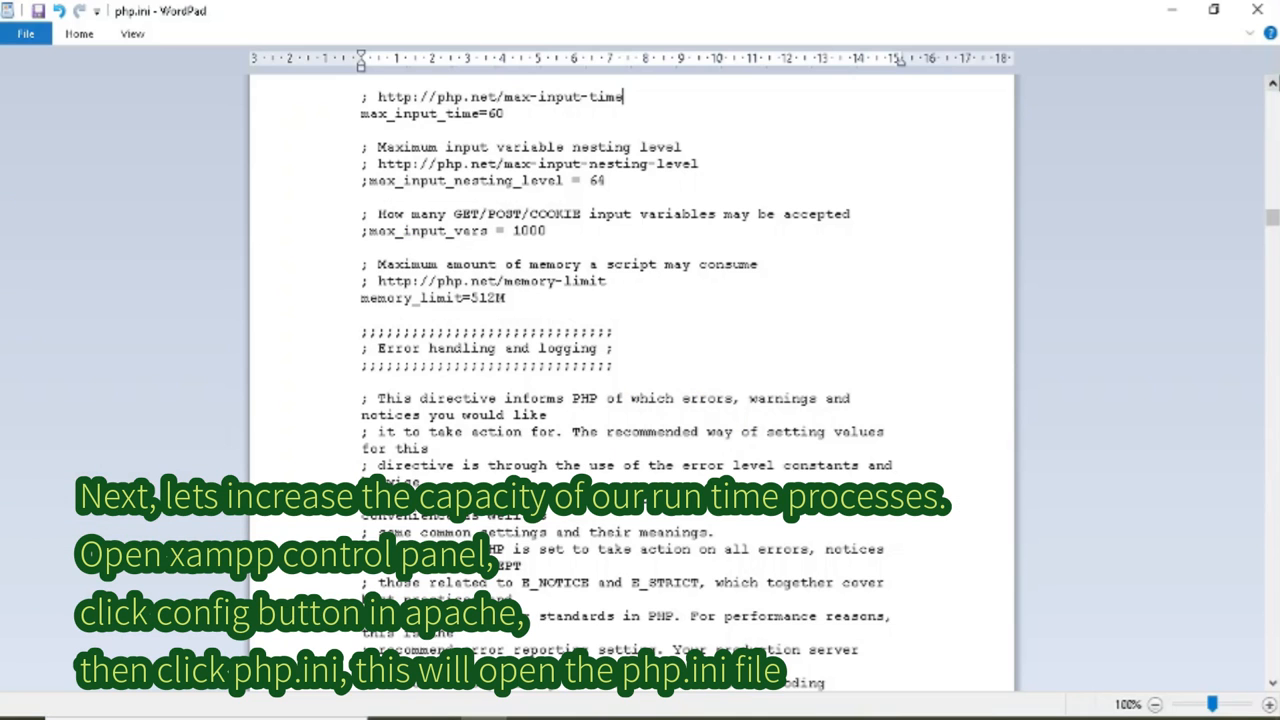
scroll(632, 380, up, 10)
drag(1277, 213, 1275, 98)
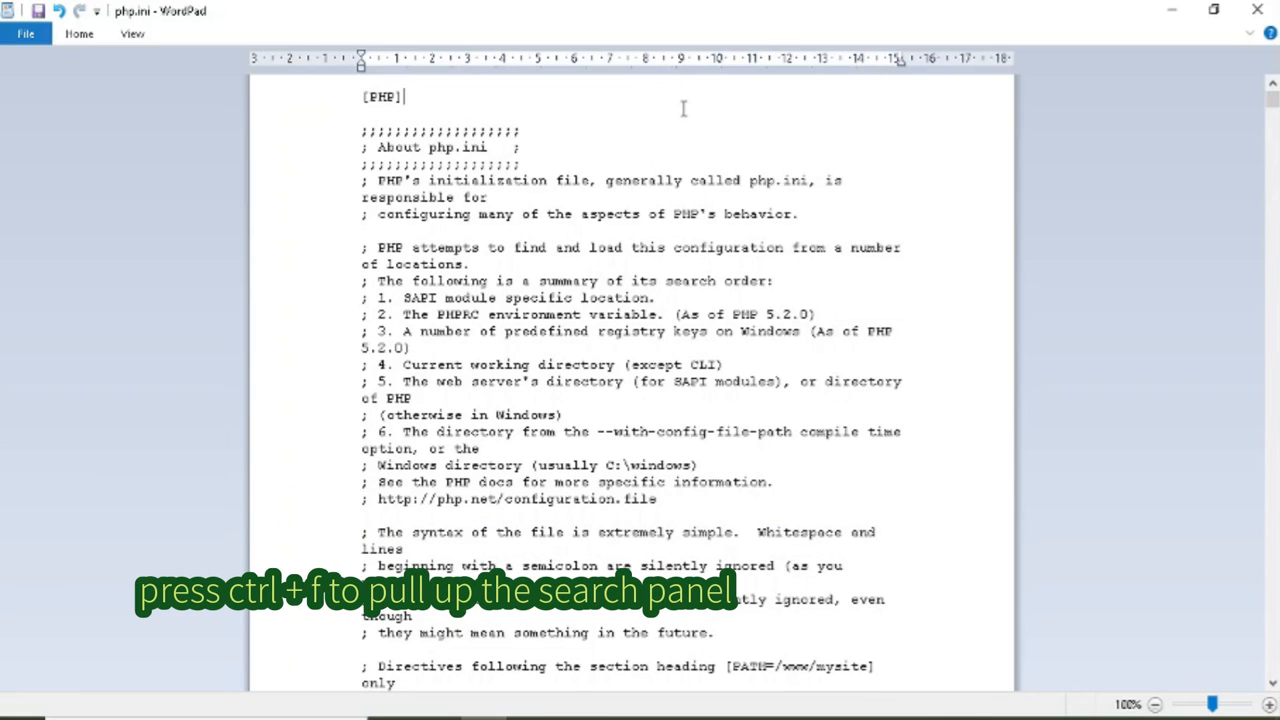
- Find post_max_size in php.ini and set its value to 200M
key(ctrl+f)
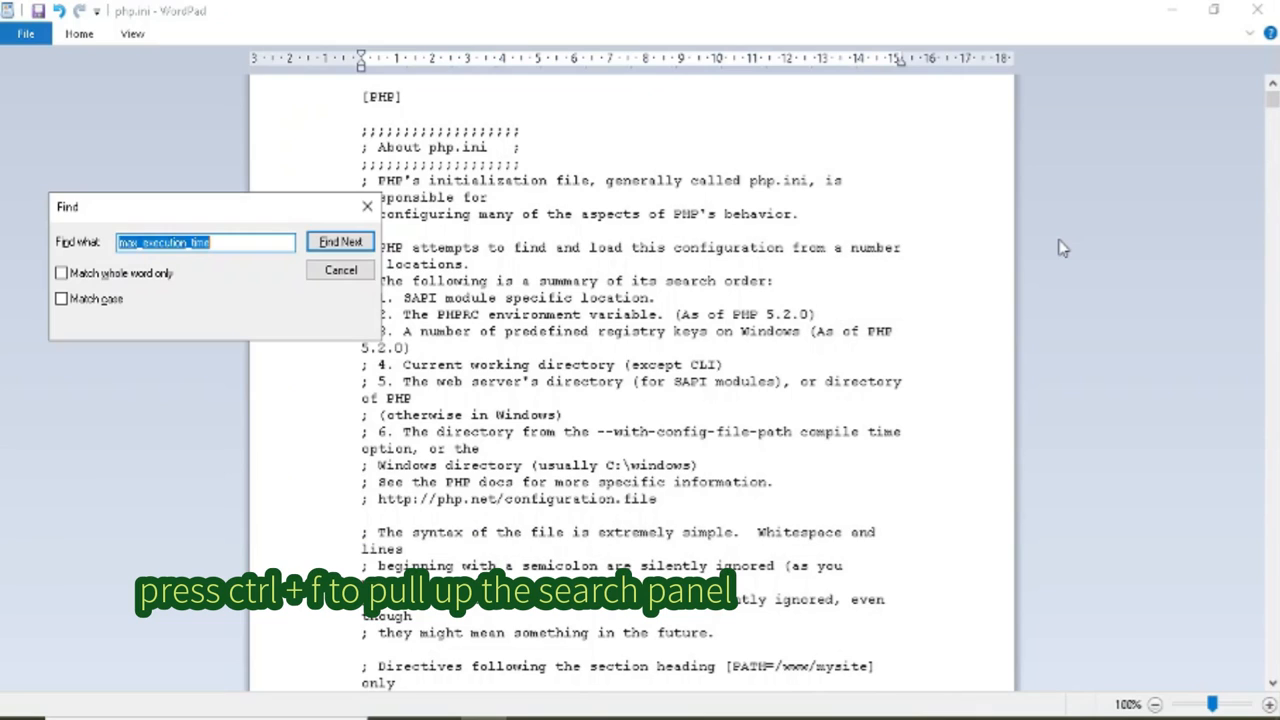
text(post_max_size)
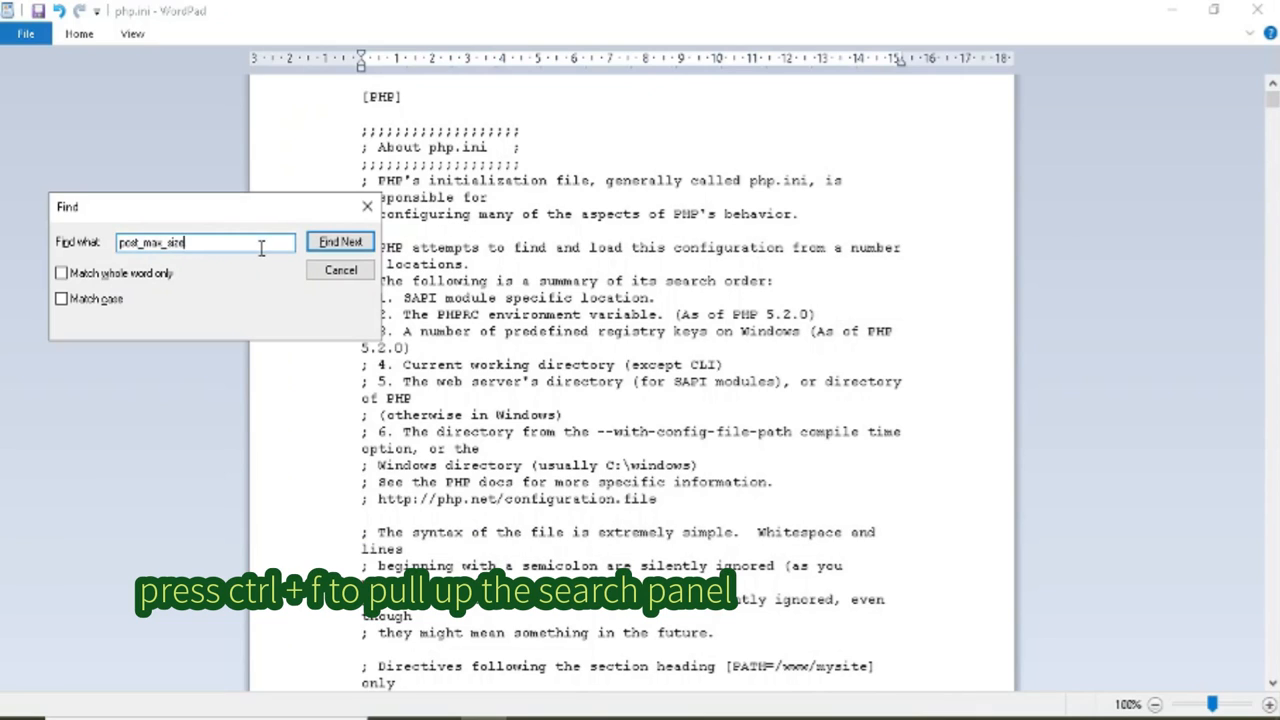
drag(260, 248, 70, 244)
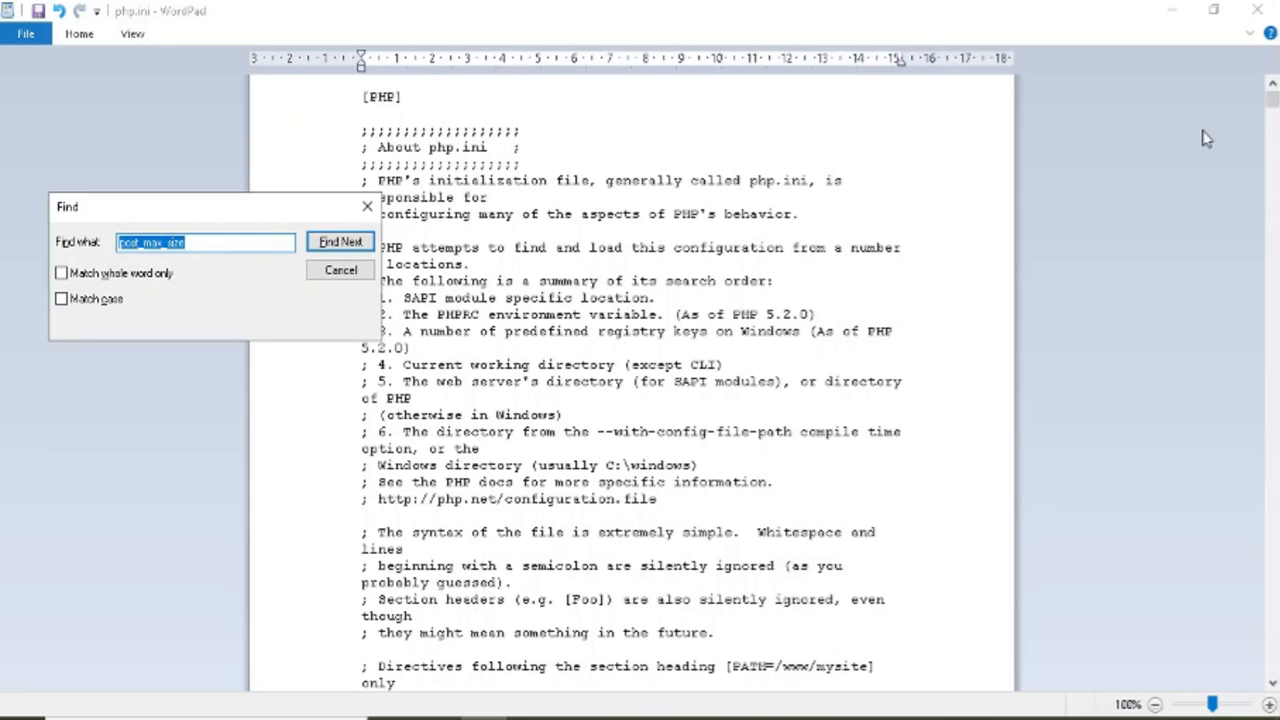
text(post_max)
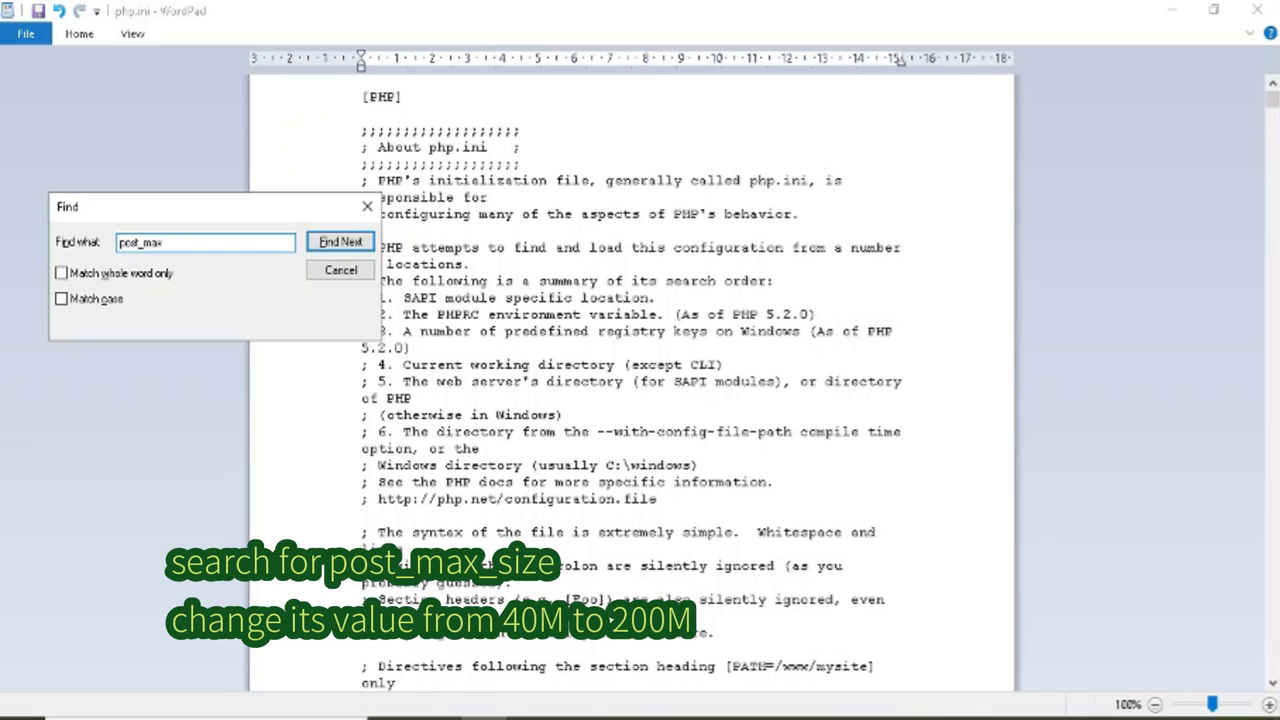
text(_size)
key(Return)
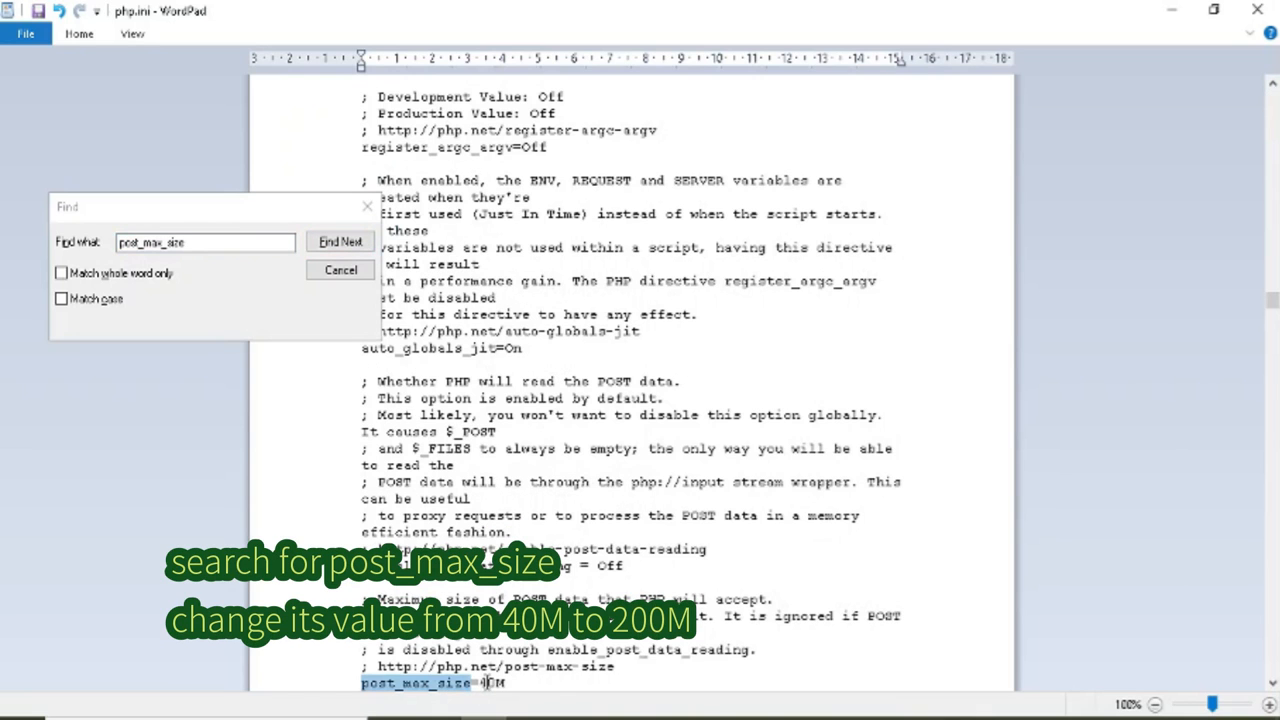
click(498, 683)
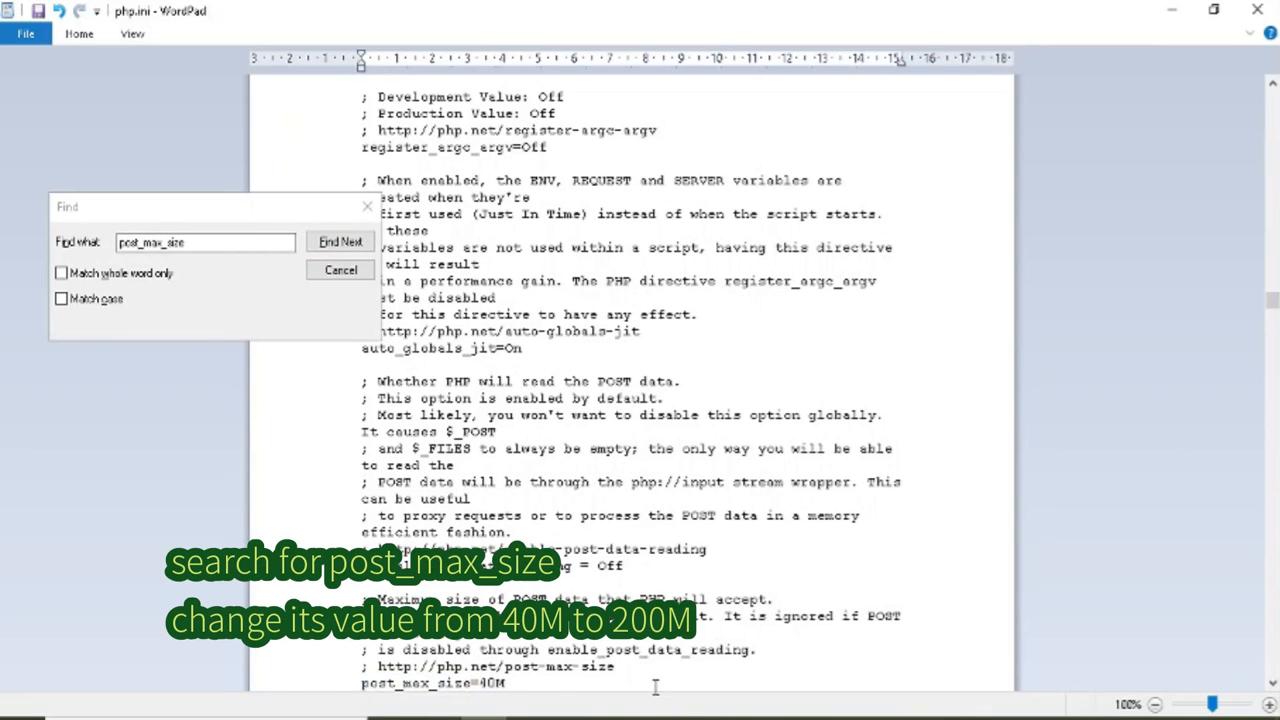
key(BackSpace)
key(BackSpace)
key(BackSpace)
text(200M)
- Find upload_max_filesize in php.ini by searching for upload_max_file and set its value to 1024M
click(205, 262)
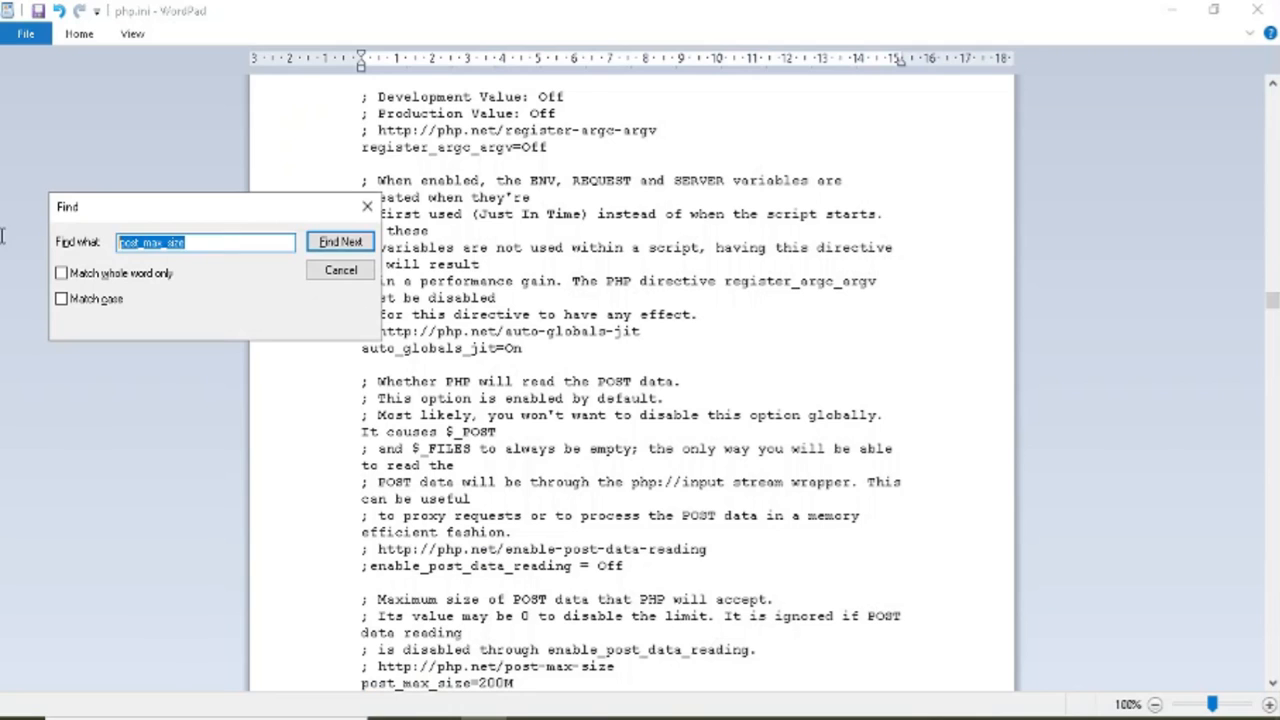
text(up)
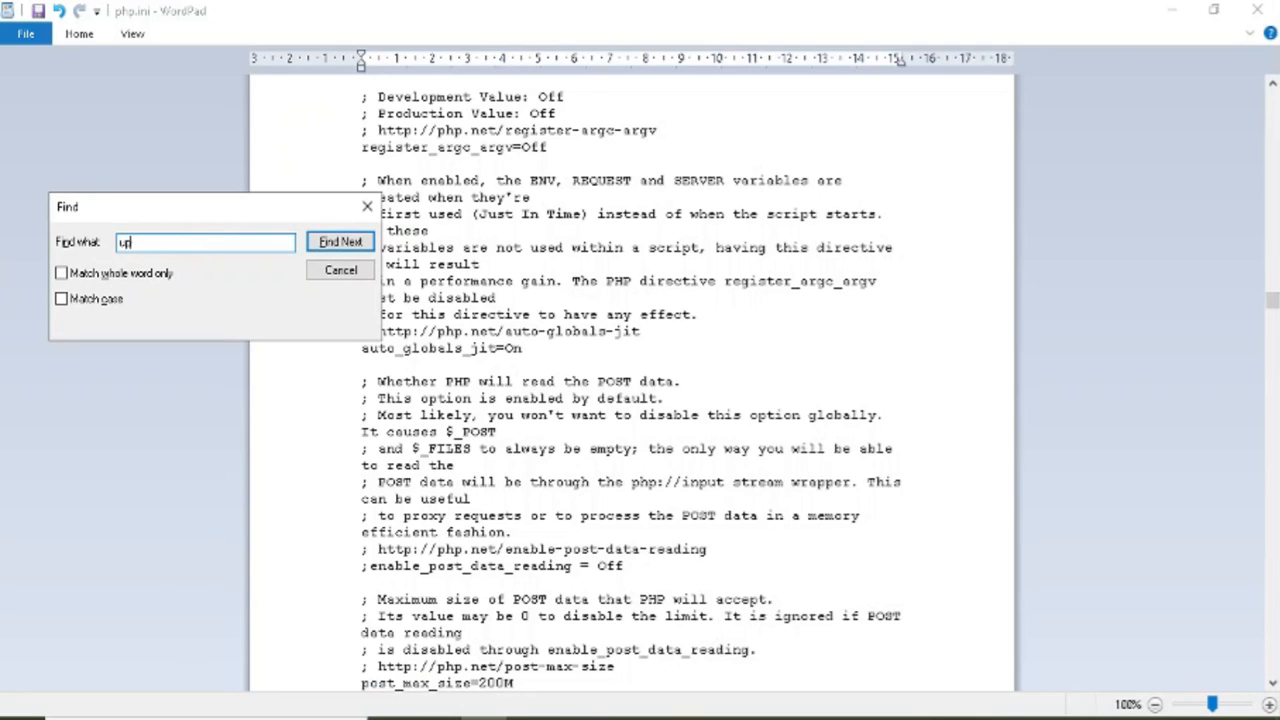
text(load)
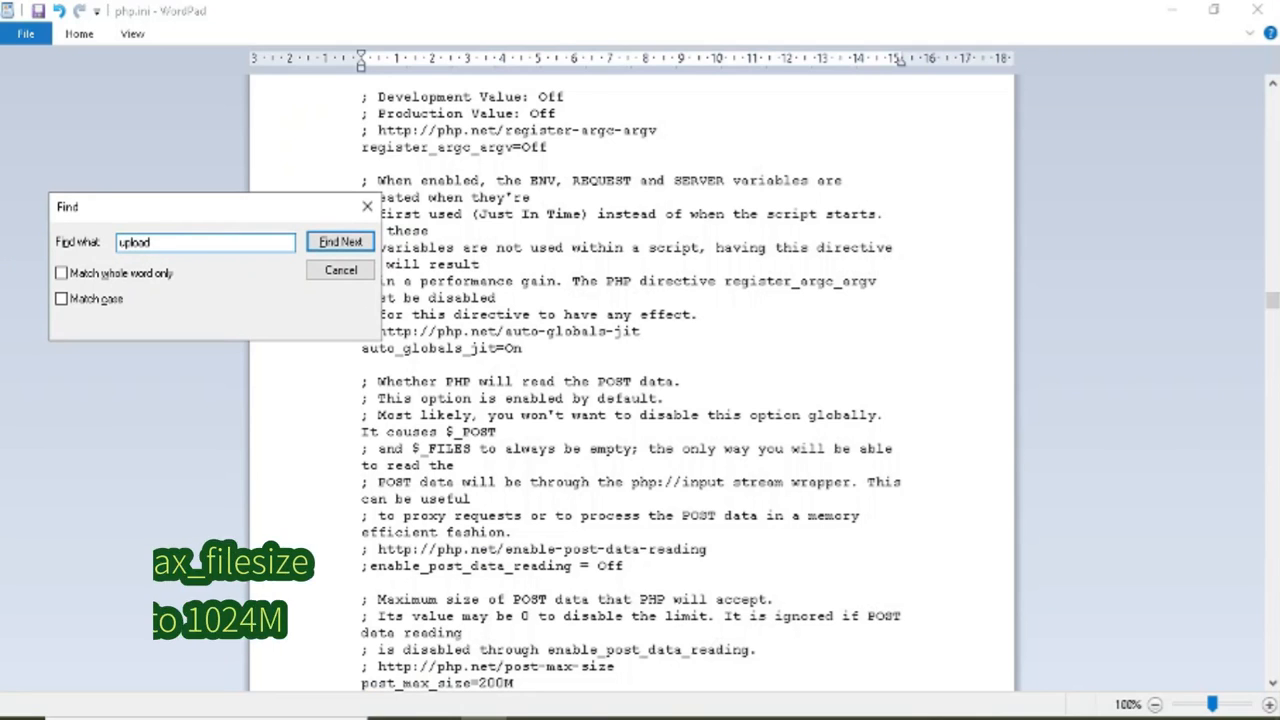
text(_max_fil)
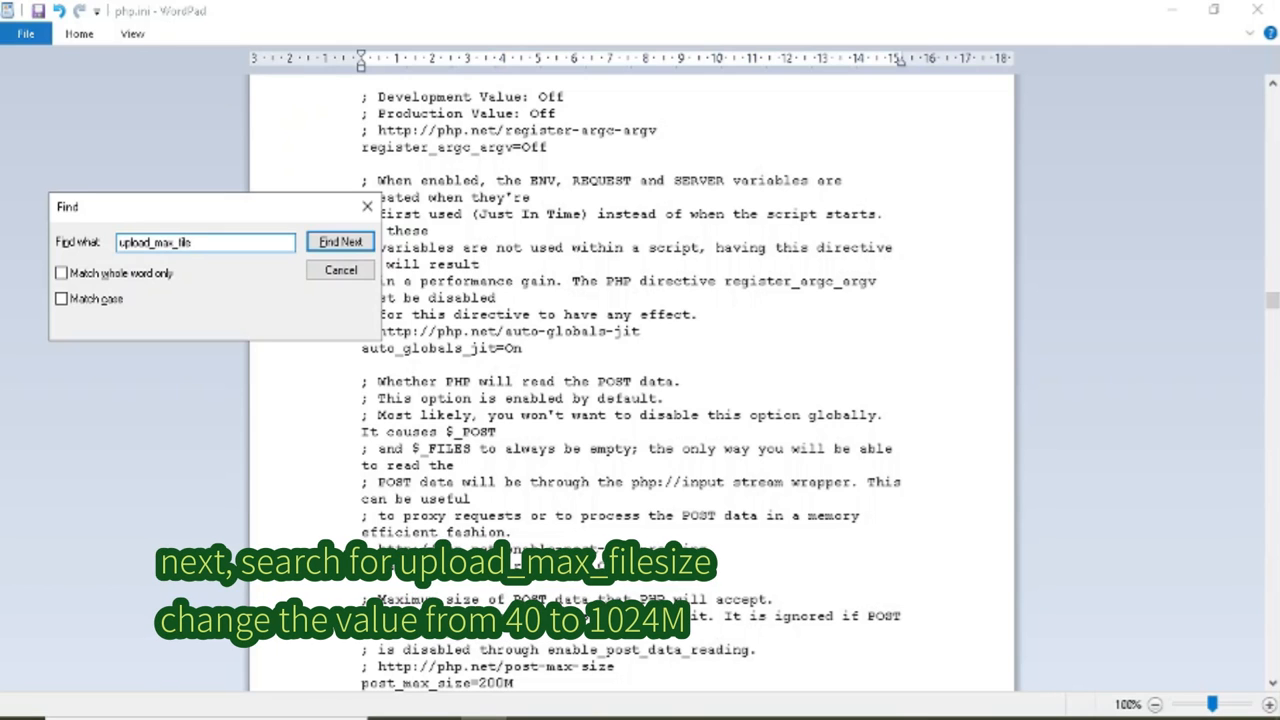
click(325, 244)
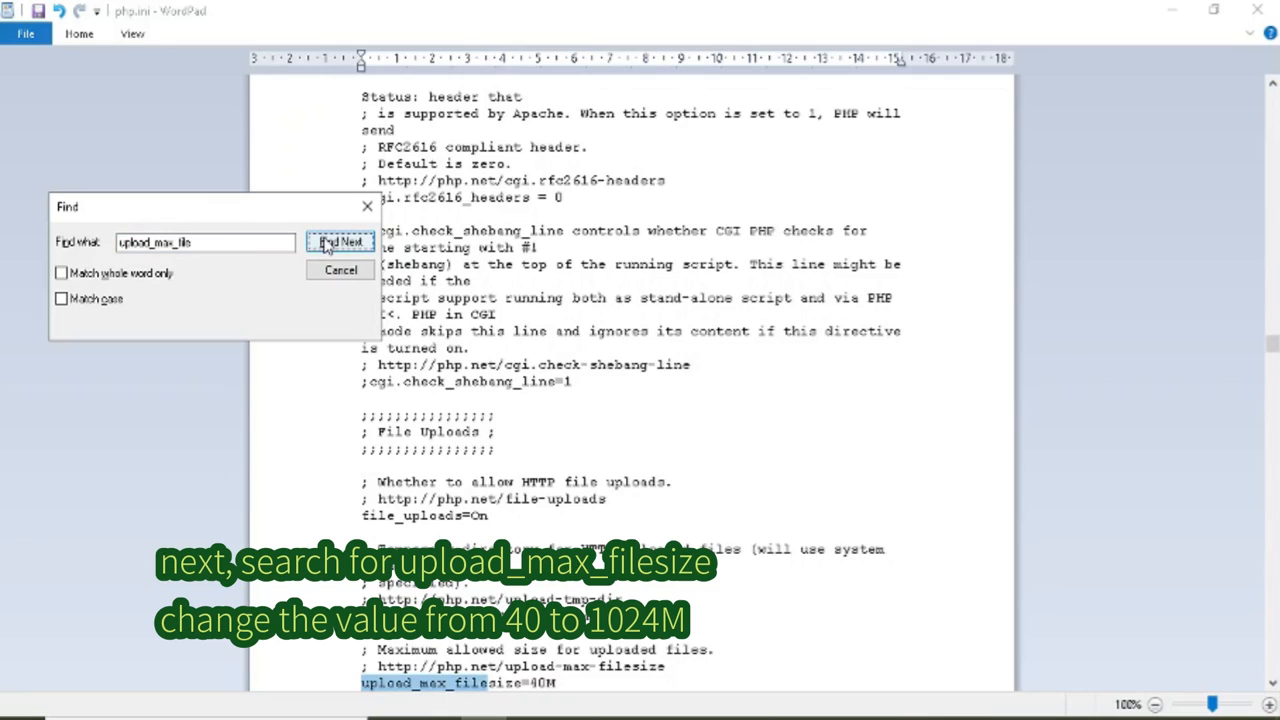
click(538, 684)
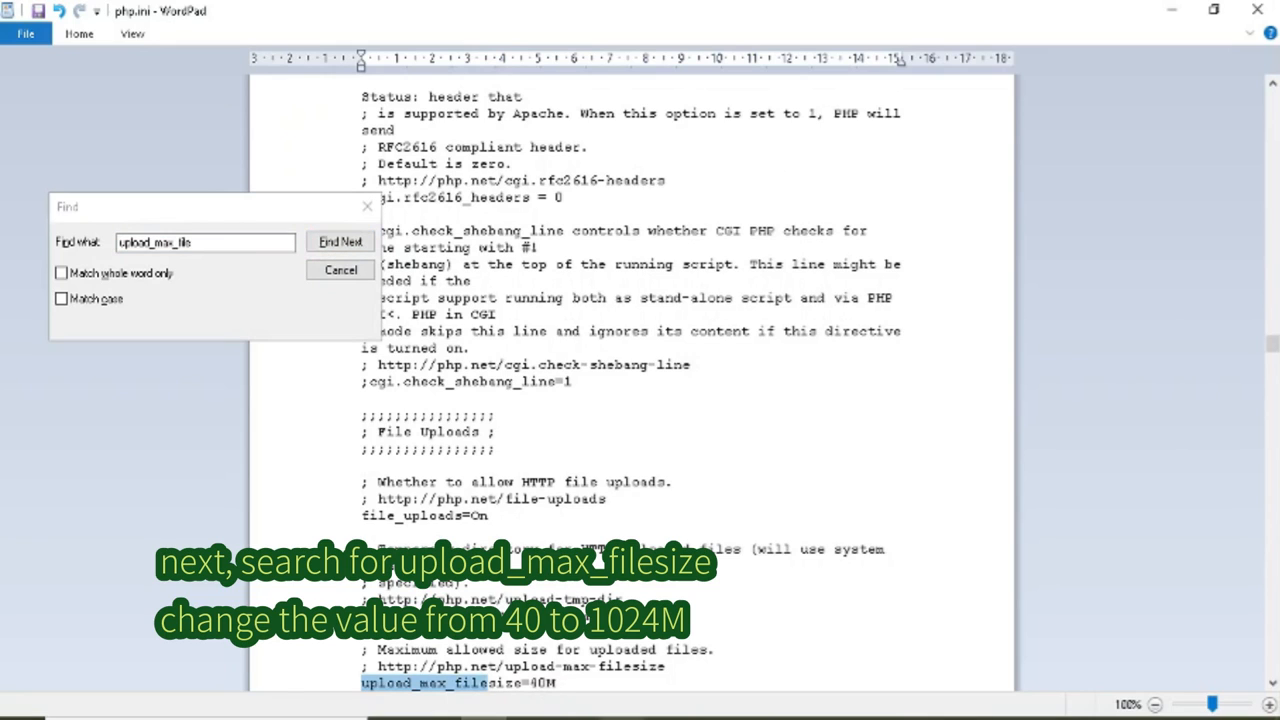
click(547, 682)
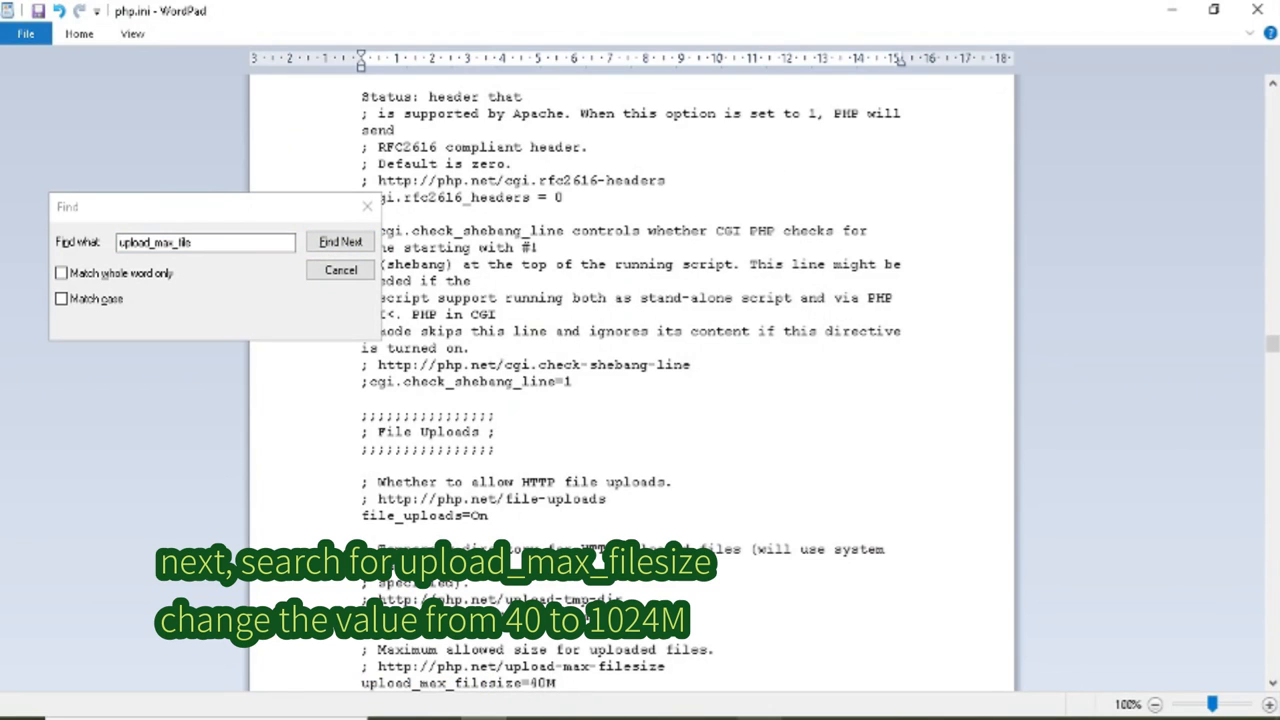
text(1024)
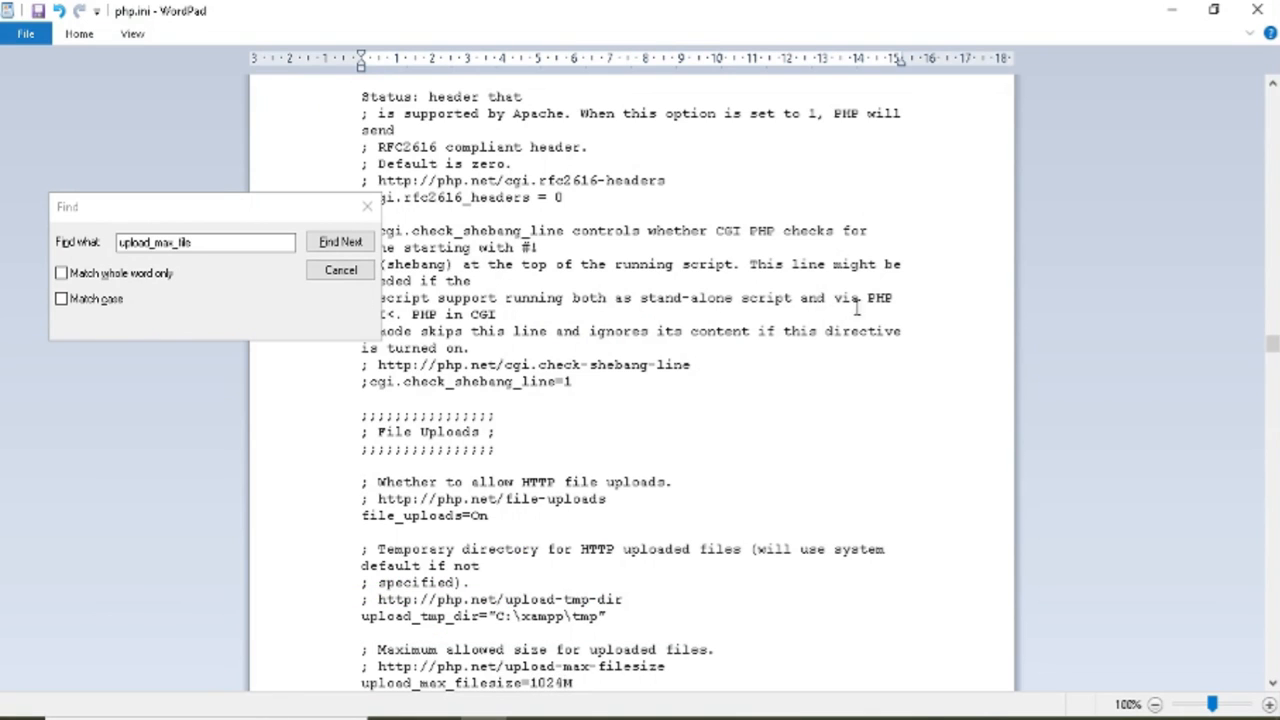
- Find max_execution_time in php.ini by searching from the beginning of the file and set its value to 3000
drag(1273, 343, 1273, 98)
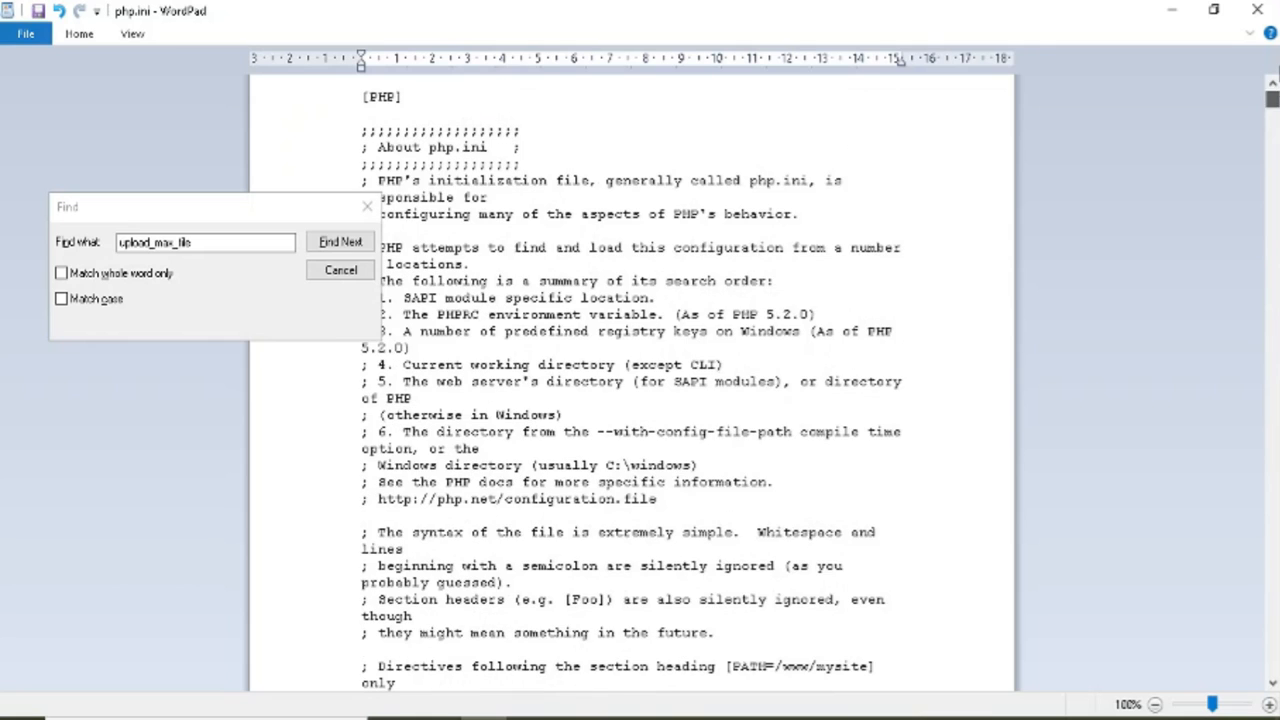
drag(251, 245, 42, 257)
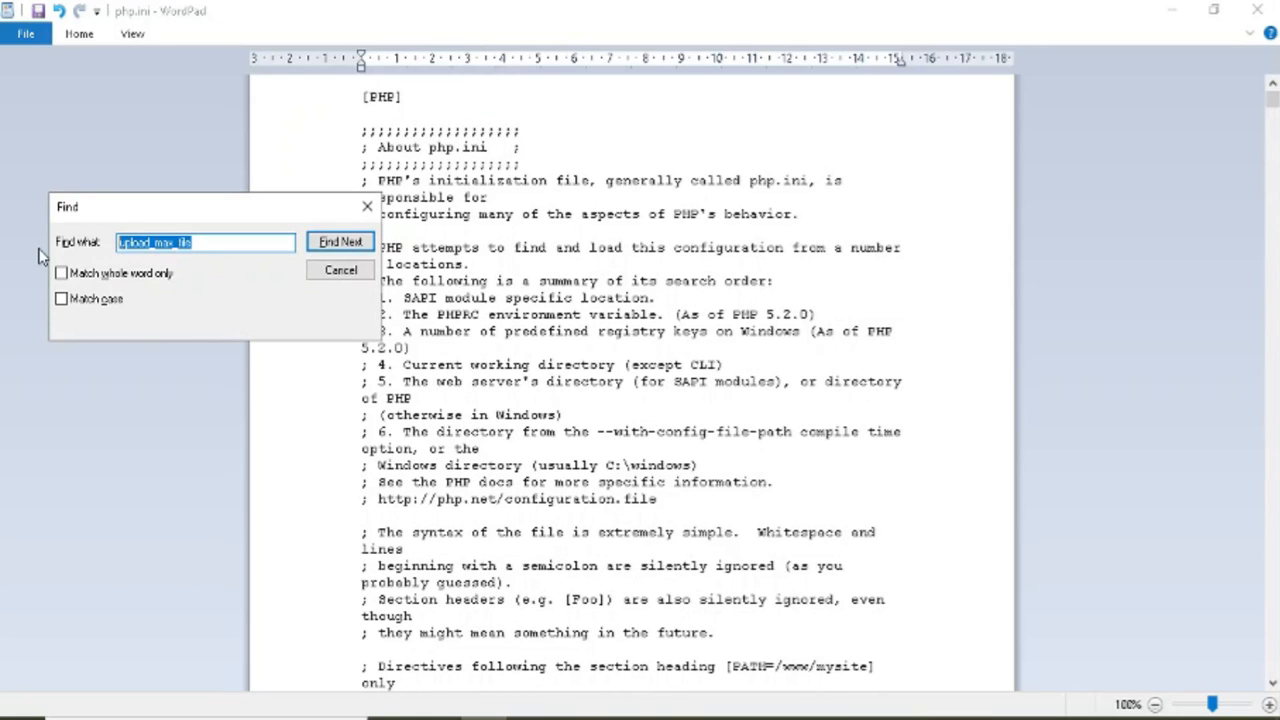
text(max_e)
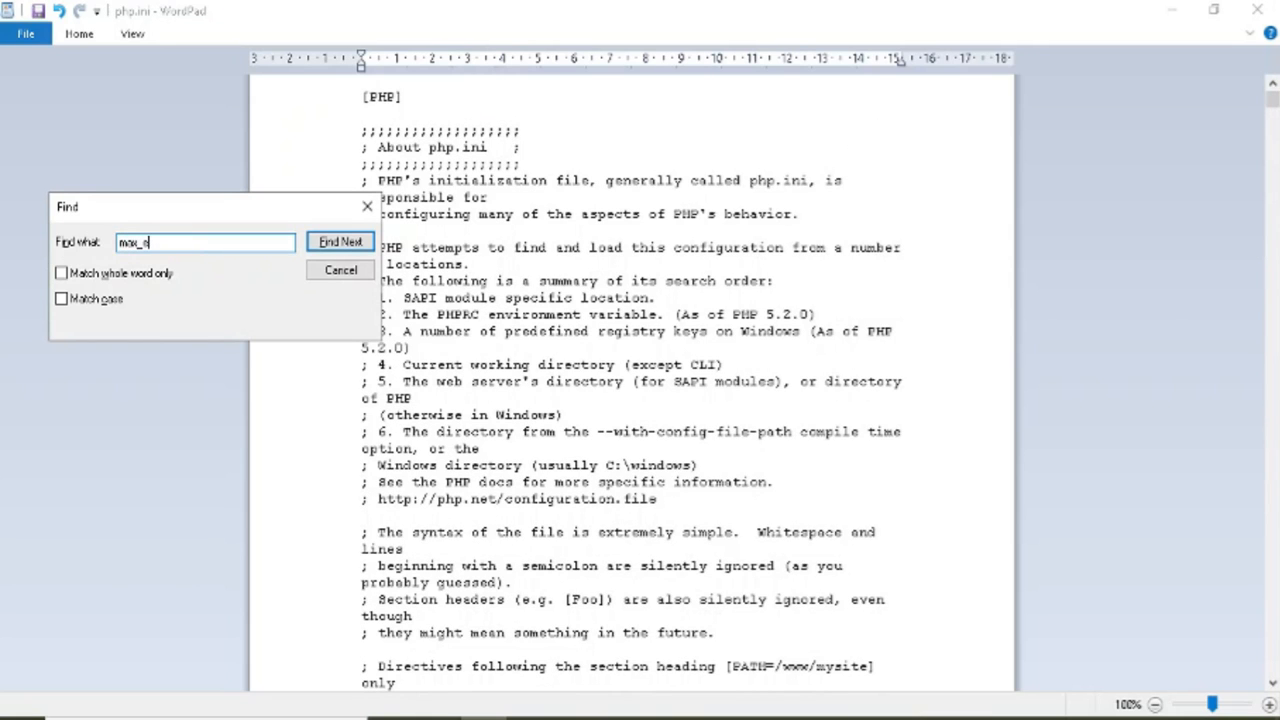
text(xecution_time)
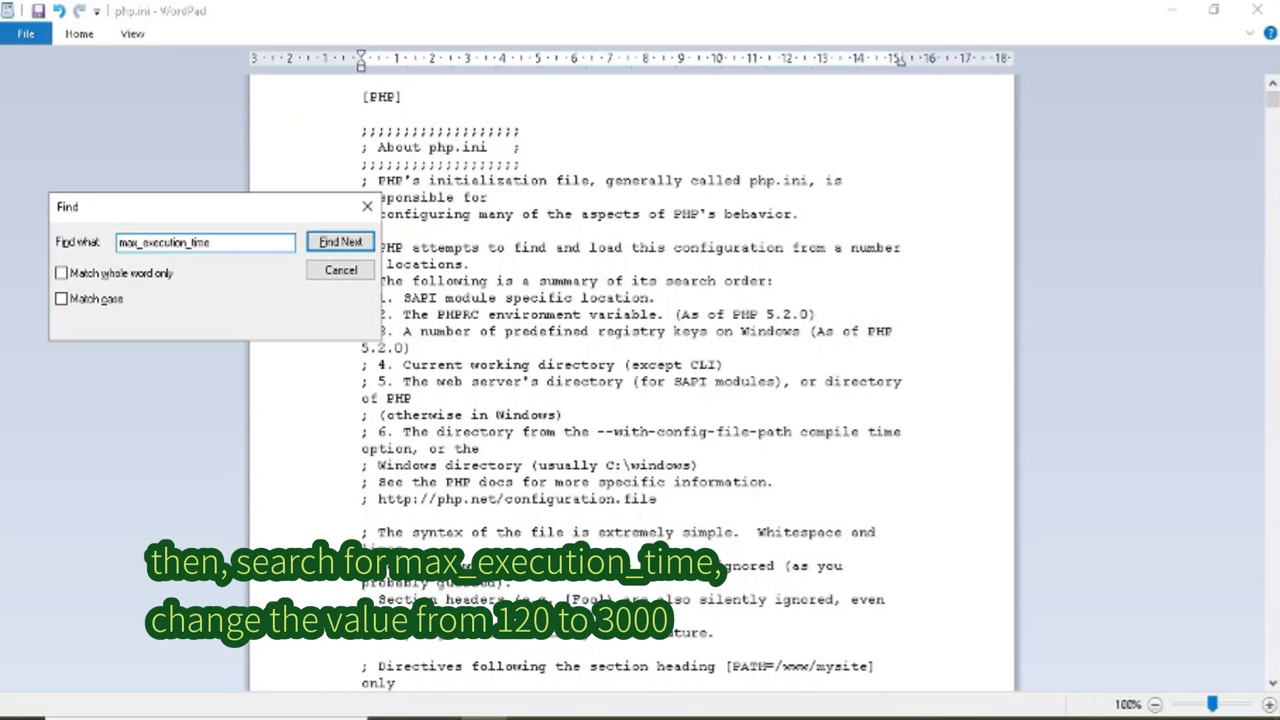
click(338, 242)
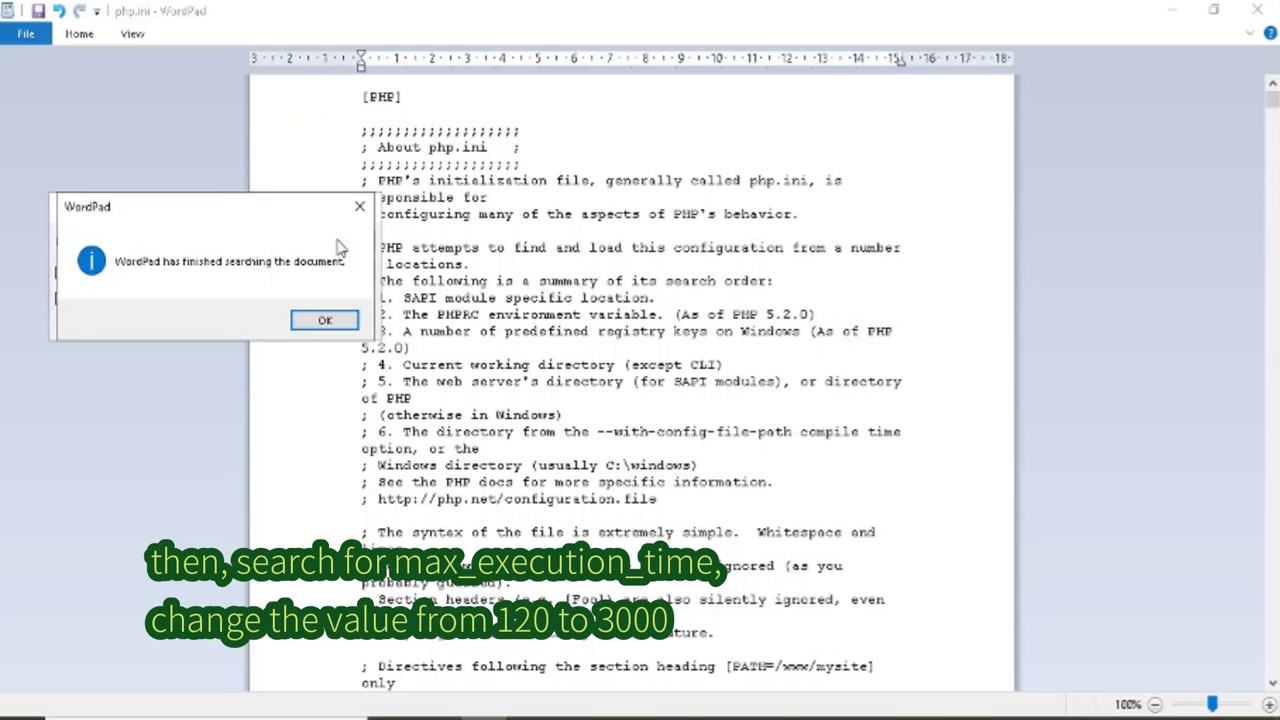
click(360, 206)
click(366, 244)
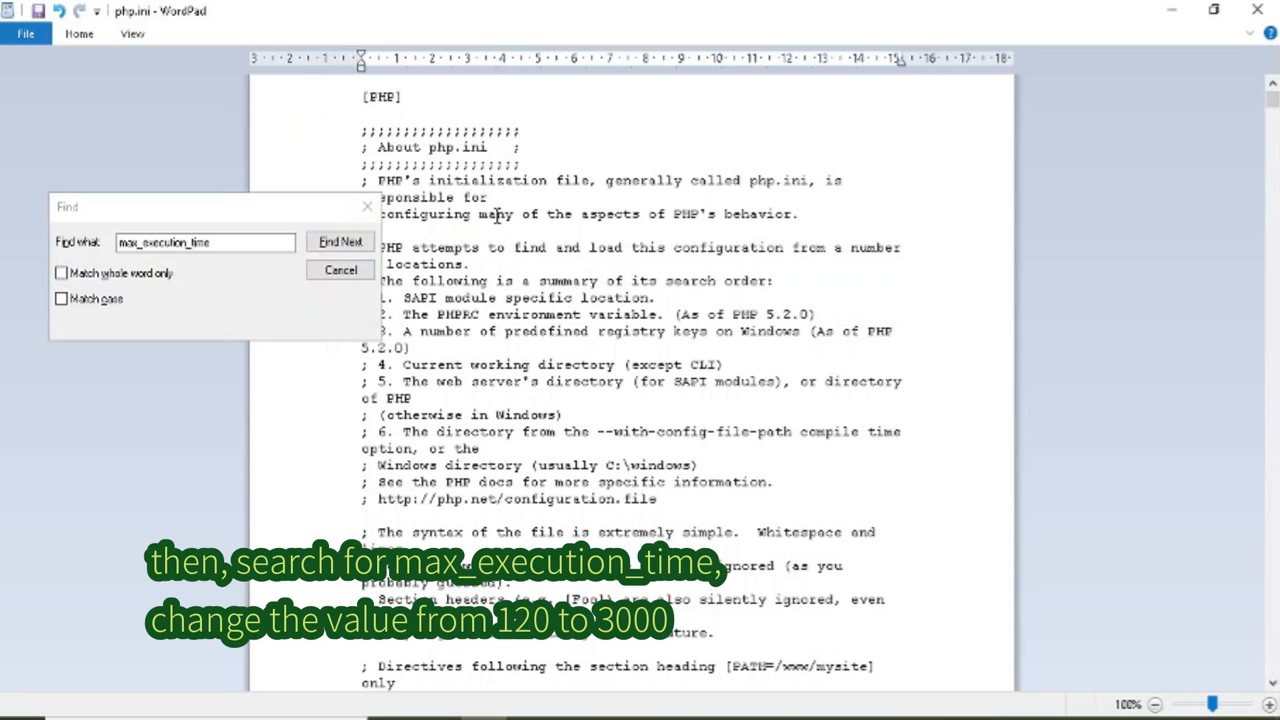
click(368, 246)
click(643, 602)
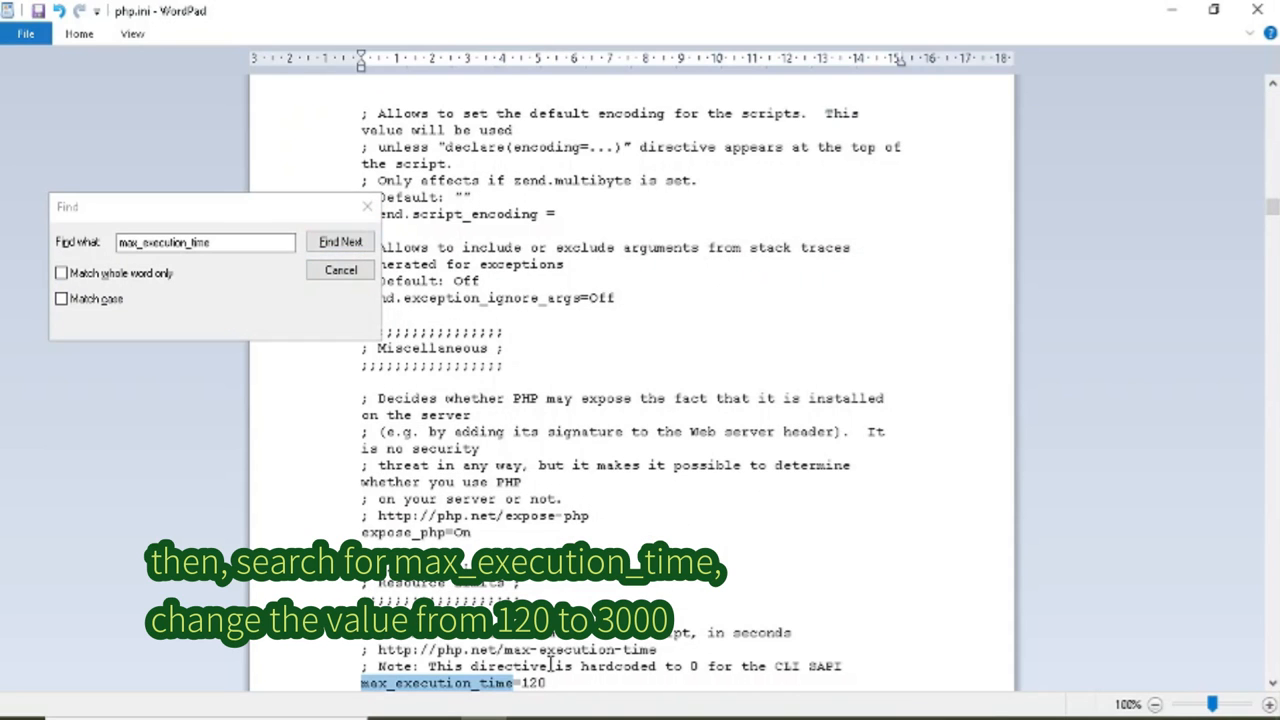
click(538, 683)
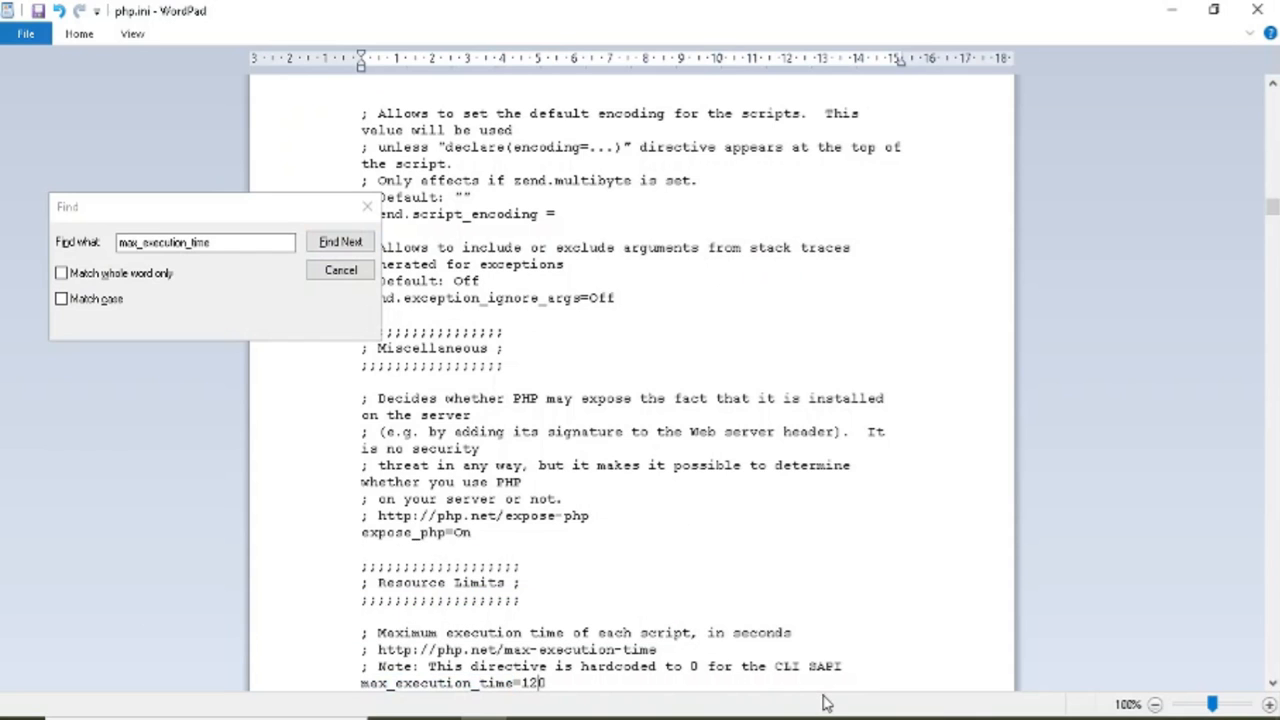
scroll(740, 470, down, 2)
key(BackSpace)
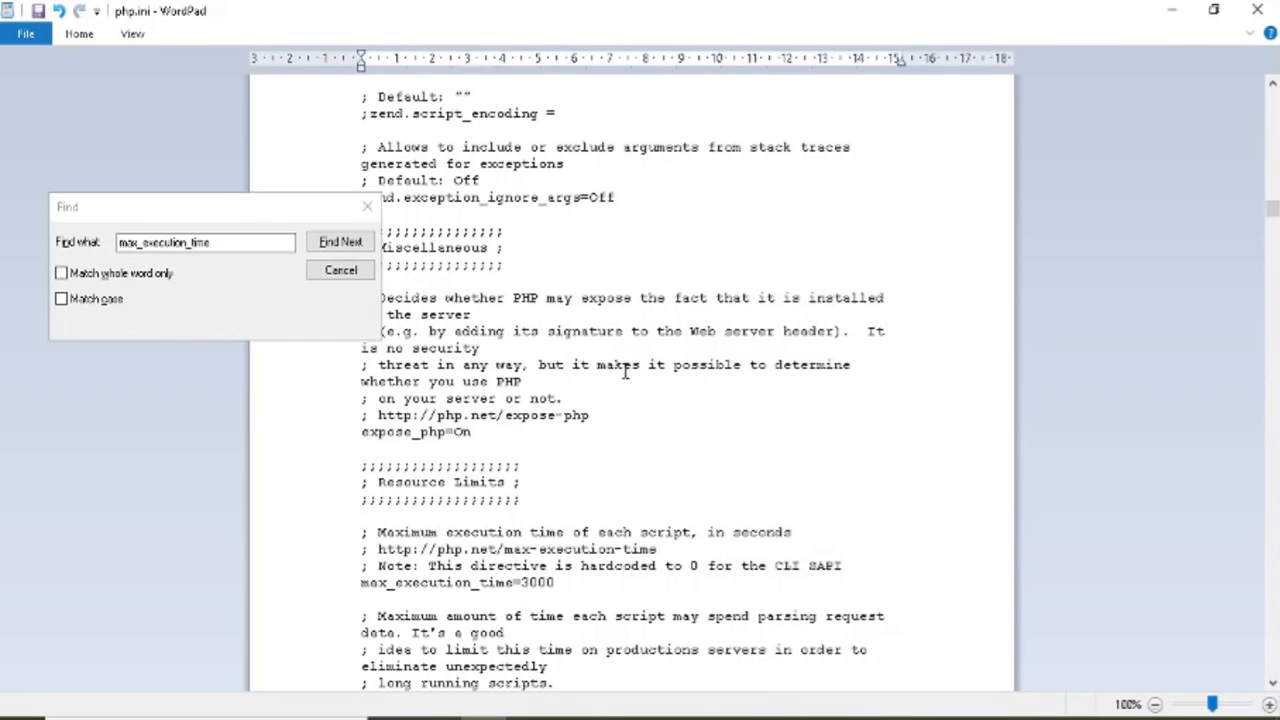
click(367, 208)
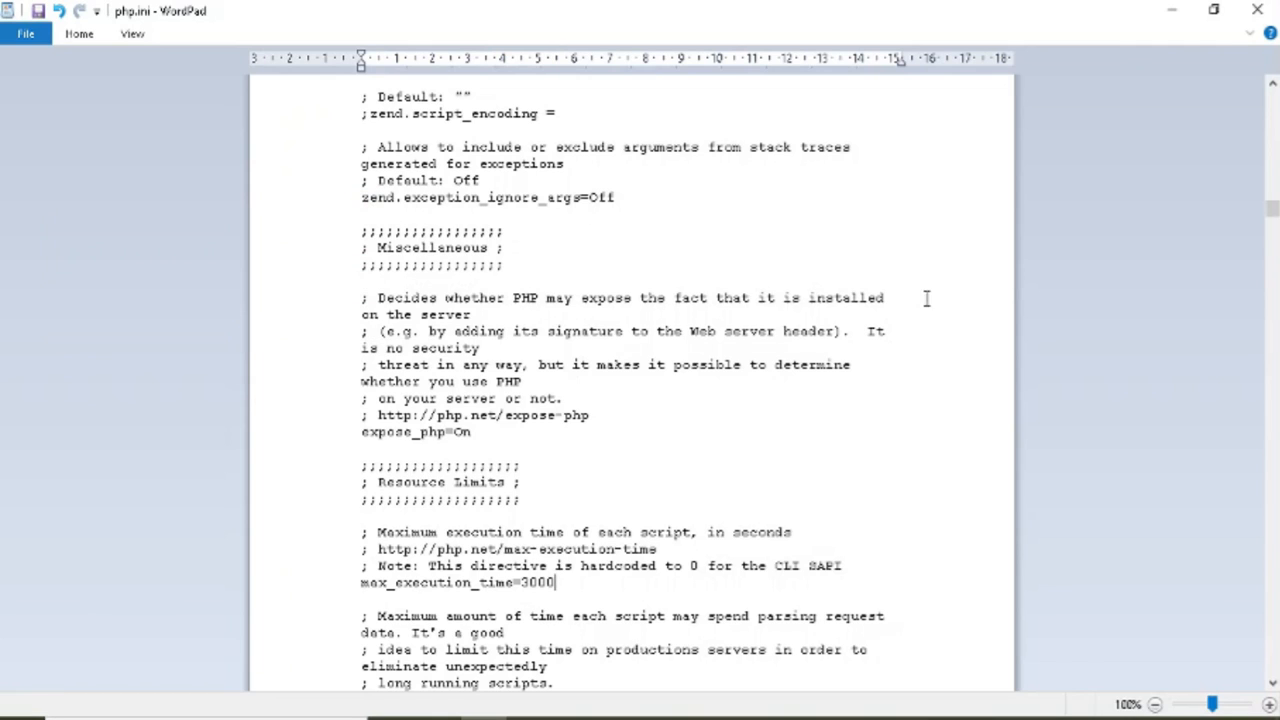
- Close php.ini with its changes saved, and restart Apache in the XAMPP Control Panel
click(1262, 12)
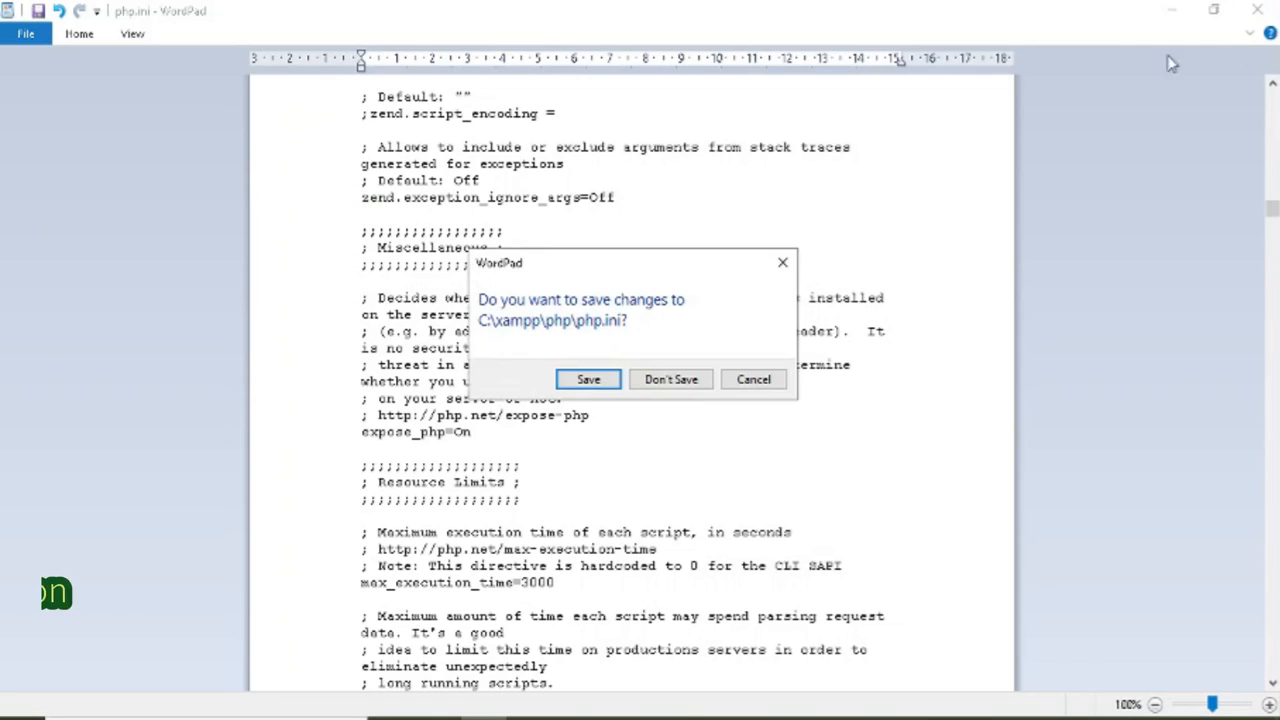
click(587, 380)
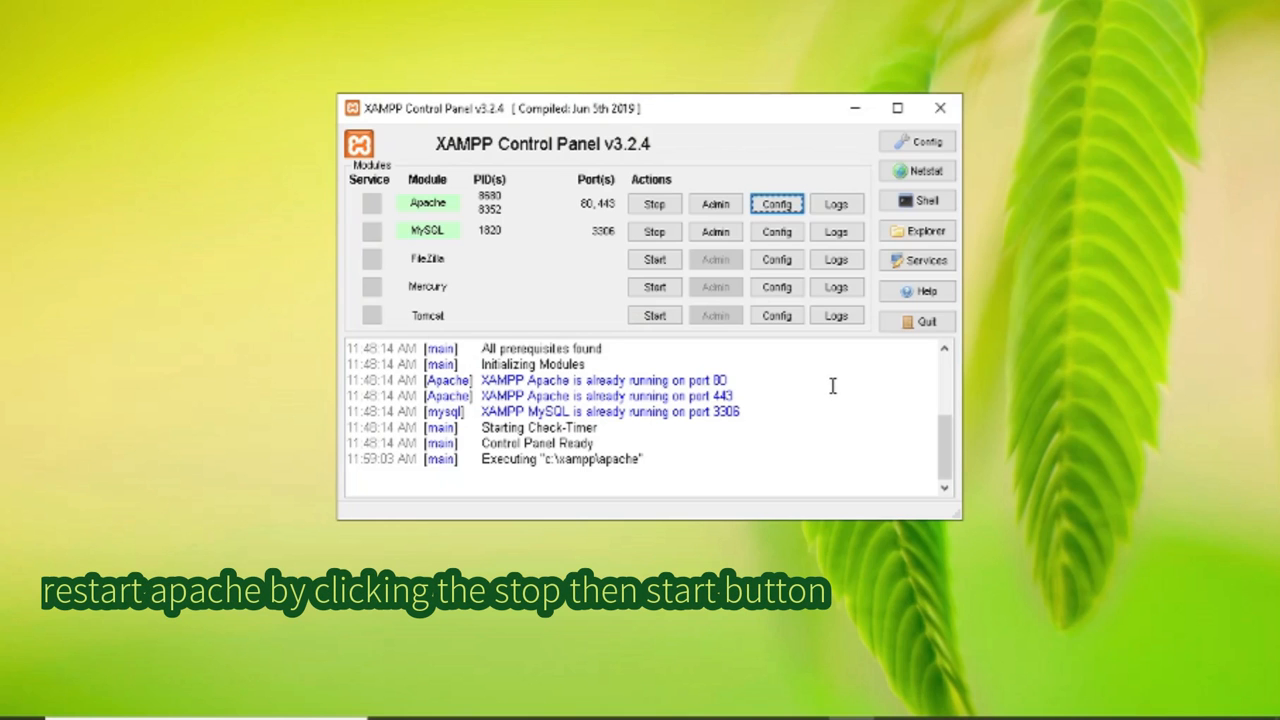
click(654, 204)
click(654, 206)
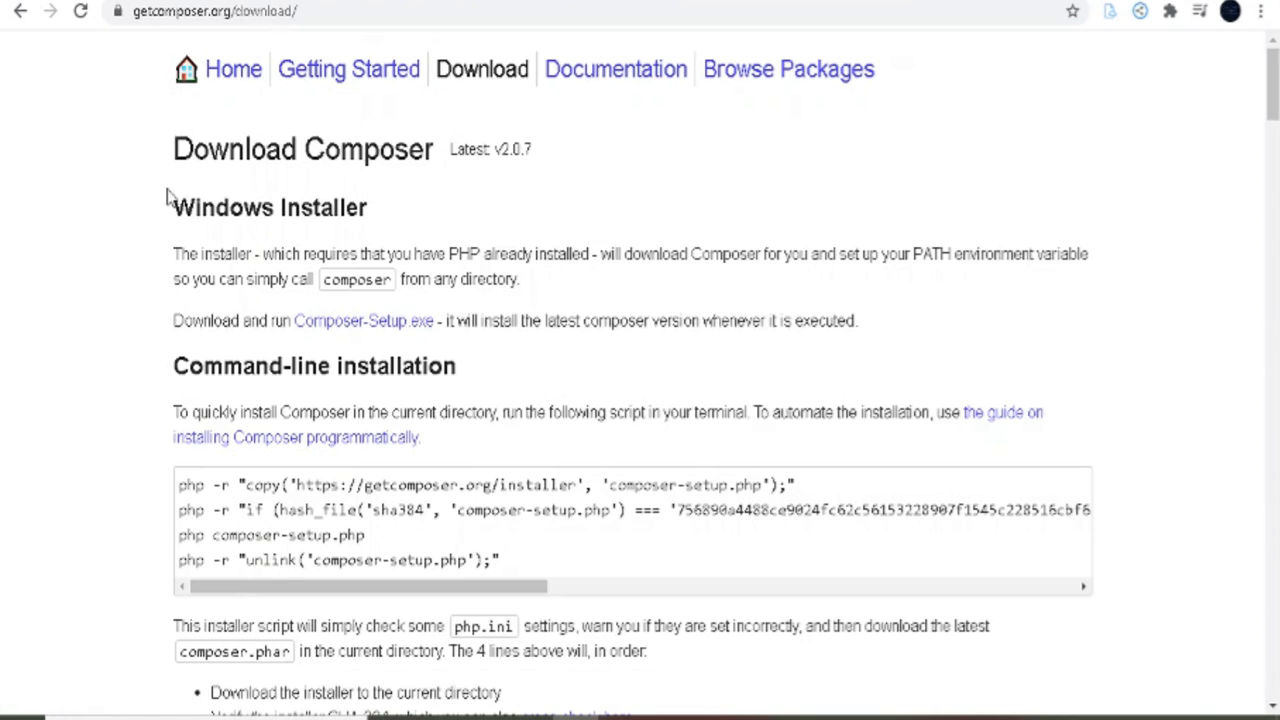
- Highlight the Windows Installer heading and its description on the Composer download page in Chrome
drag(168, 198, 523, 222)
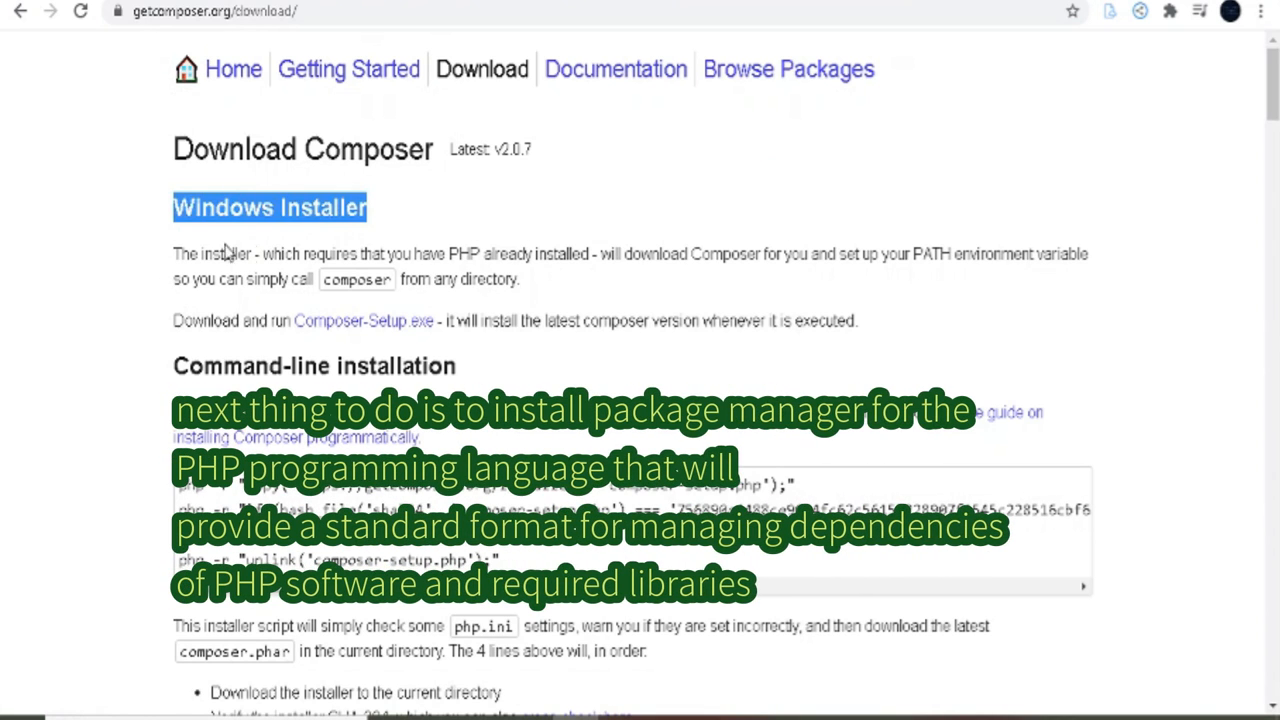
drag(177, 254, 690, 283)
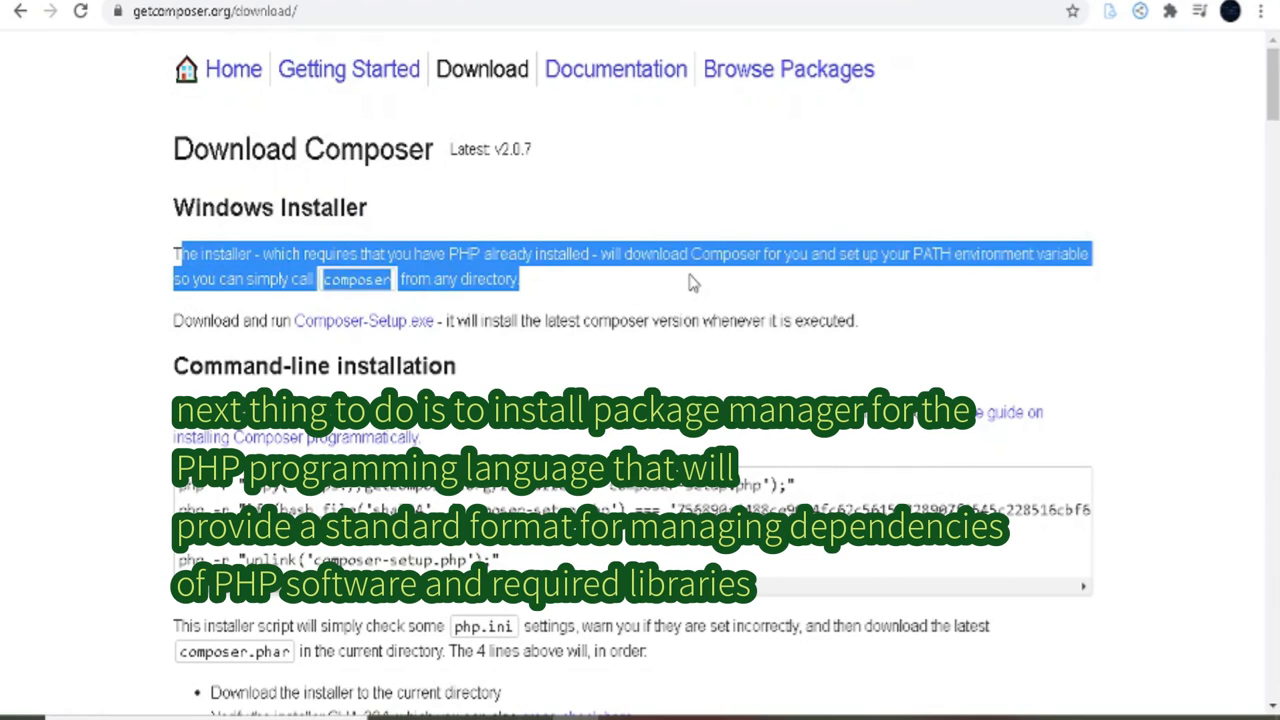
click(690, 284)
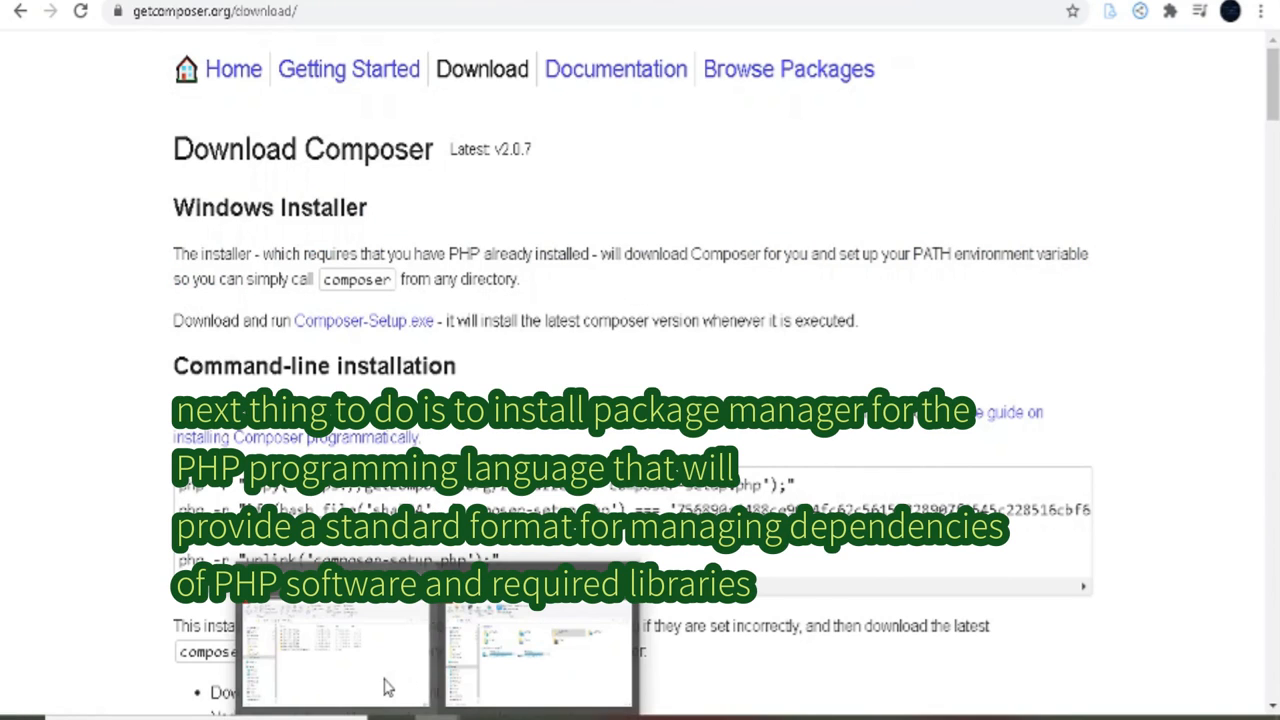
- Switch to File Explorer, browse to the php folder inside xampp on Local Disk (C:), locate php.exe and copy the folder's path
click(549, 663)
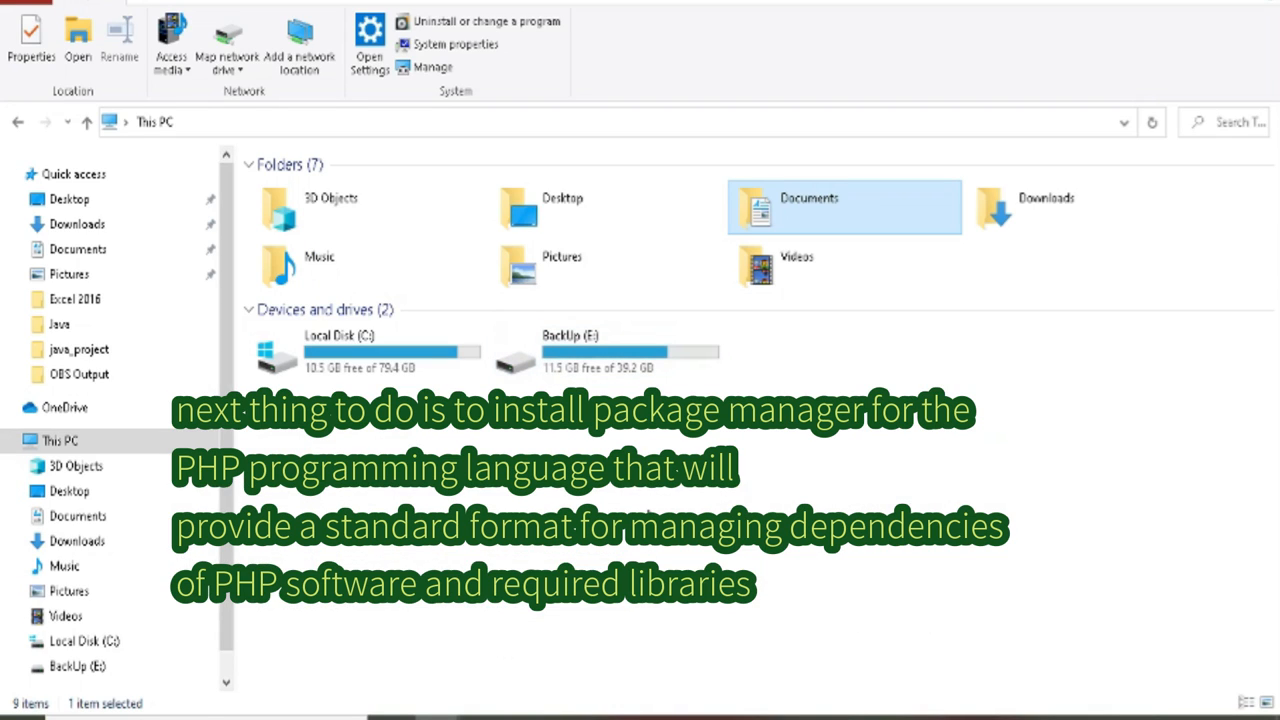
double_click(312, 355)
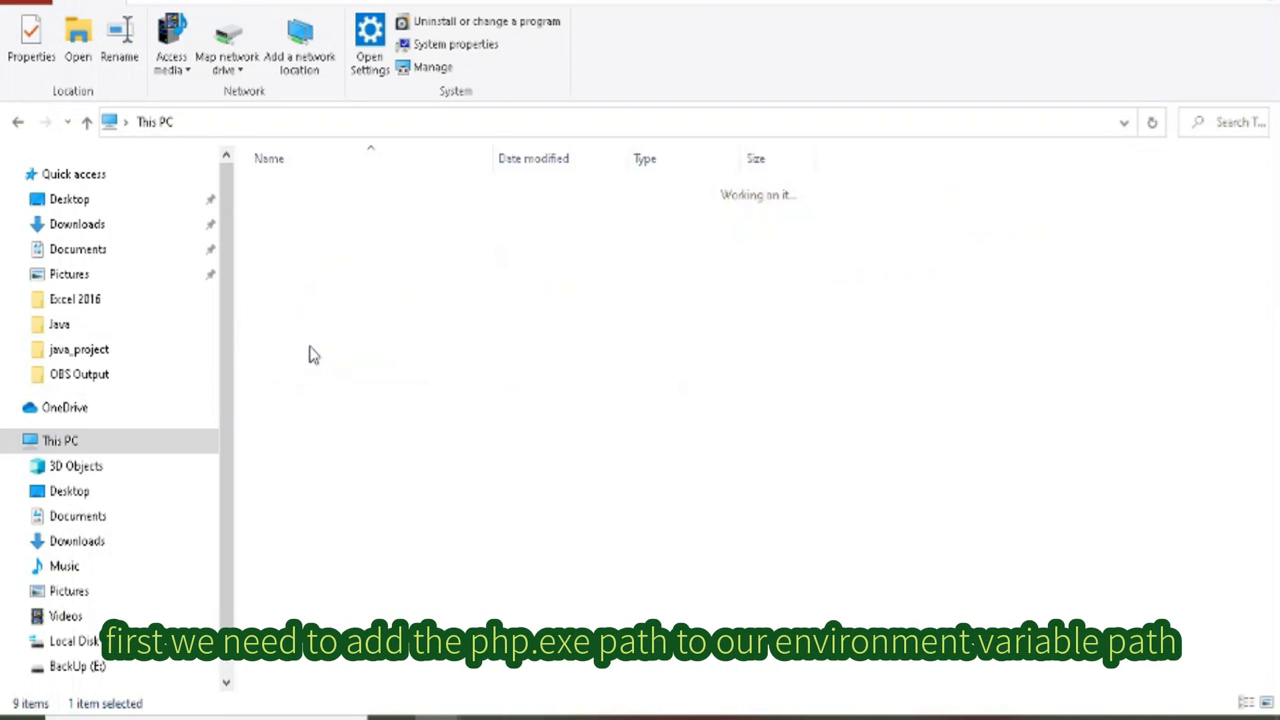
double_click(290, 582)
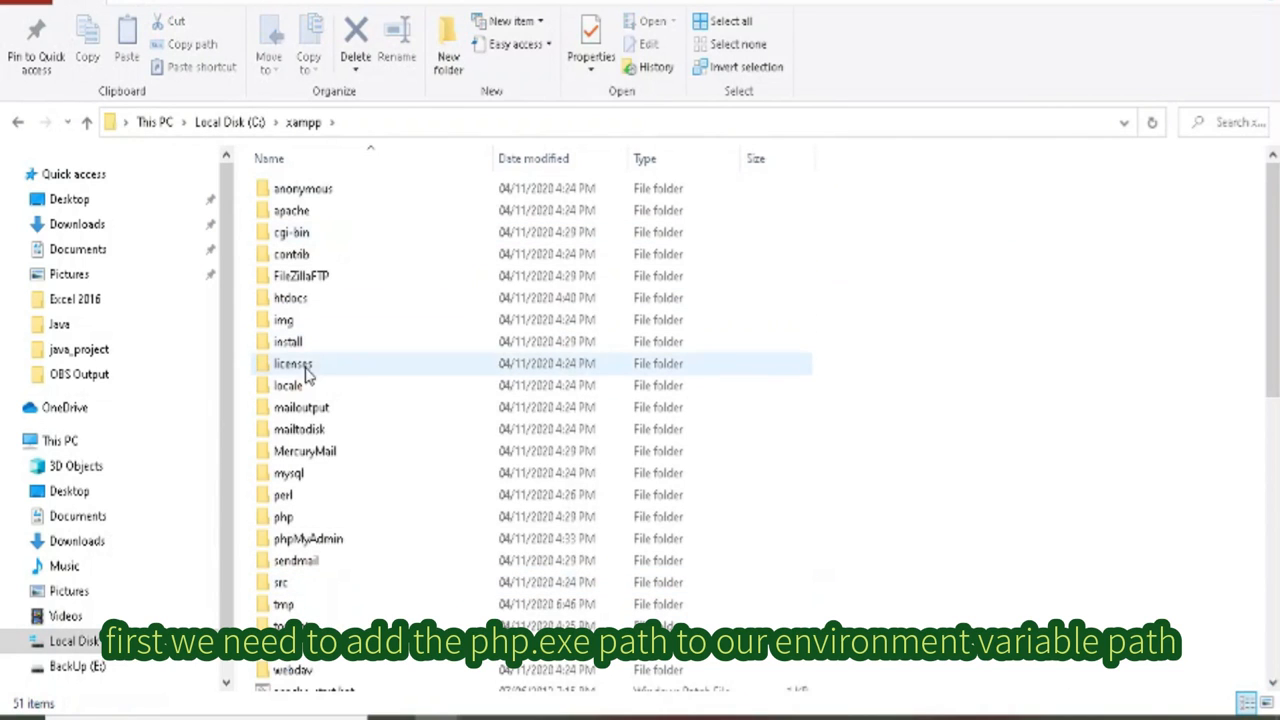
double_click(284, 518)
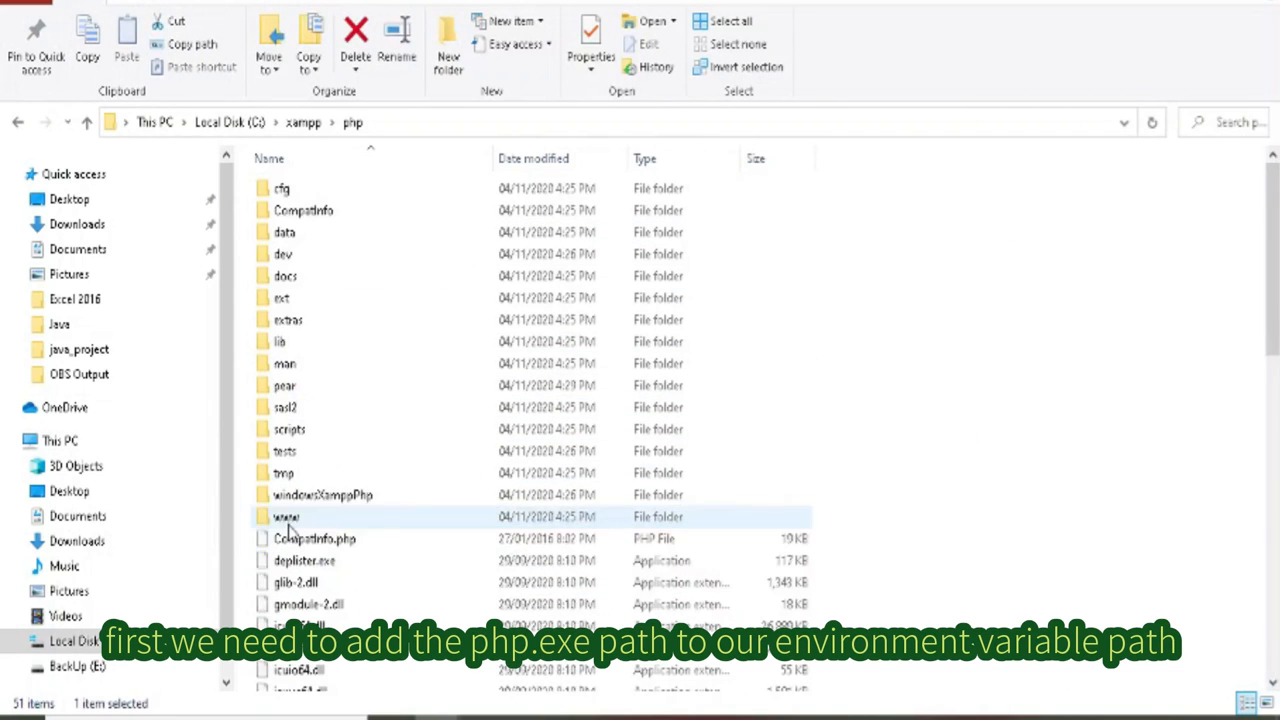
scroll(448, 484, down, 5)
scroll(448, 484, down, 5)
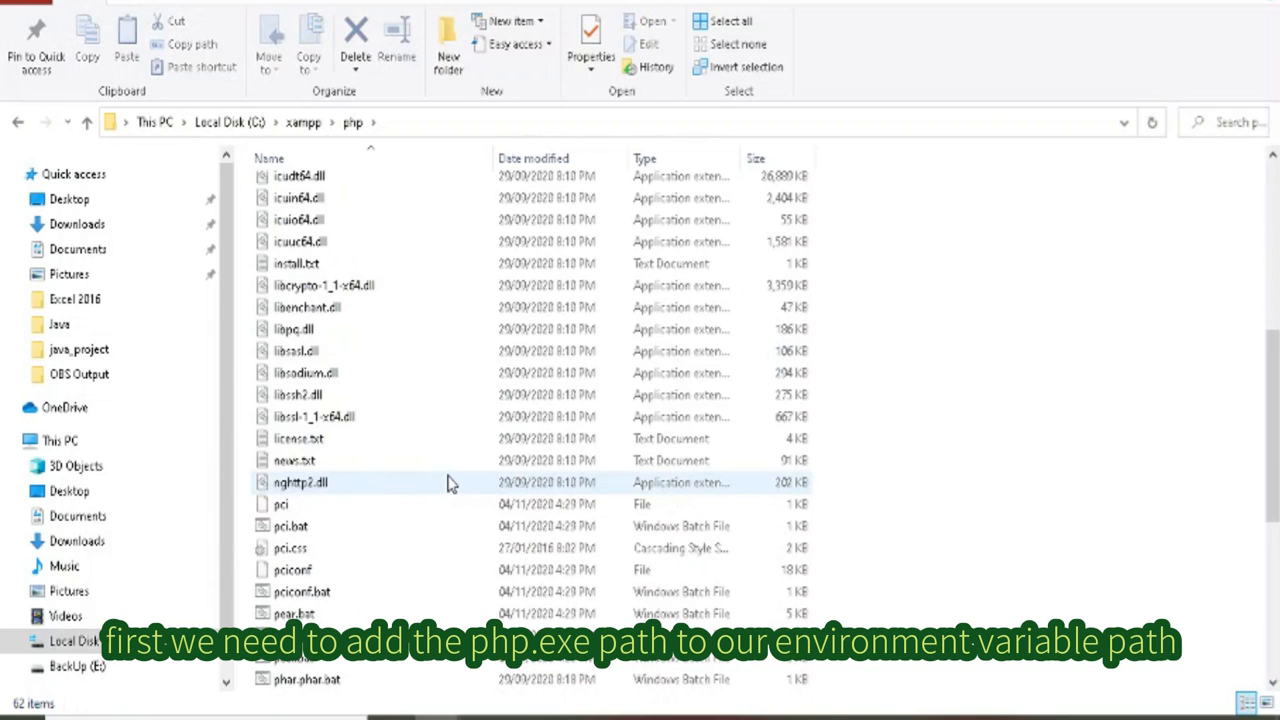
scroll(448, 484, down, 1)
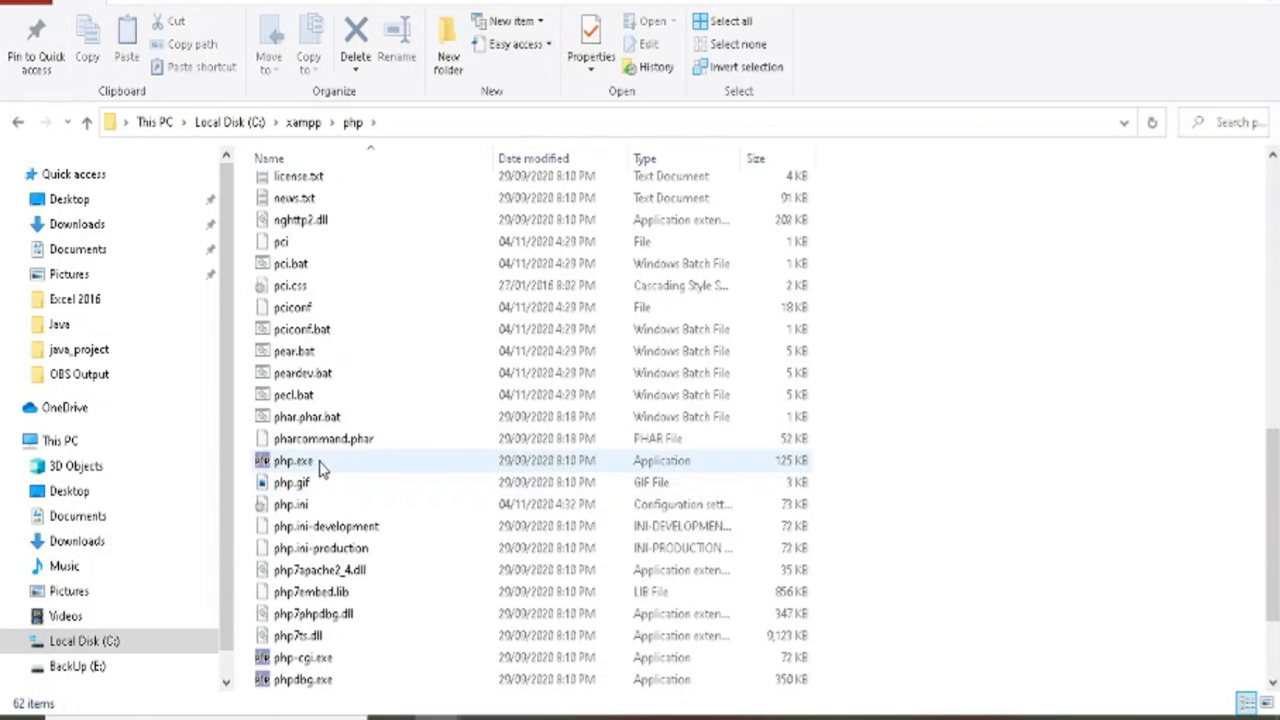
click(406, 124)
key(ctrl+c)
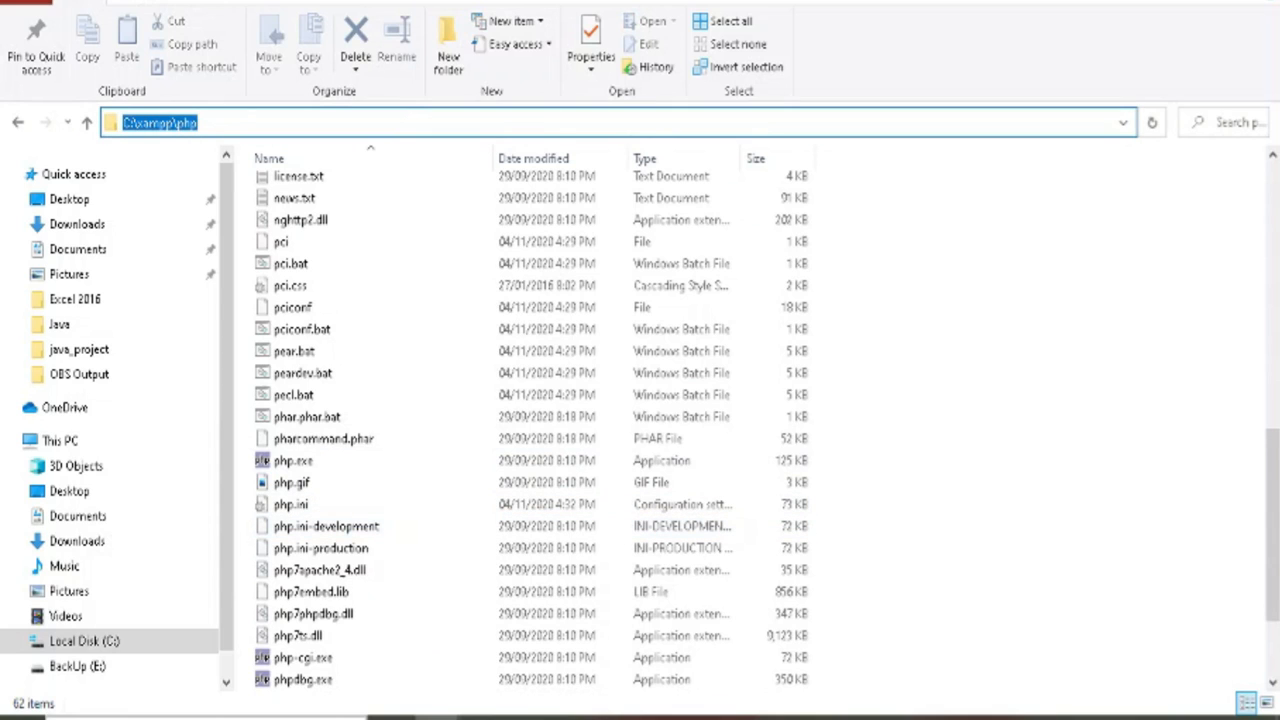
- Search Windows for "environment" and open the Environment Variables dialog from the system properties
click(206, 717)
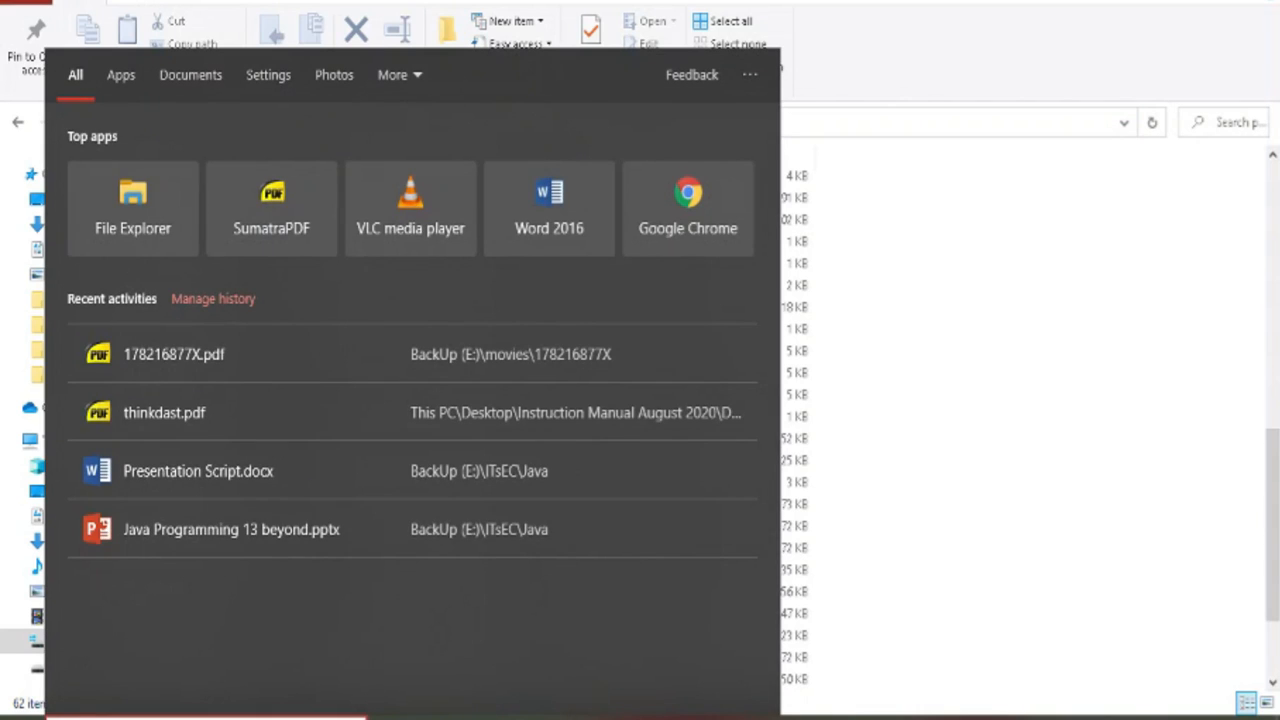
text(environment)
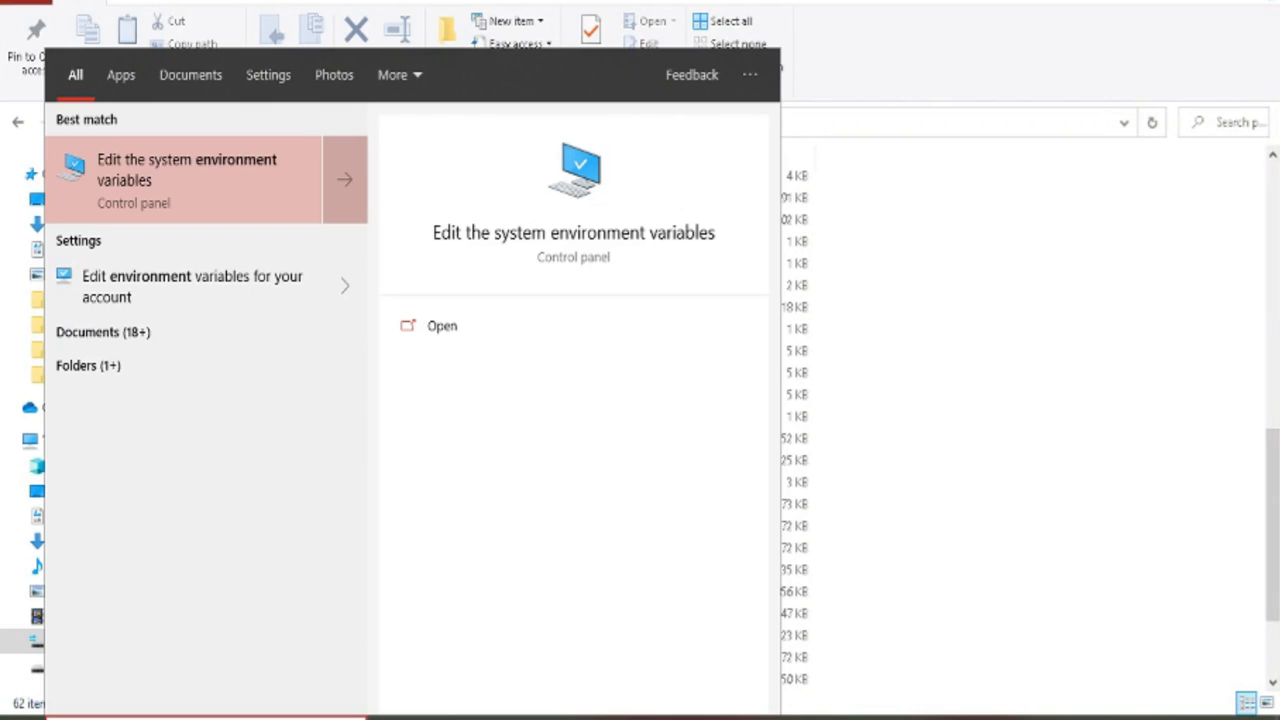
click(207, 189)
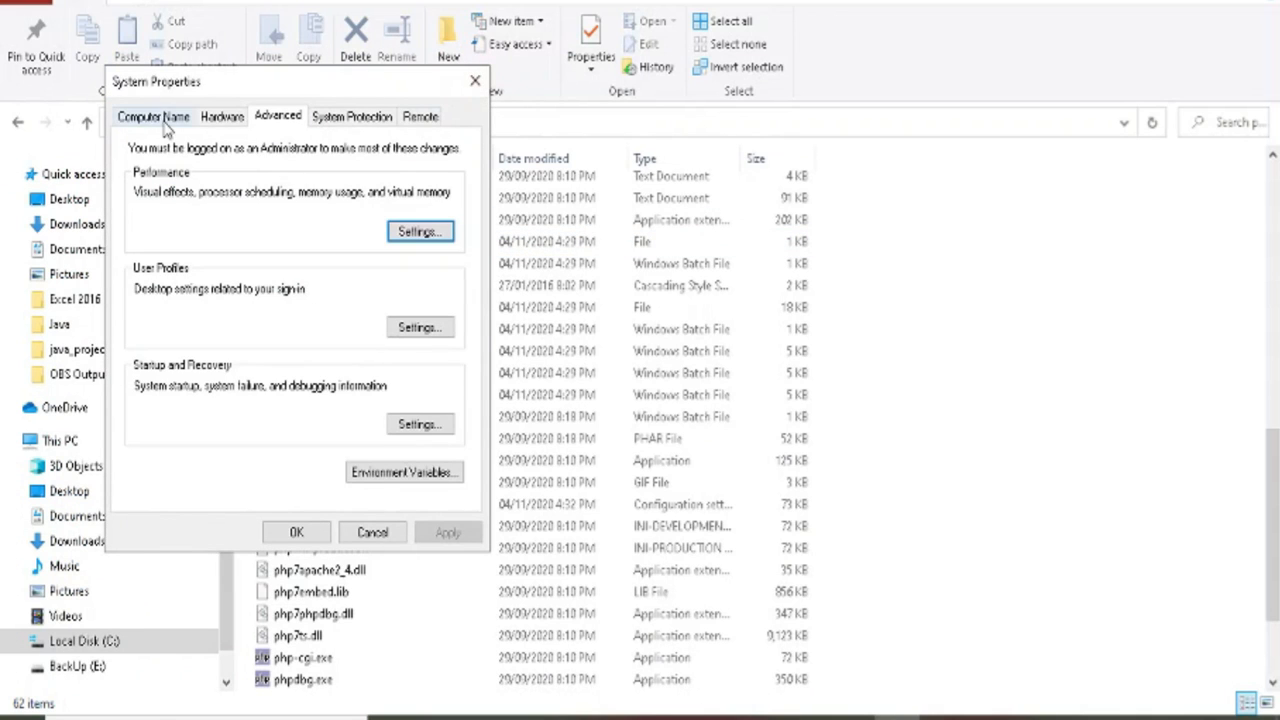
click(444, 474)
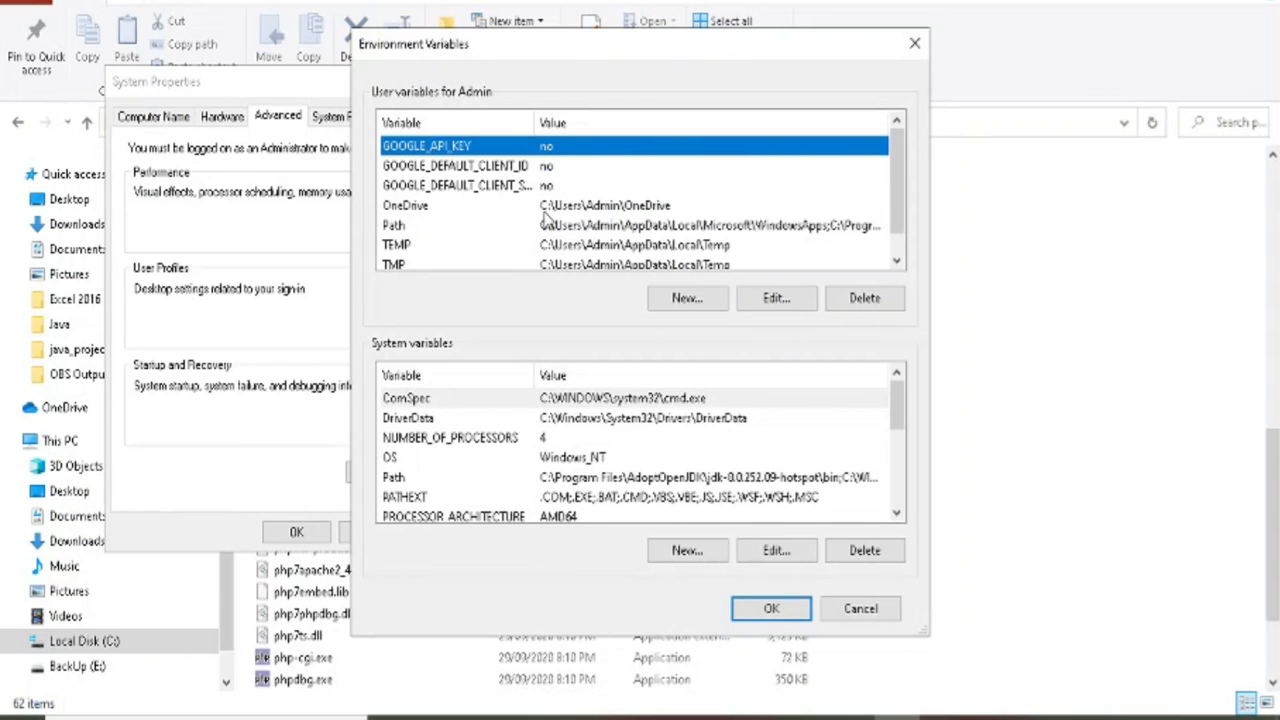
- Add C:\xampp\php as a new entry in the user Path variable, accept all dialogs and return to the Composer download page in Chrome
click(576, 230)
click(778, 298)
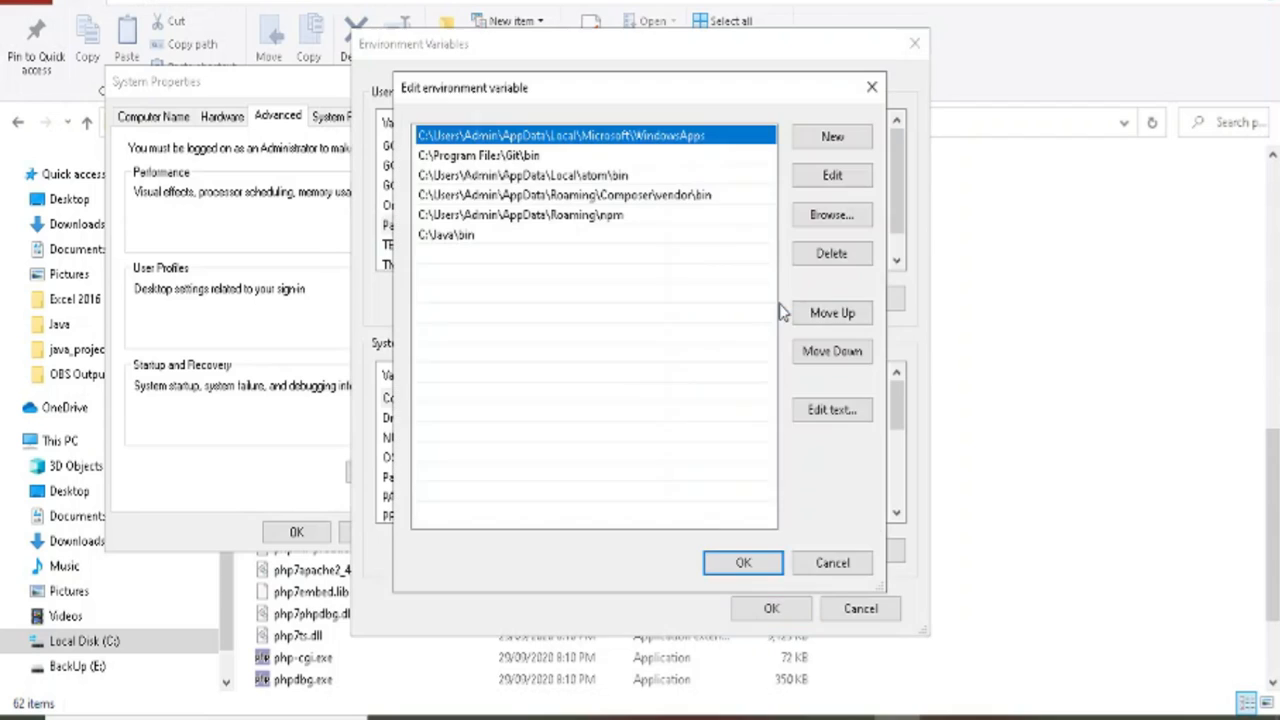
click(616, 262)
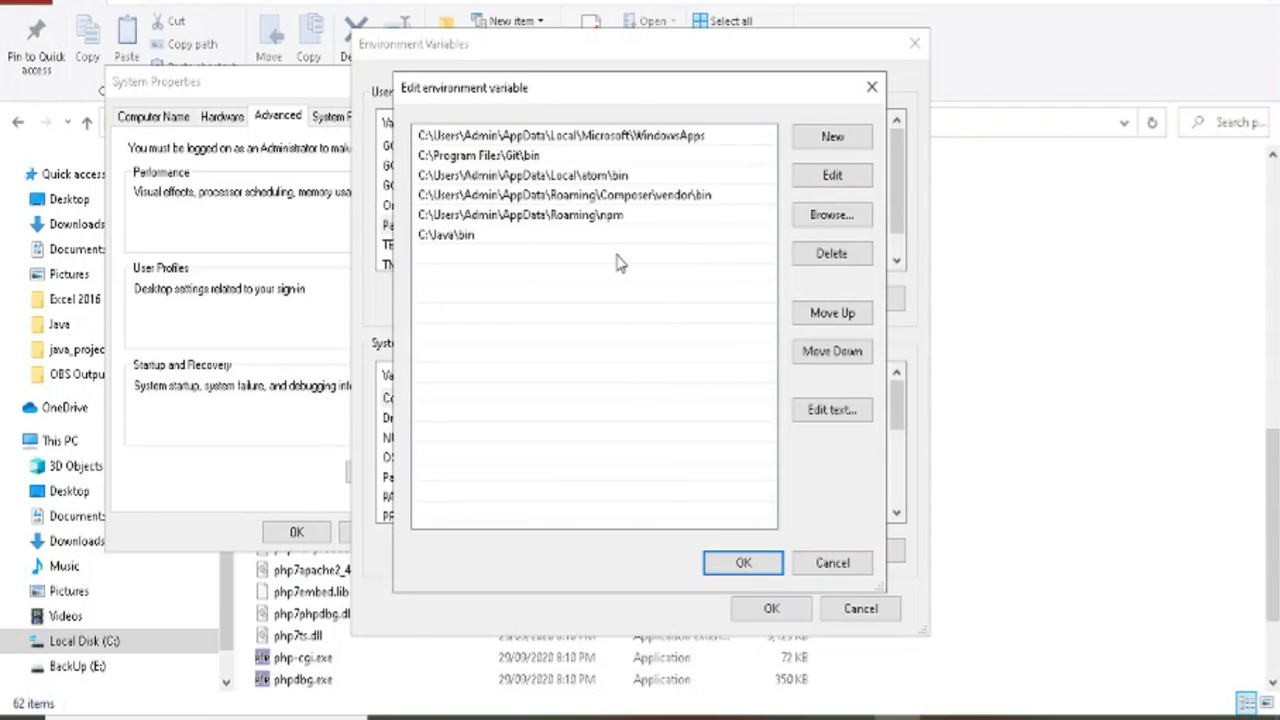
double_click(617, 262)
key(ctrl+v)
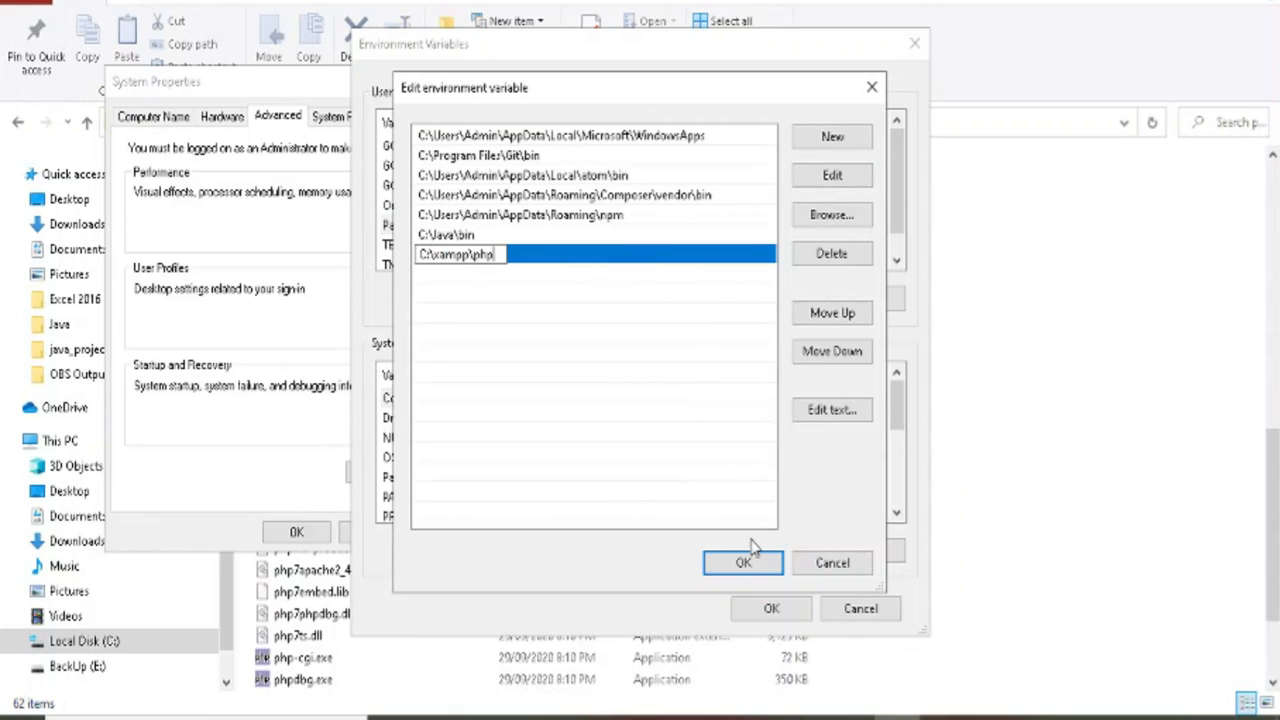
click(668, 362)
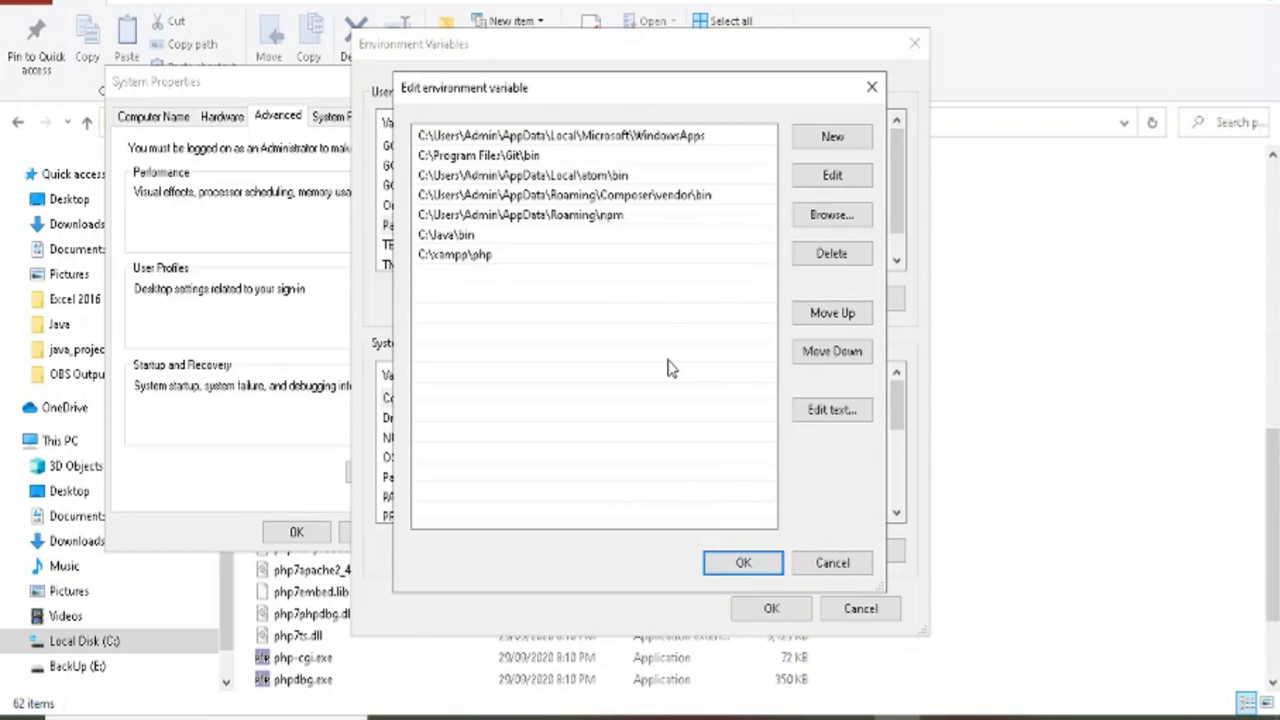
click(740, 560)
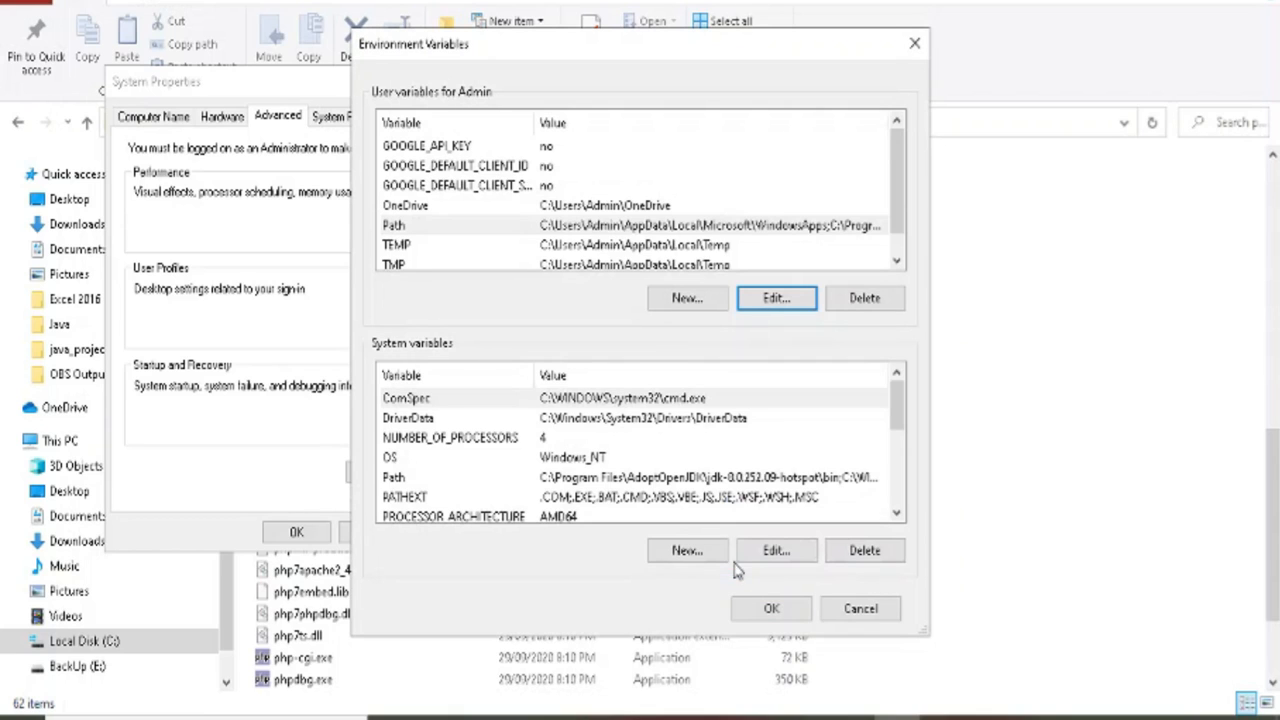
click(772, 609)
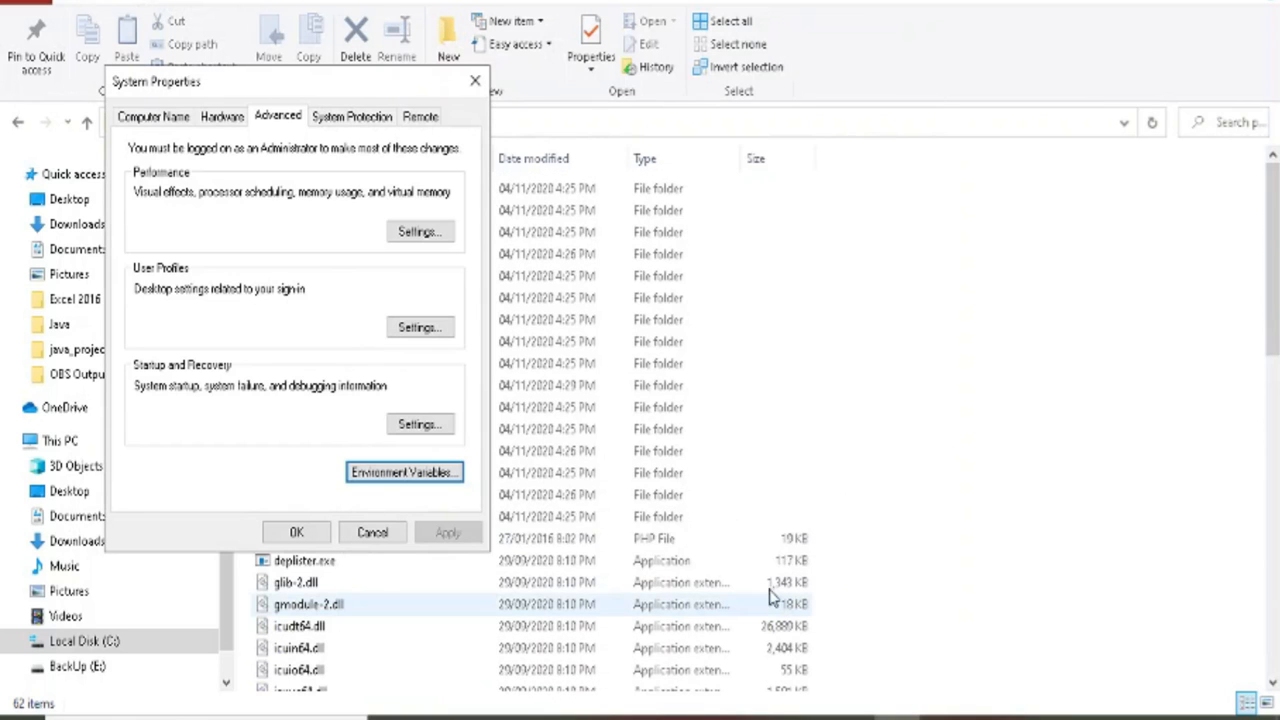
click(298, 533)
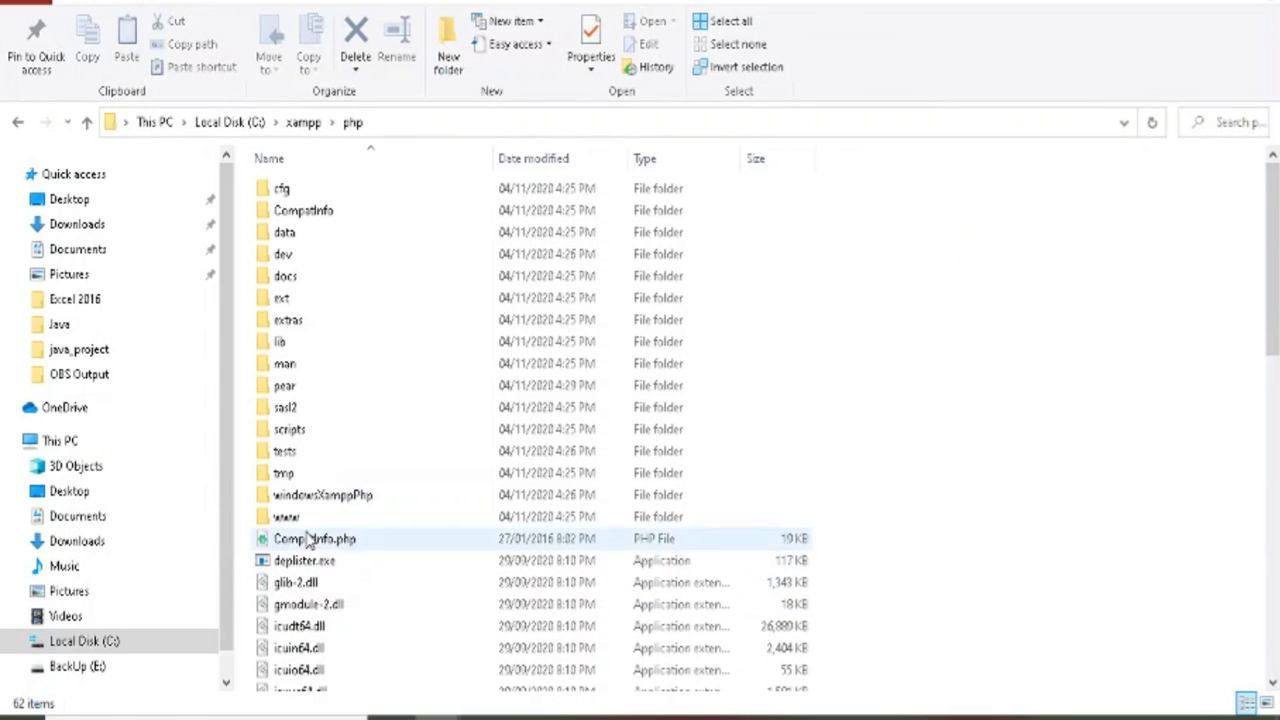
click(576, 717)
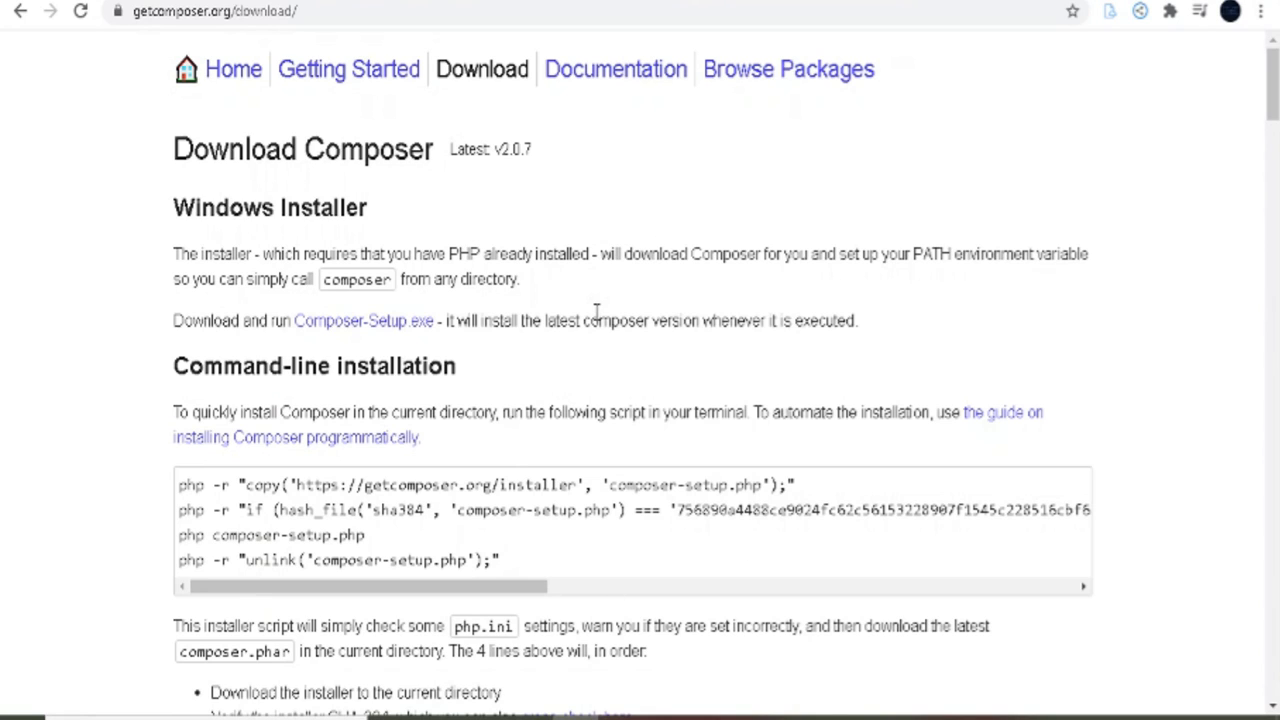
- Download Composer-Setup.exe from the Composer page into the Downloads folder and show the file in File Explorer
click(401, 333)
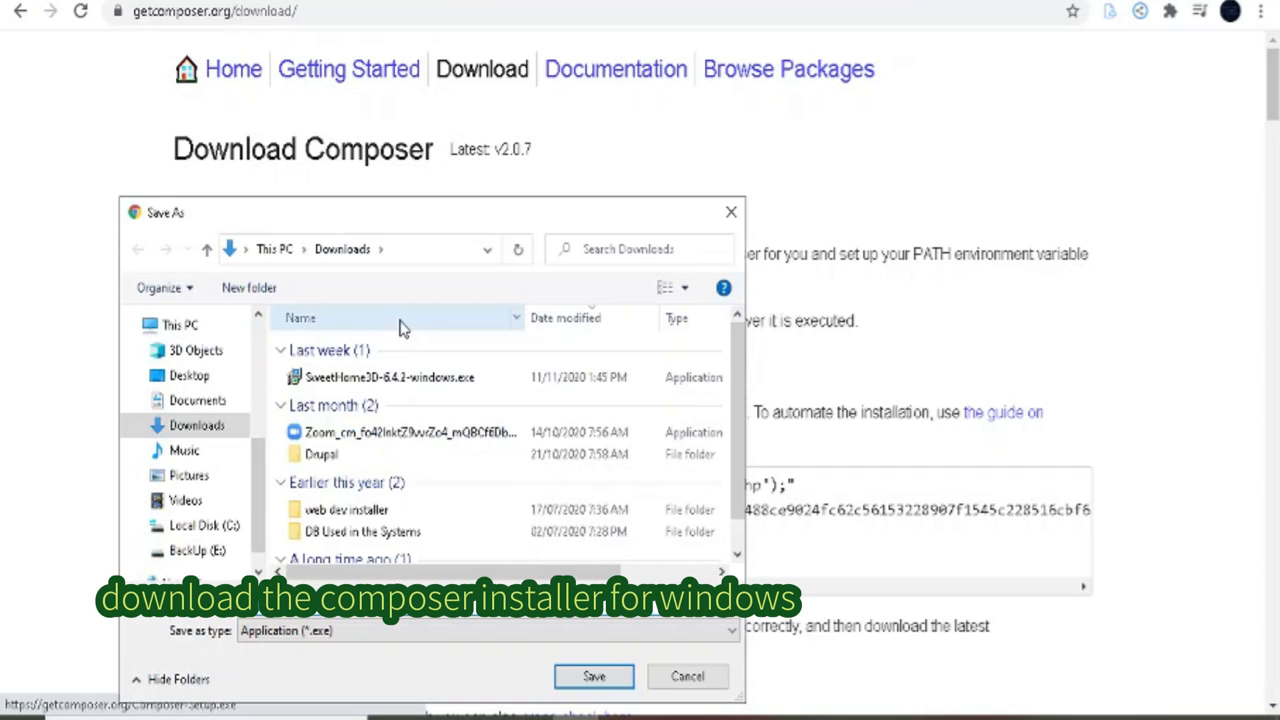
click(594, 678)
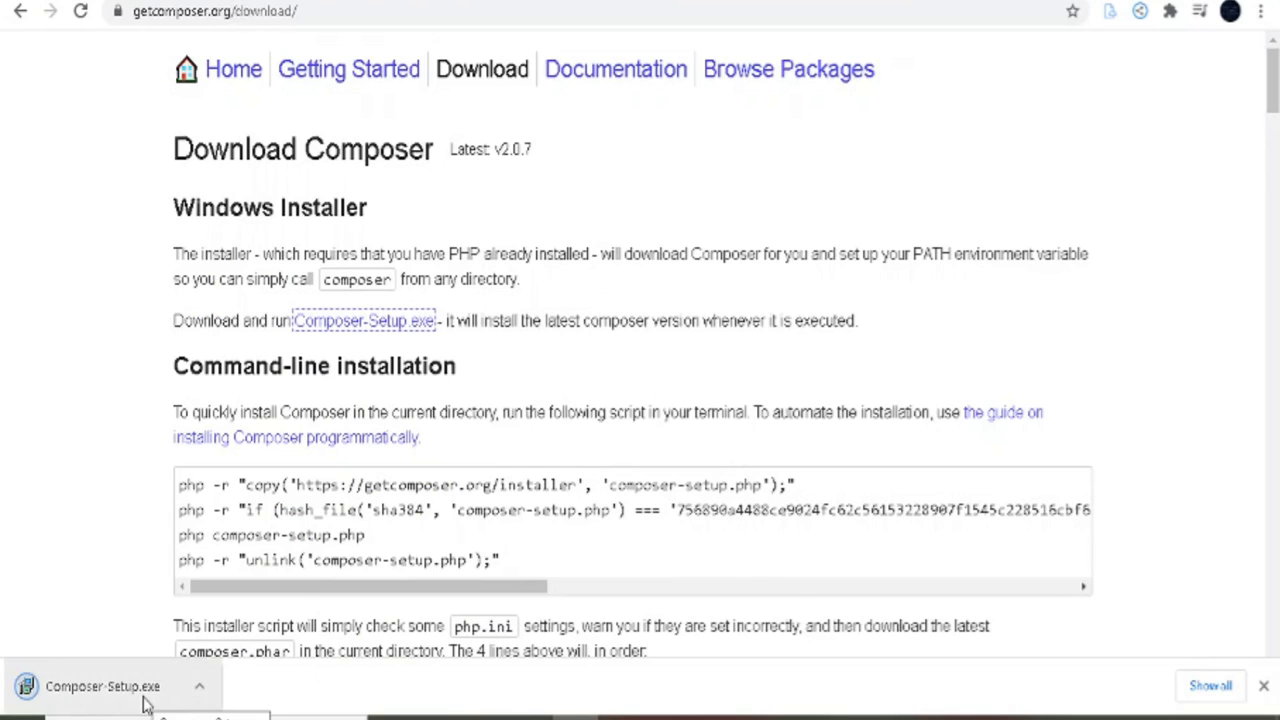
click(199, 686)
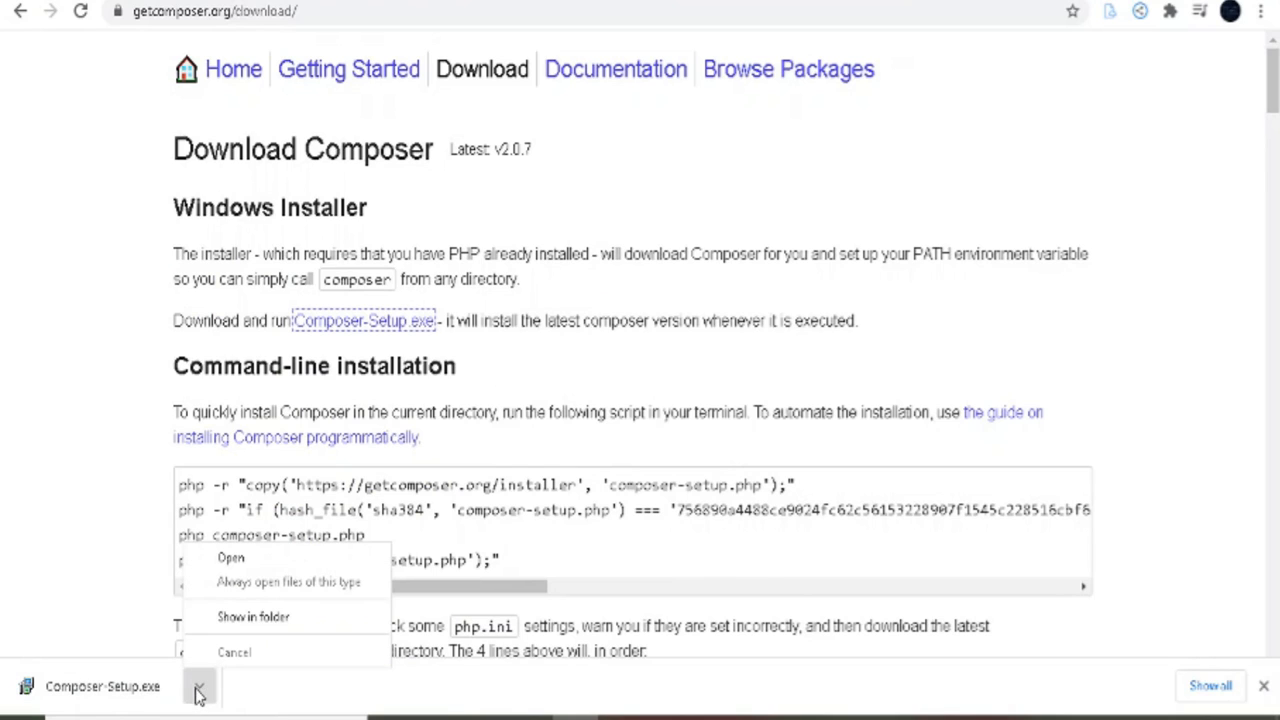
click(243, 618)
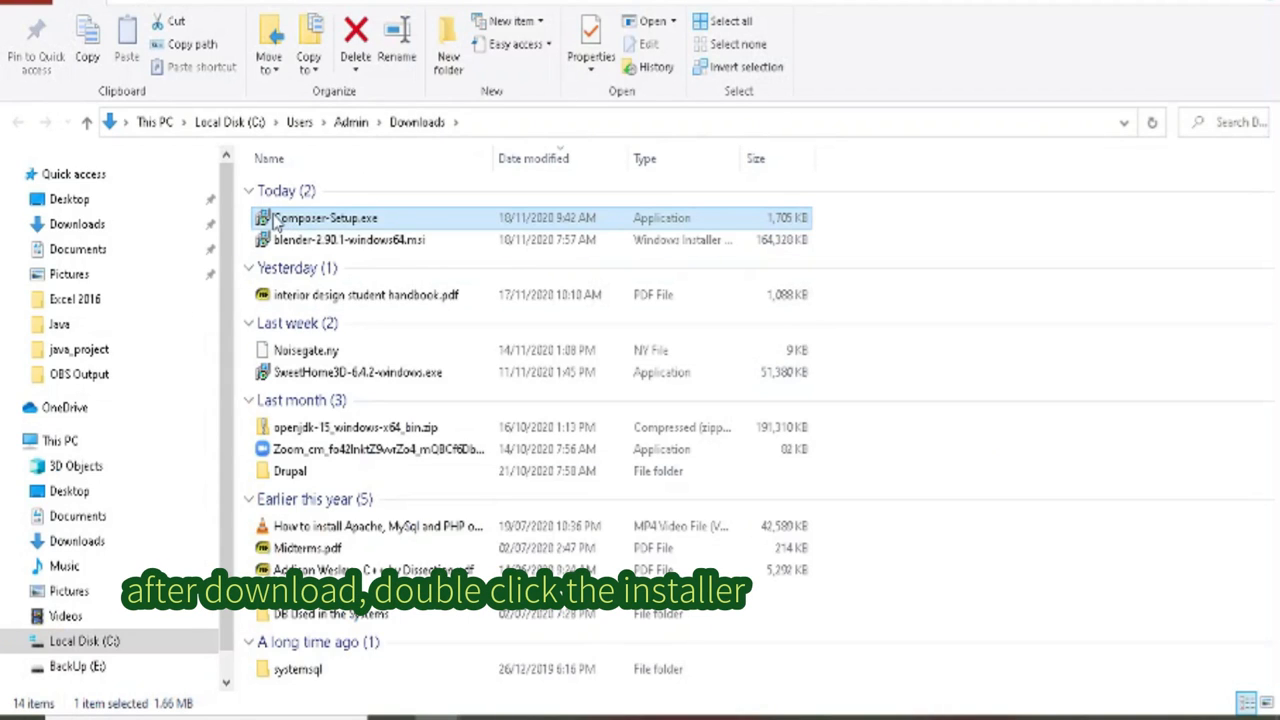
- Run Composer-Setup.exe and install Composer for all users without developer mode, using C:\xampp\php\php.exe and no proxy, and finish the setup
double_click(278, 220)
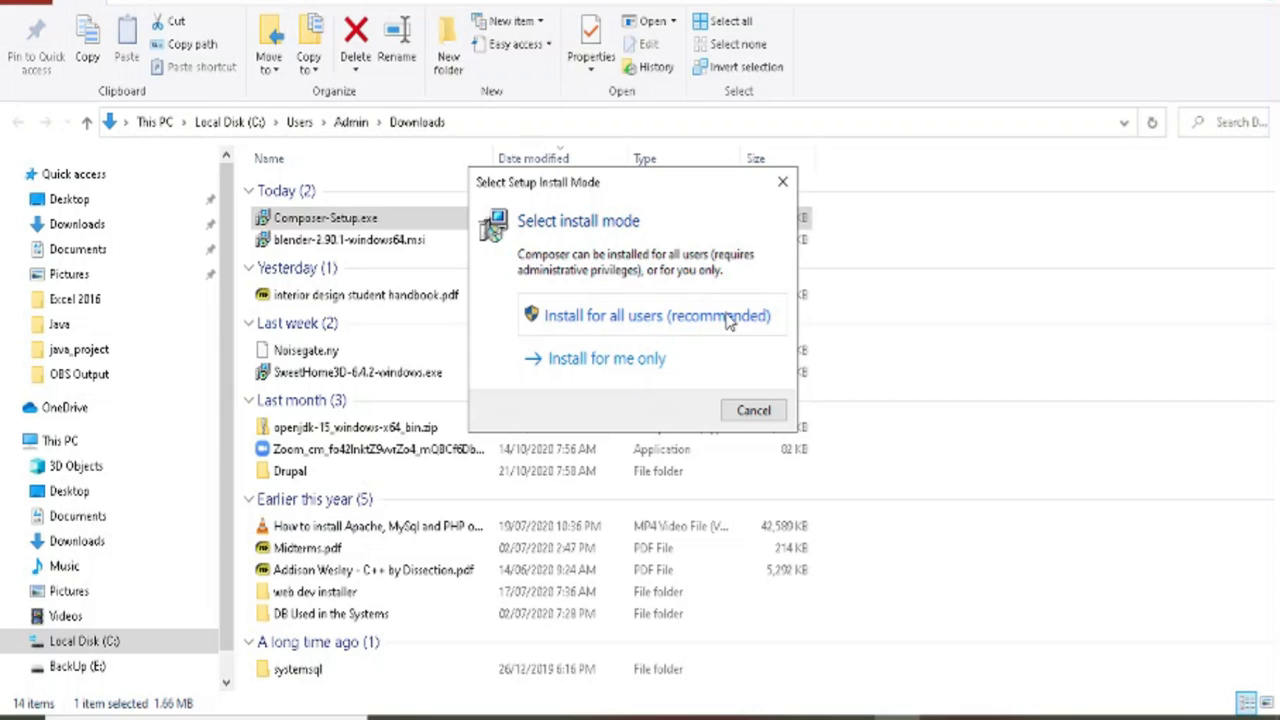
click(728, 318)
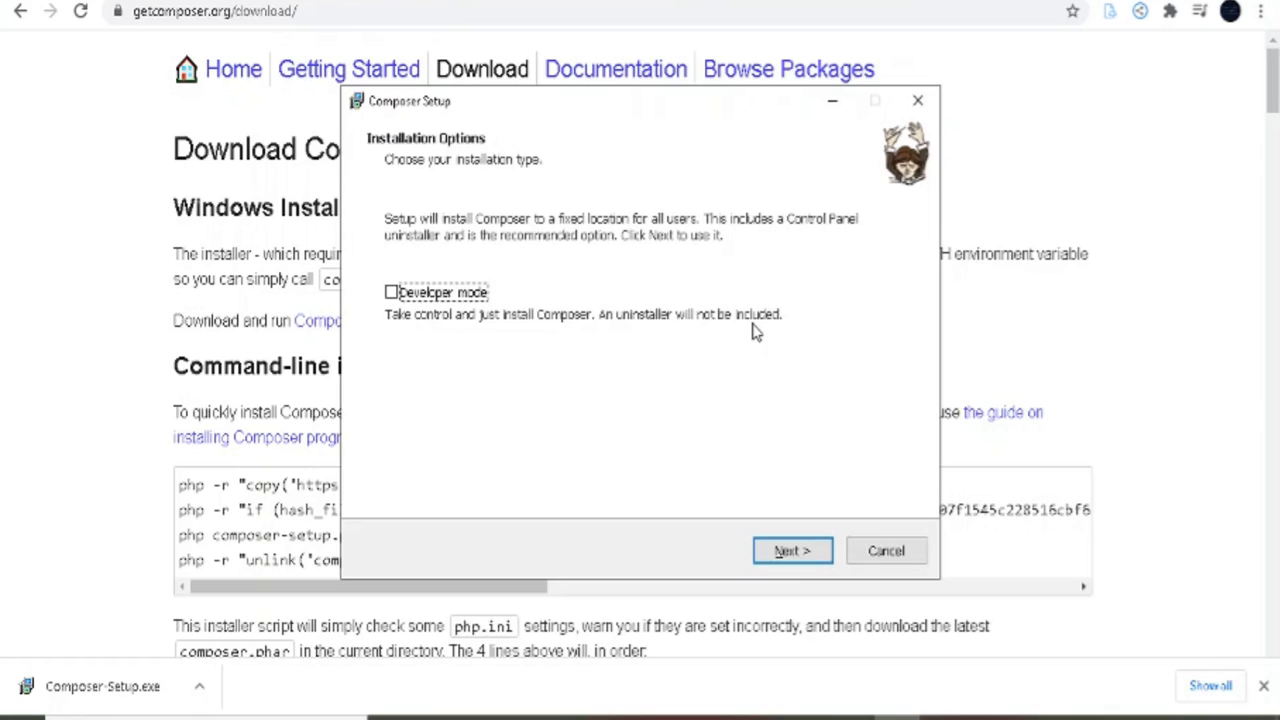
click(790, 552)
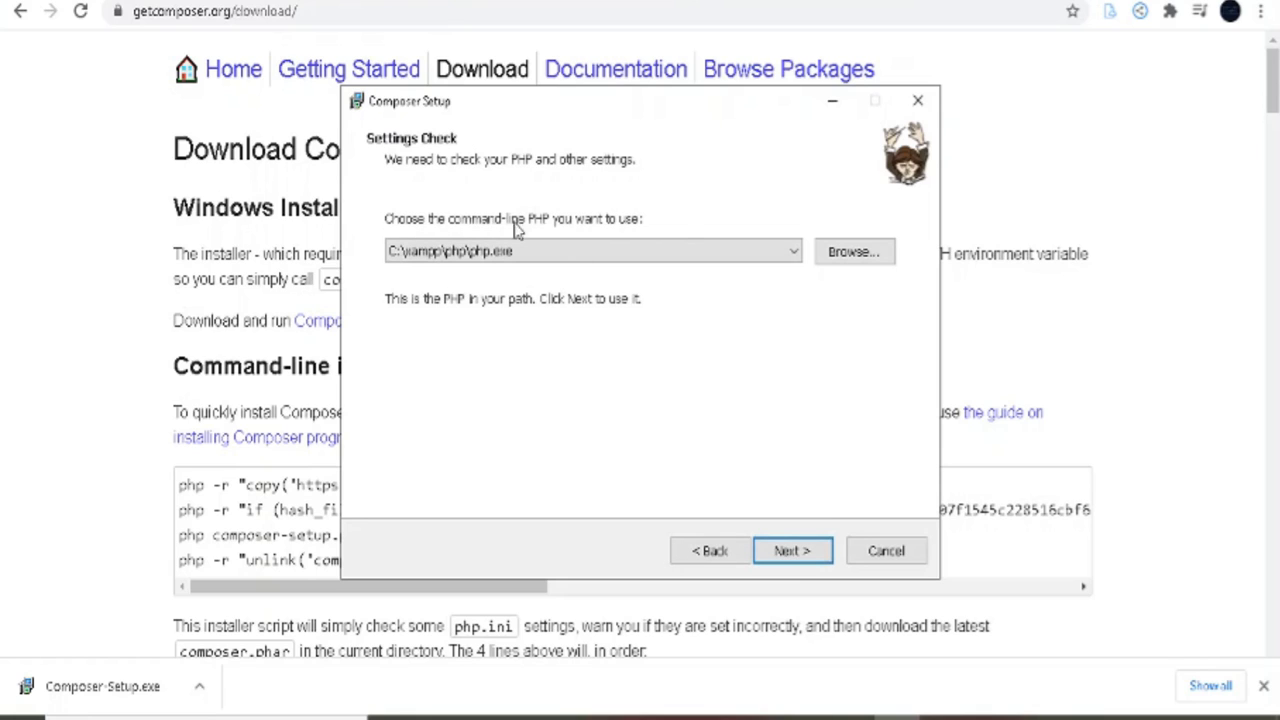
click(791, 553)
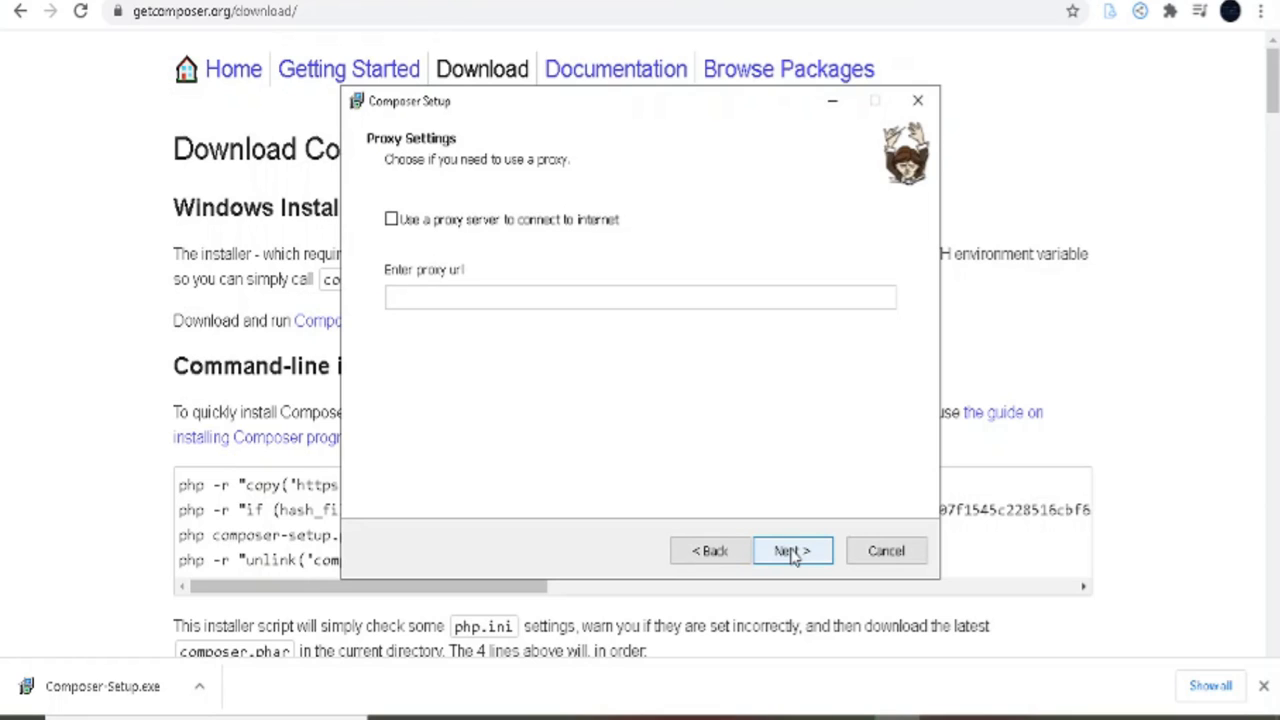
click(795, 558)
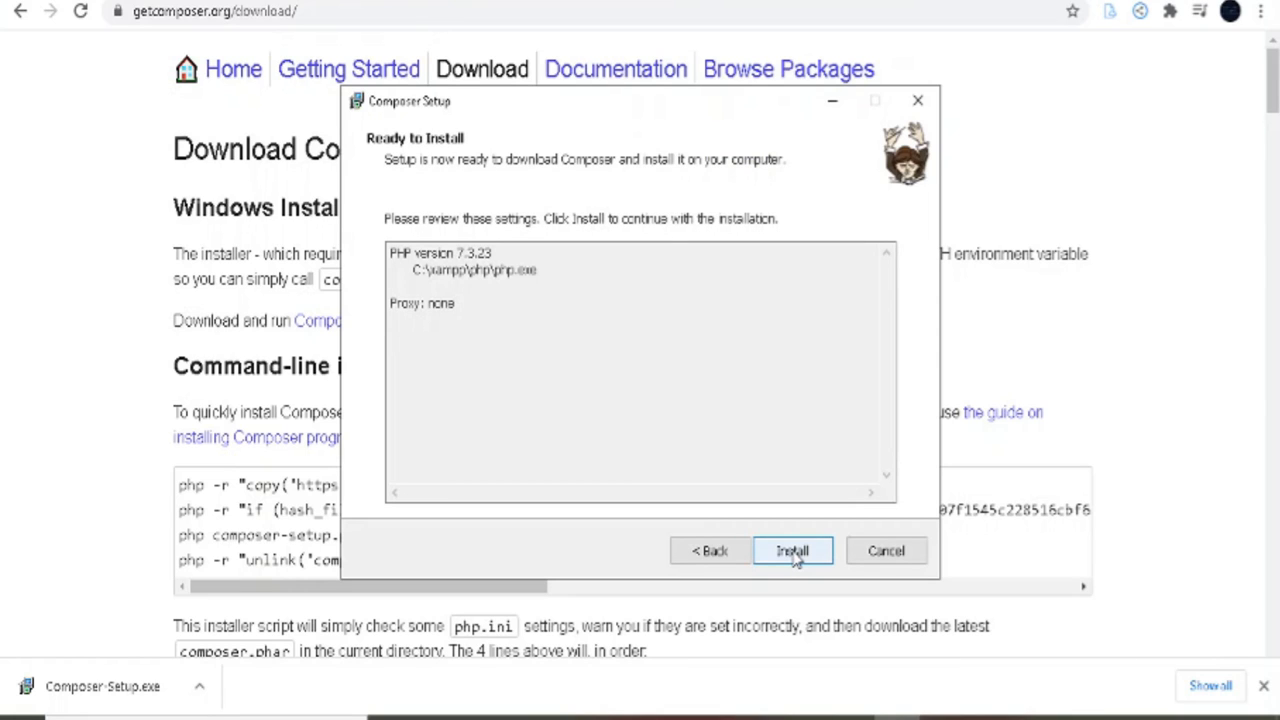
click(795, 558)
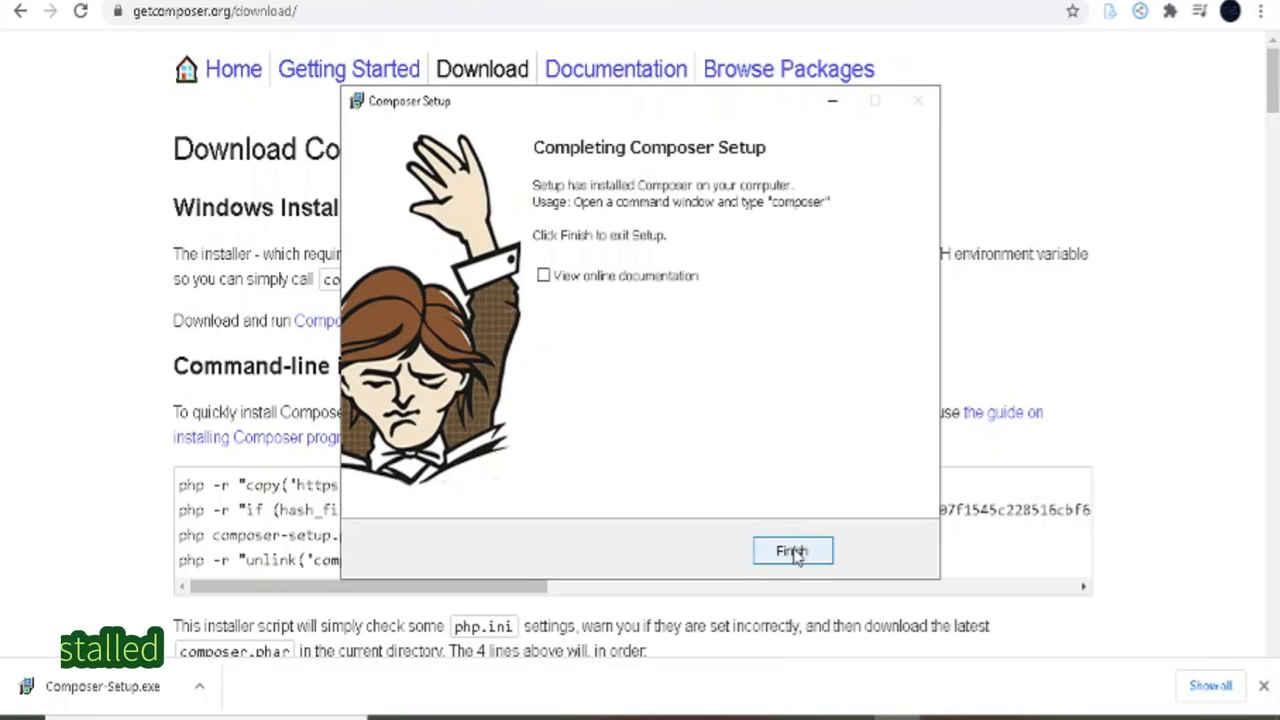
click(790, 557)
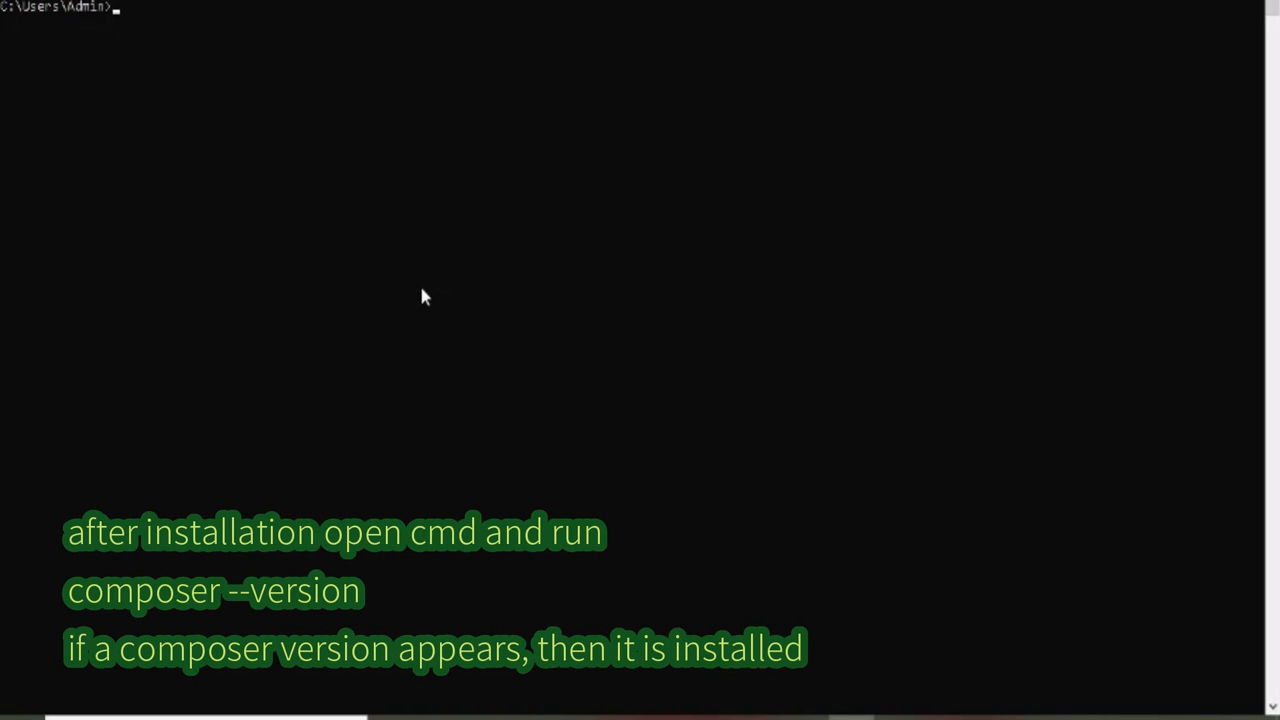
- In Command Prompt, check the Composer version with "composer --version" and try to connect to MySQL with "mysql -u root -h localhost -p"
text(composer --version)
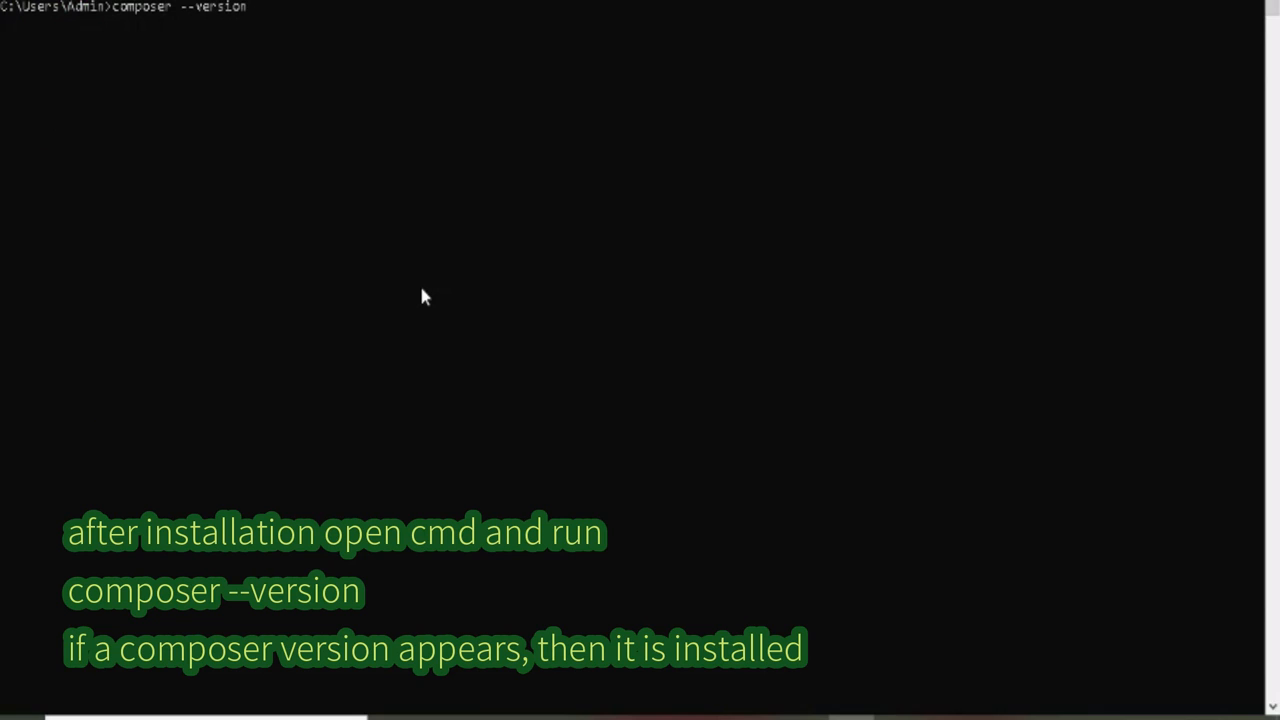
key(Return)
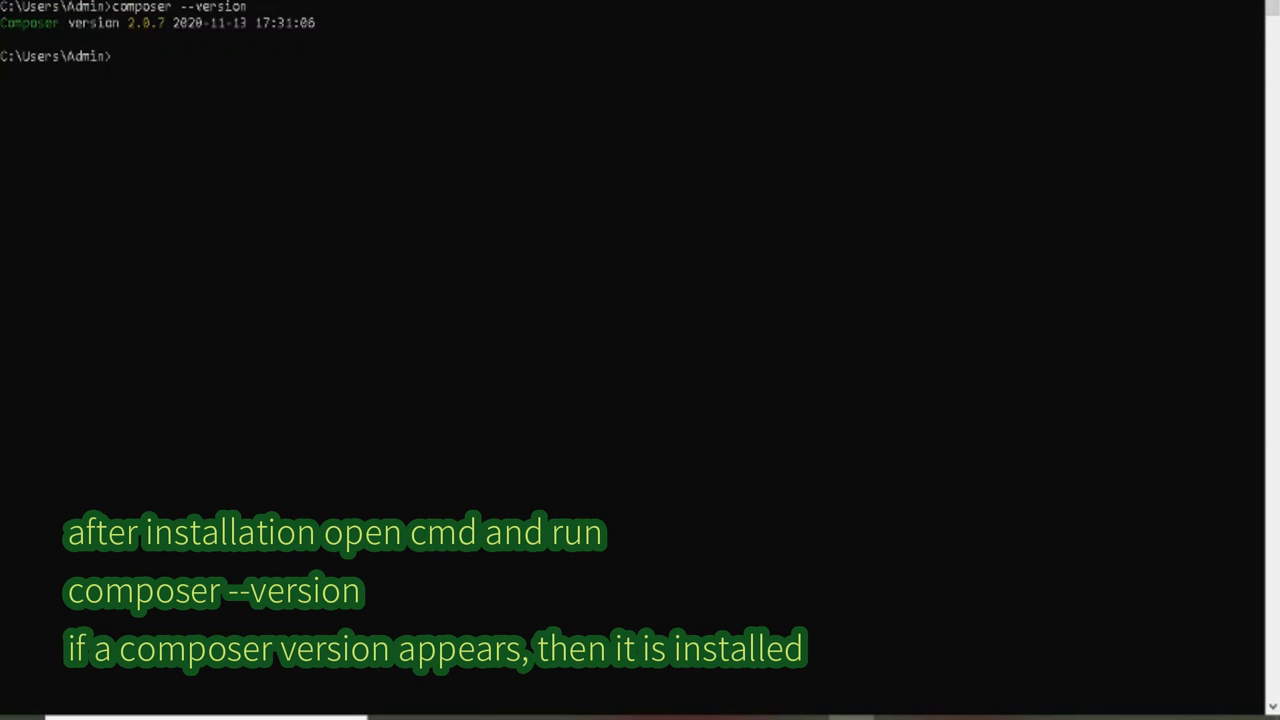
text(mysql)
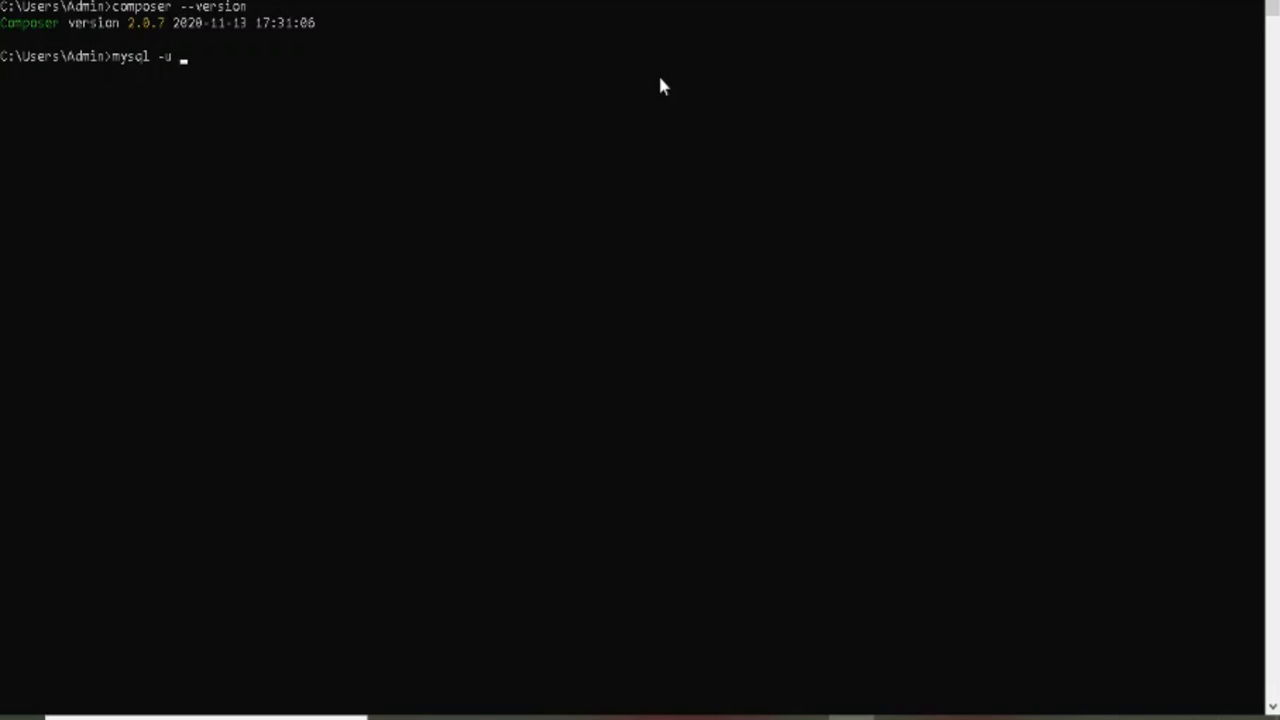
text(-u root -h localhos)
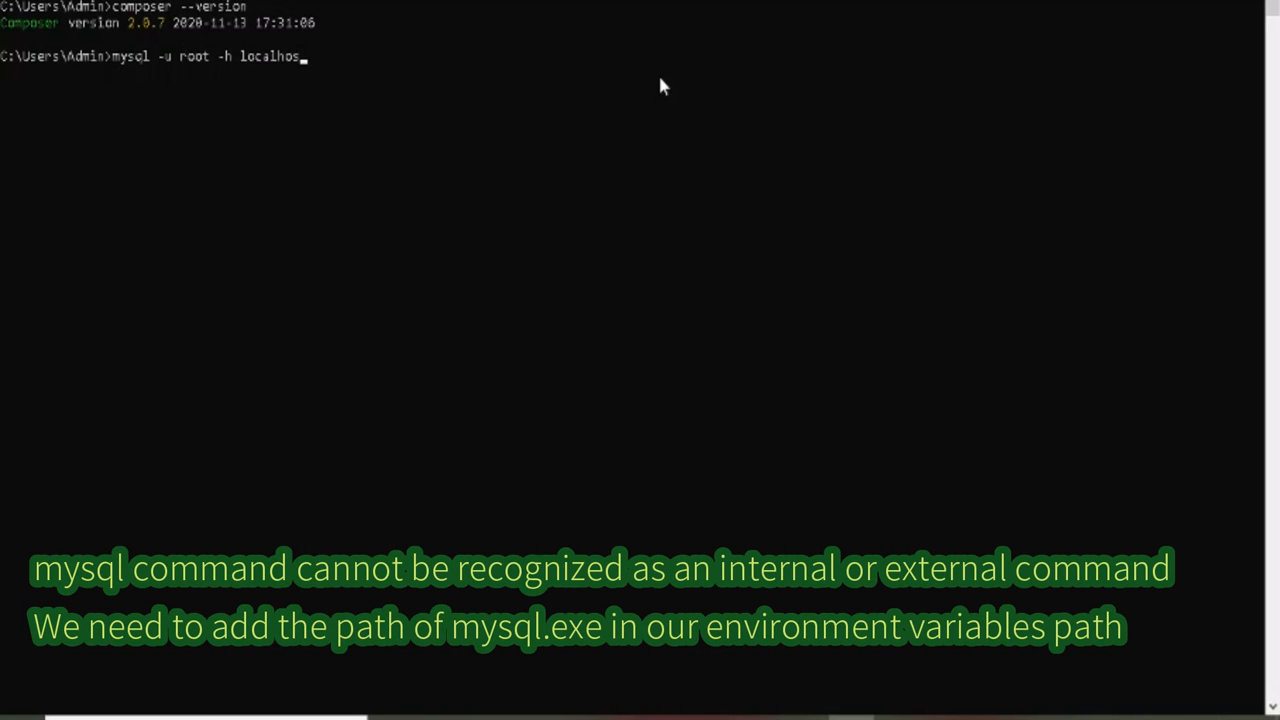
text(t -p)
key(Return)
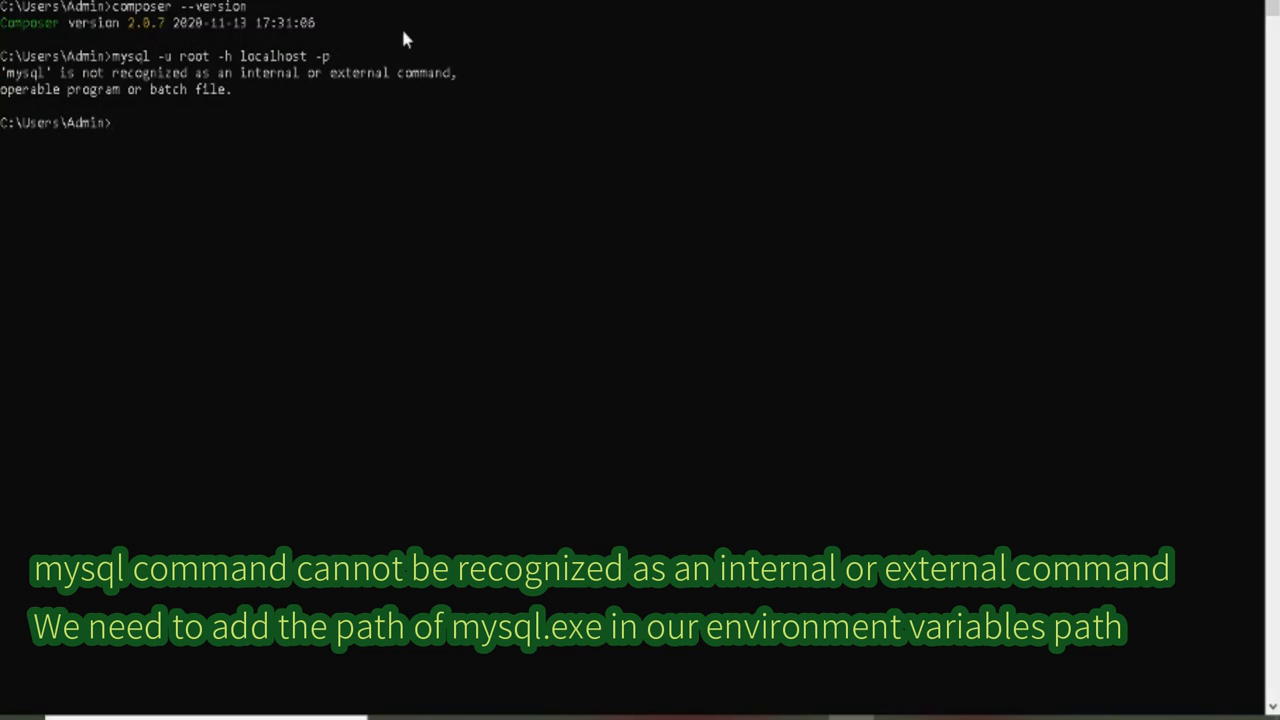
drag(2, 72, 405, 90)
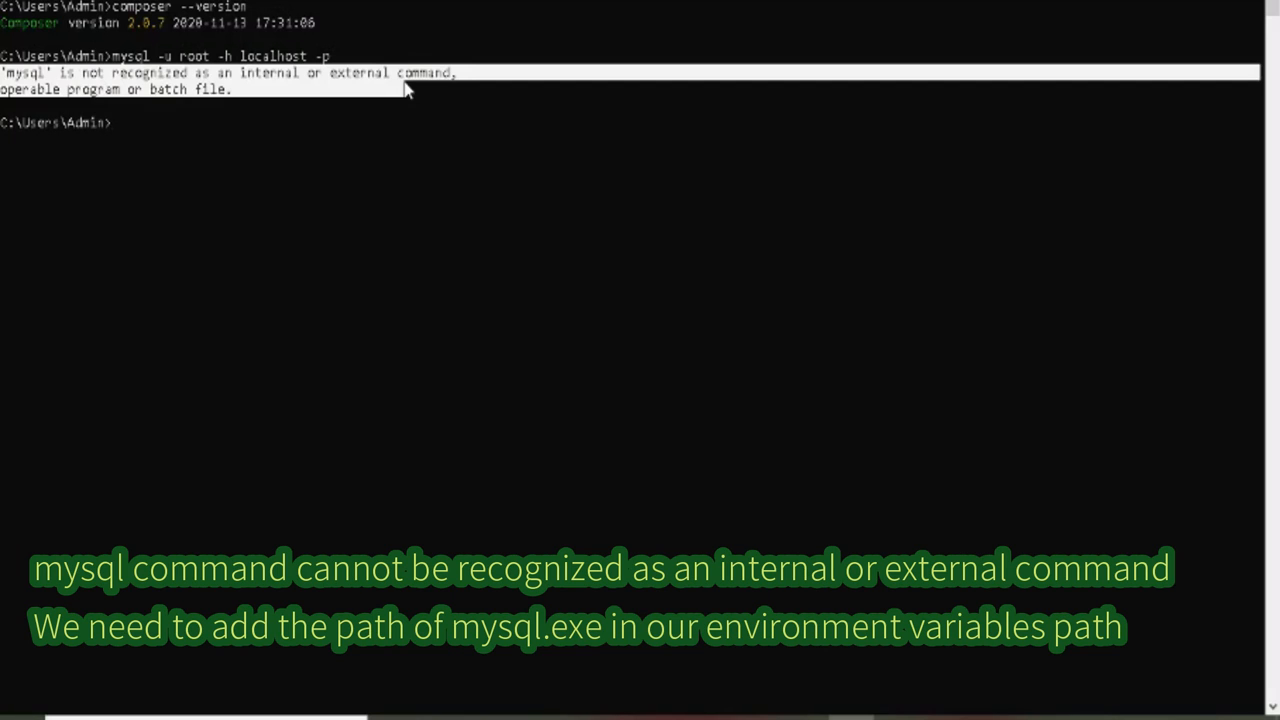
click(391, 110)
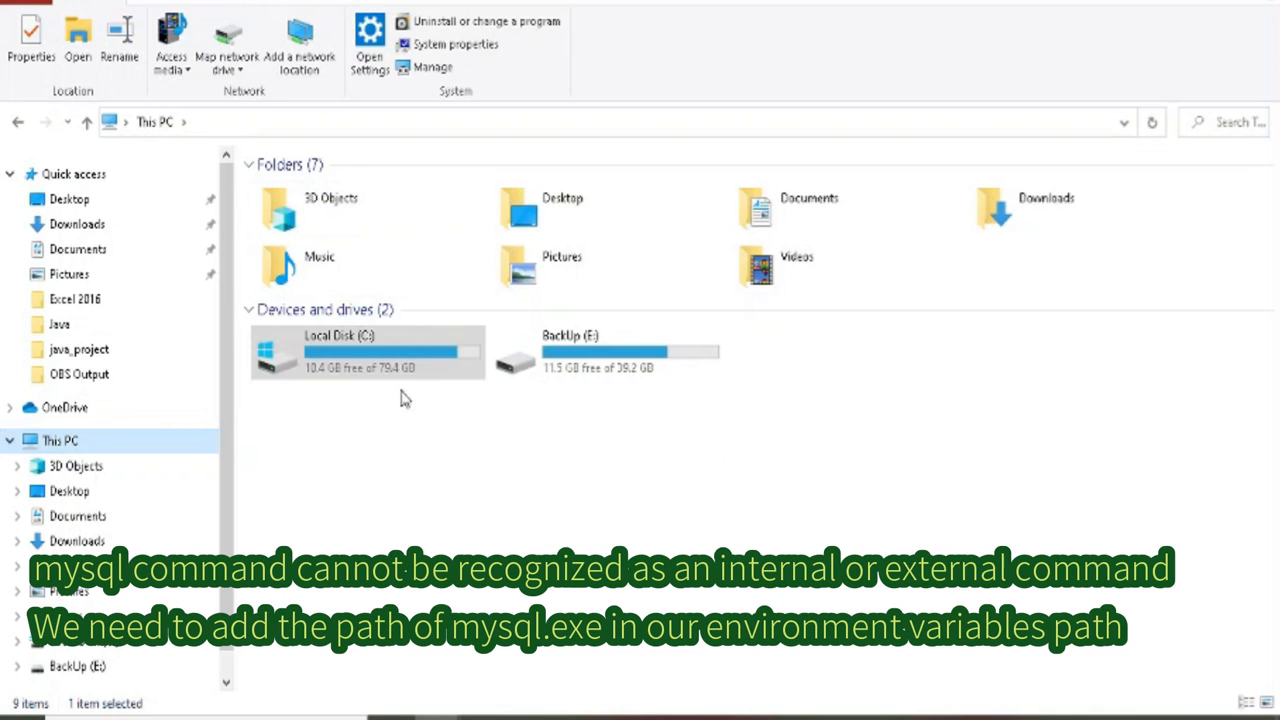
- In File Explorer, browse to xampp\mysql\bin on Local Disk (C:), locate mysql.exe and copy the folder's path
double_click(265, 368)
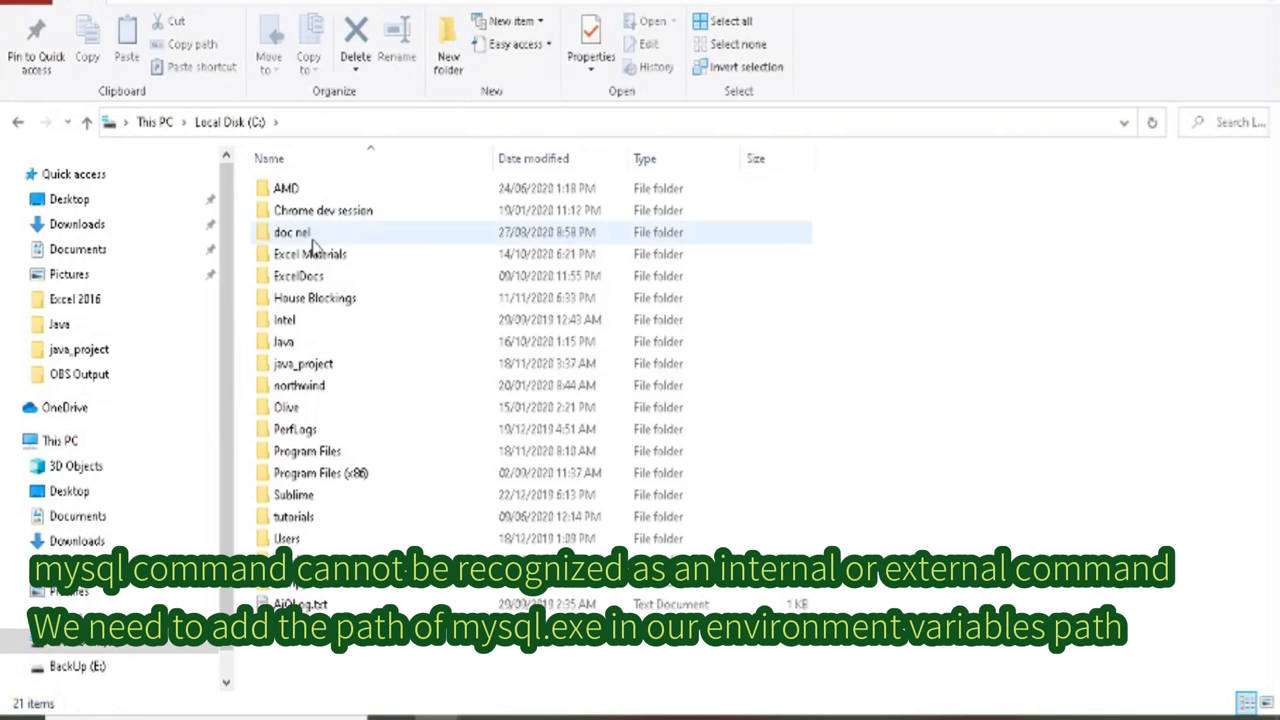
double_click(302, 582)
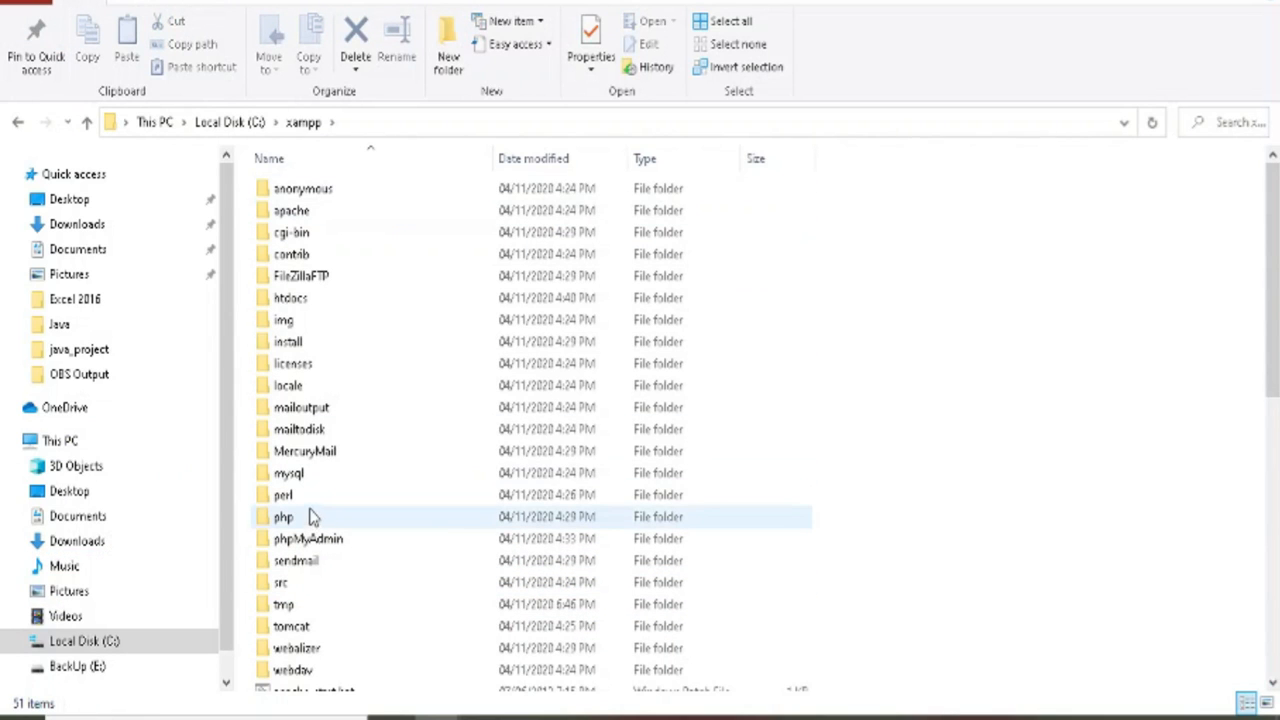
double_click(301, 477)
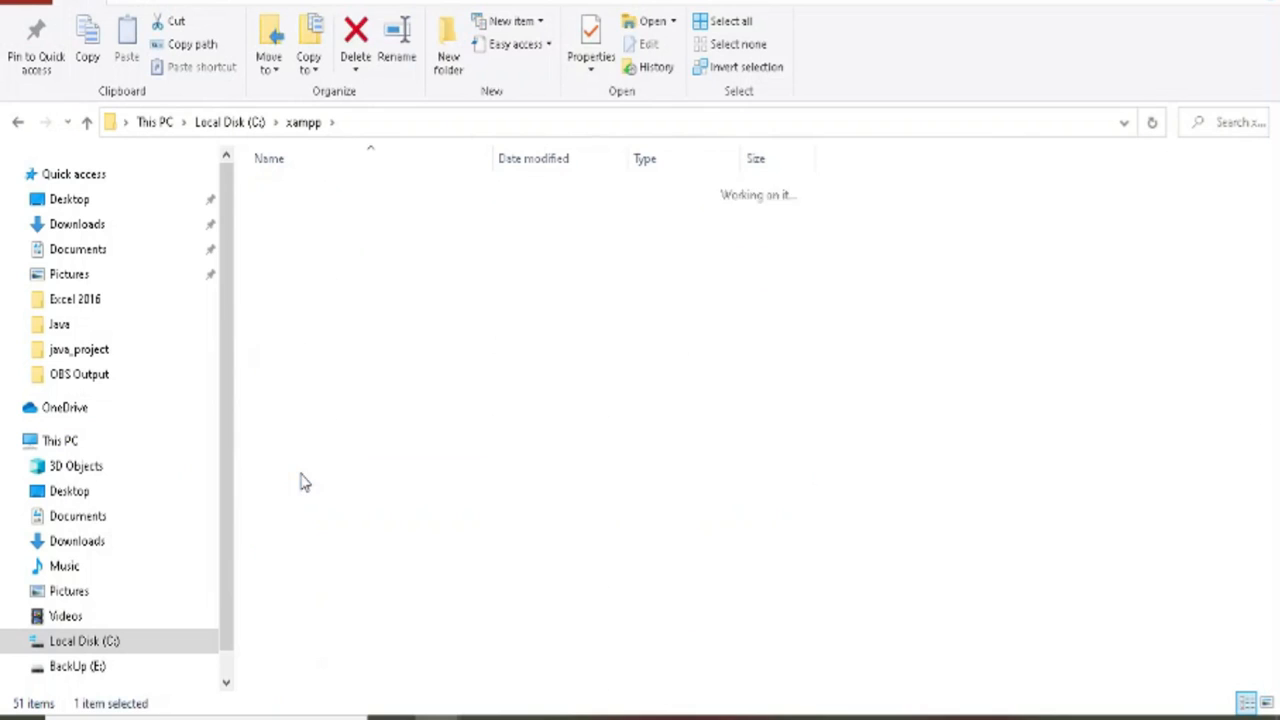
double_click(320, 215)
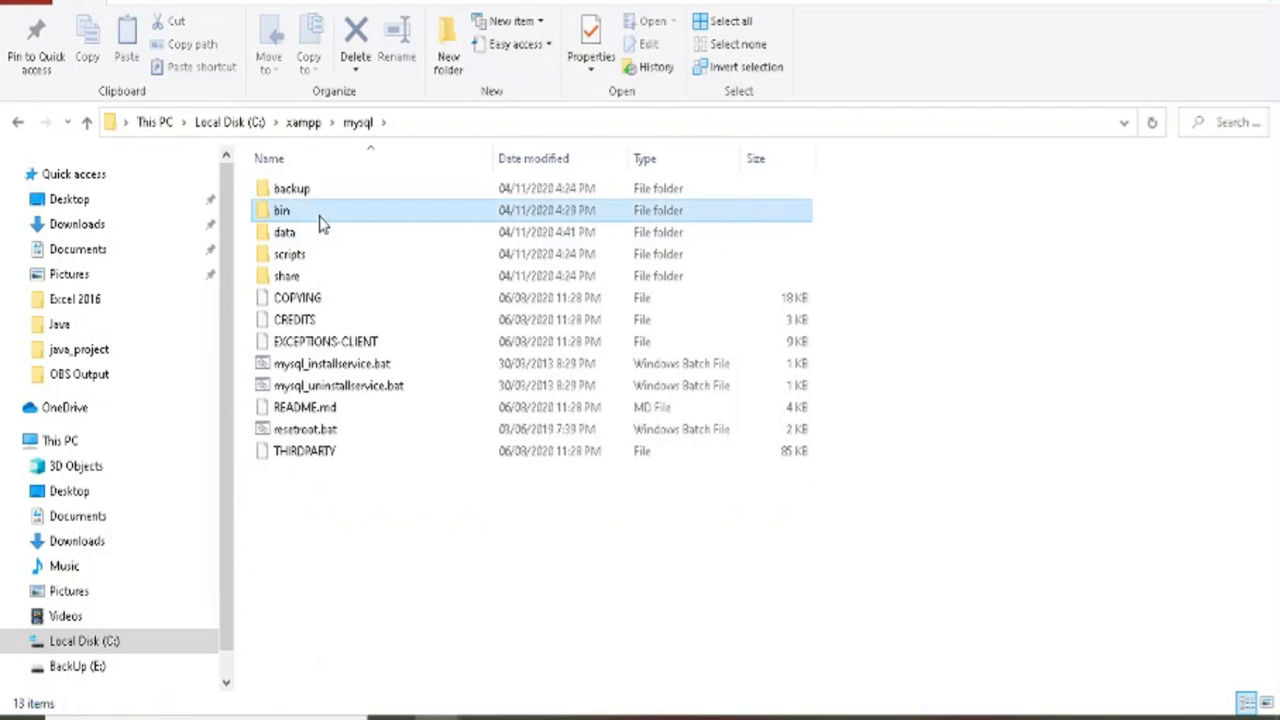
scroll(340, 477, down, 5)
scroll(363, 482, down, 5)
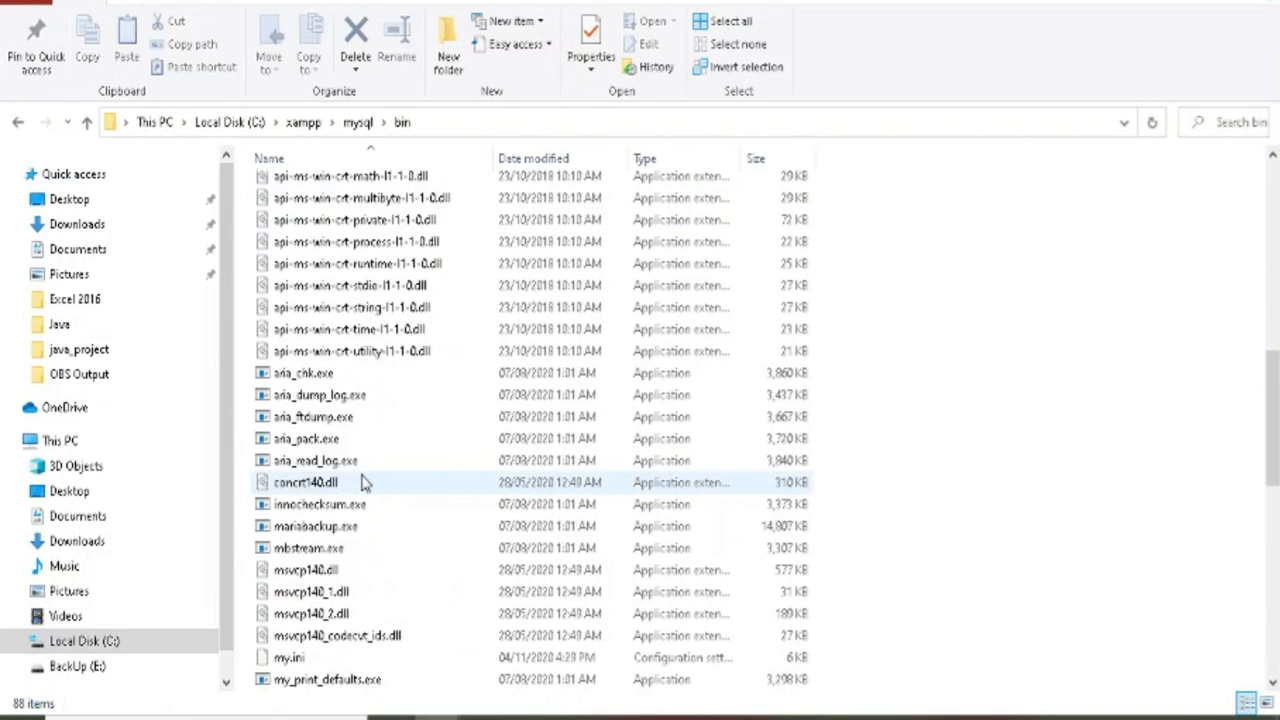
scroll(363, 482, down, 5)
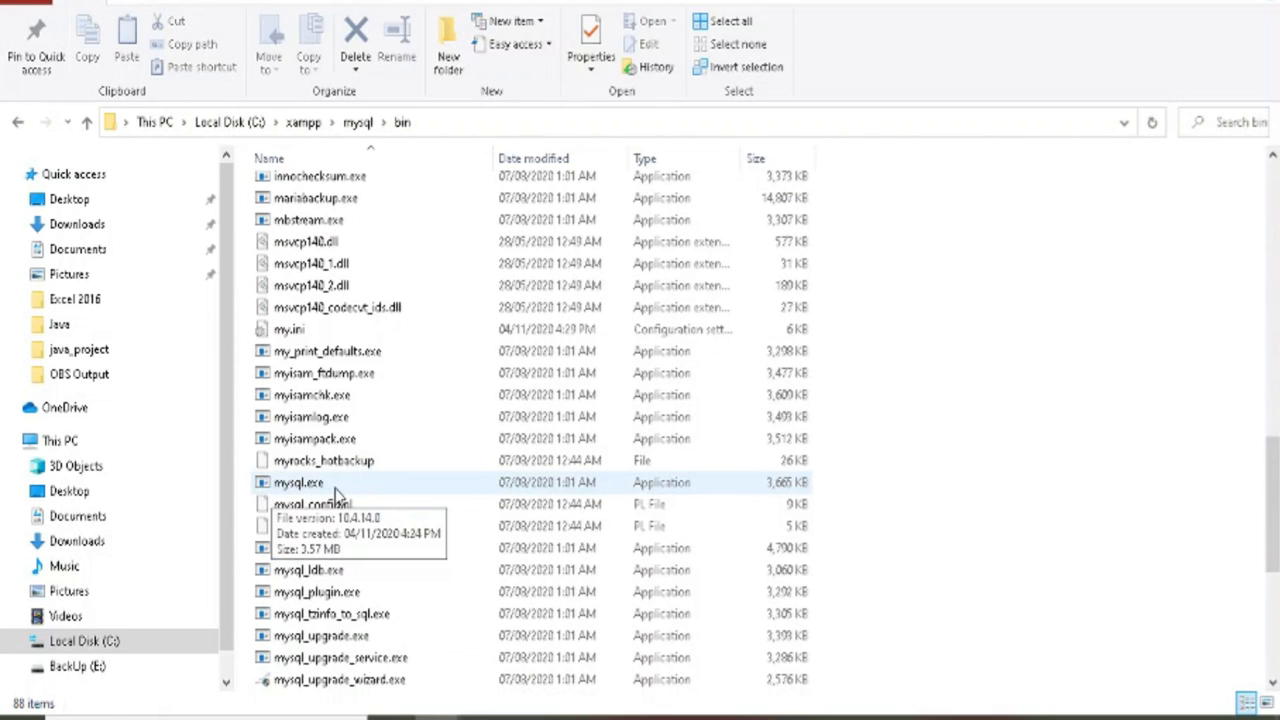
click(365, 490)
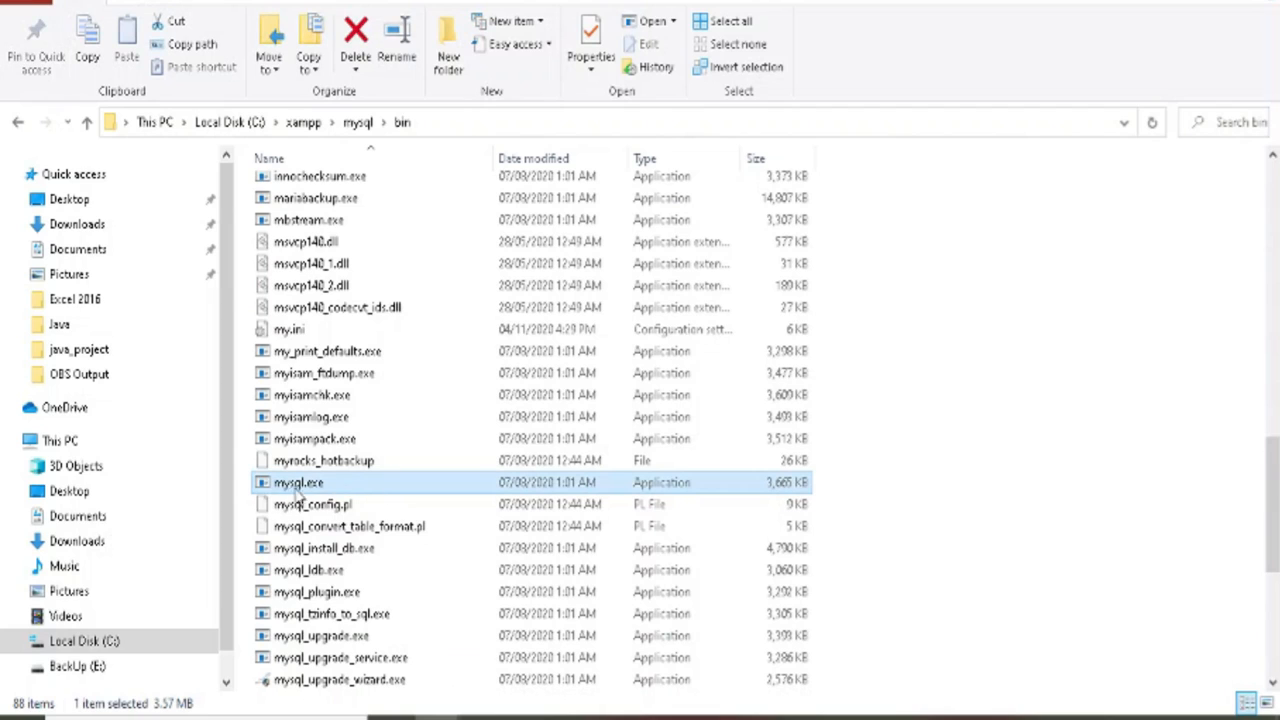
click(452, 121)
key(ctrl+c)
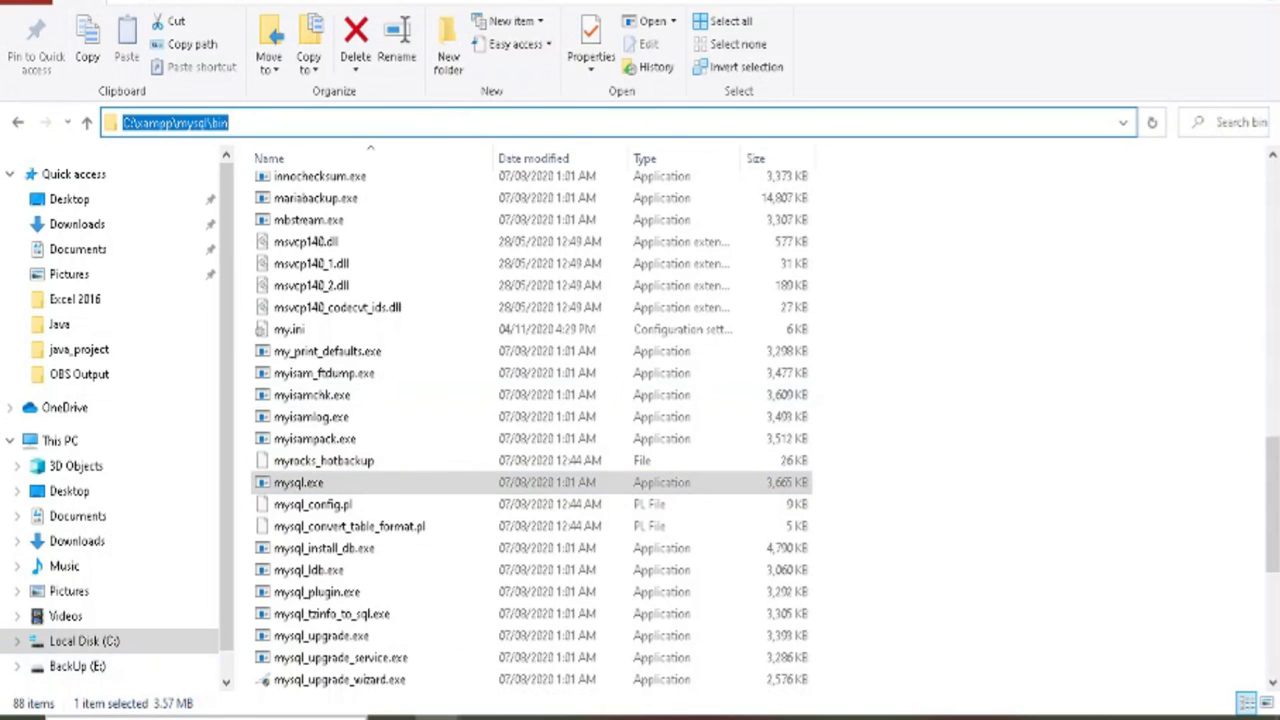
- Search Windows for "environment" and open the Environment Variables dialog through the system environment variables settings
click(172, 718)
text(en)
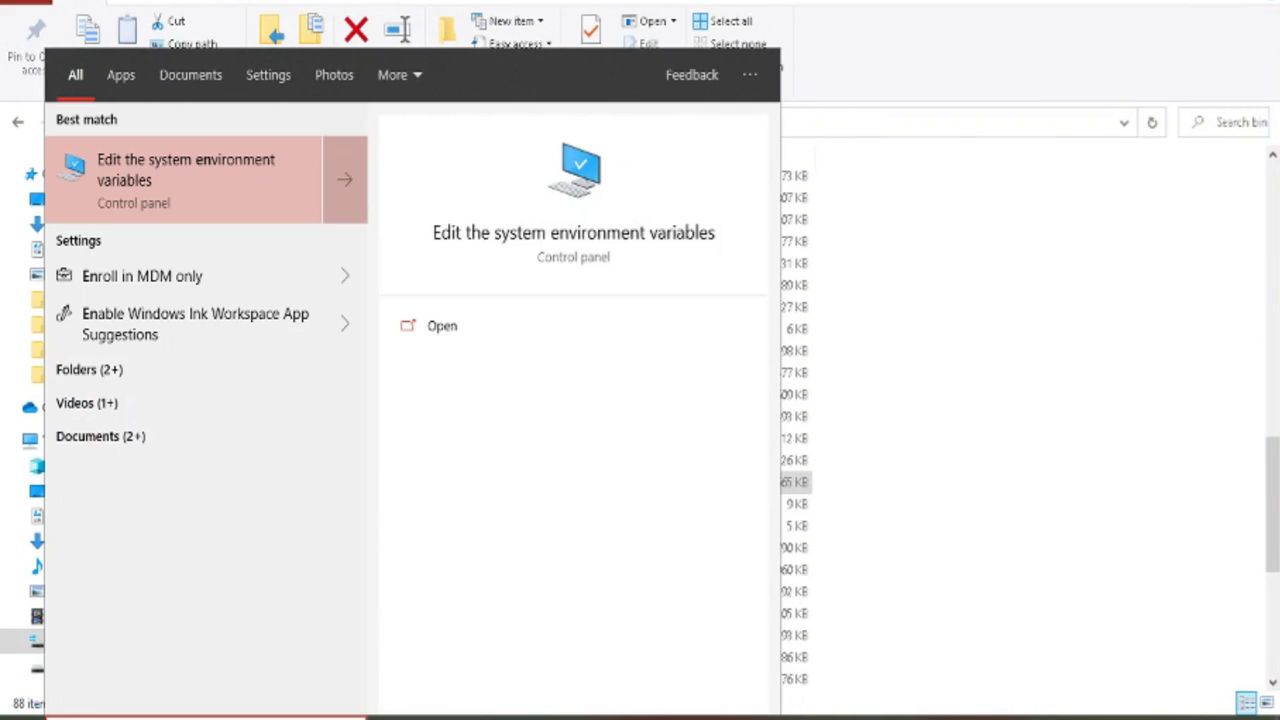
text(vironment)
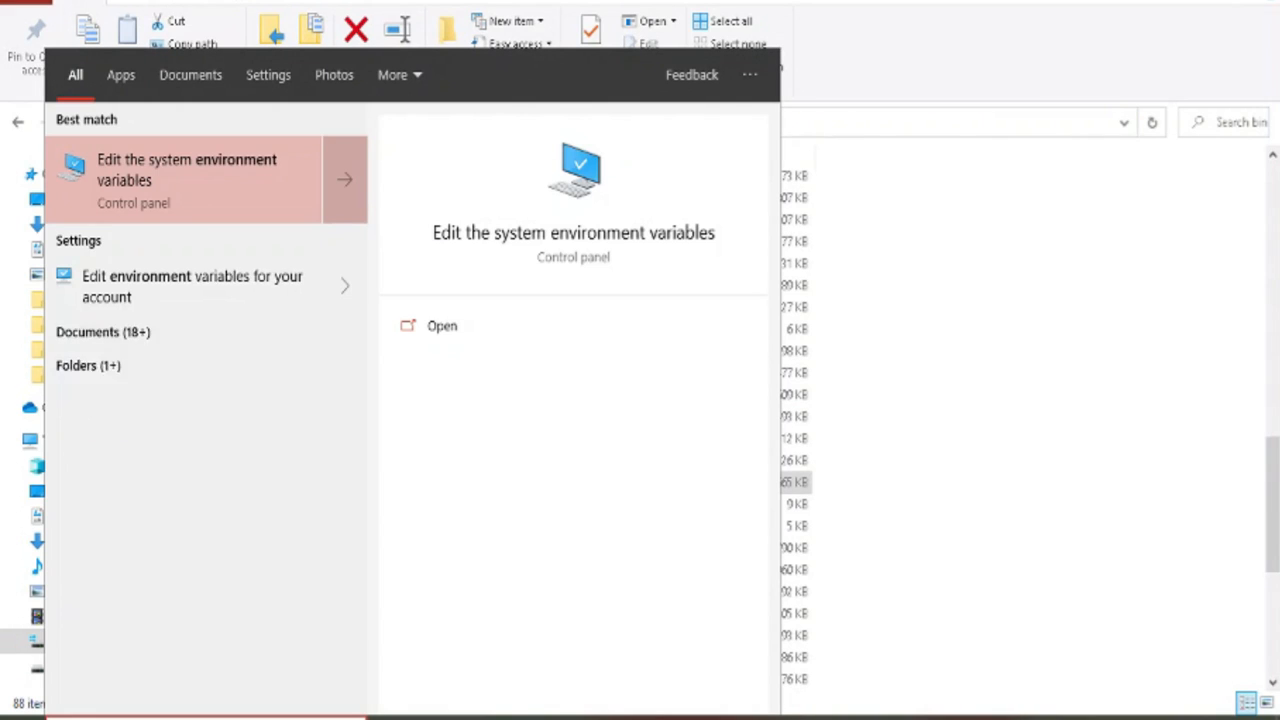
key(Return)
click(425, 445)
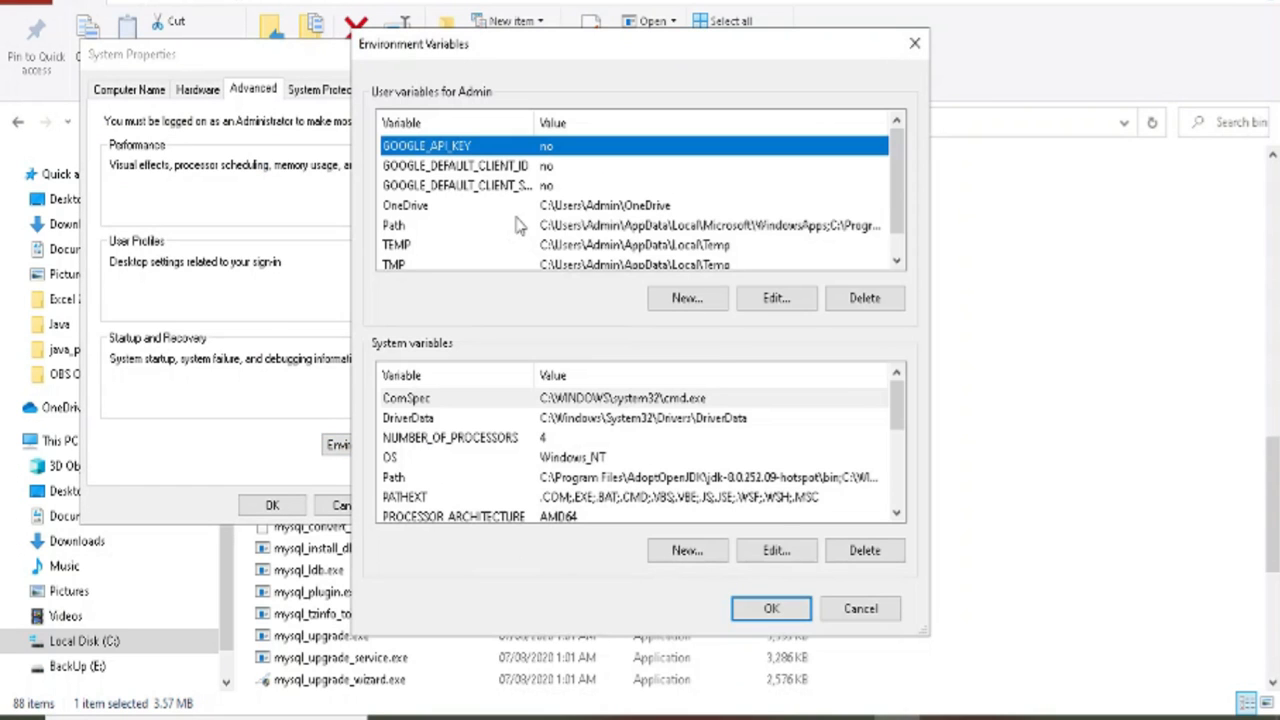
- Add C:\xampp\mysql\bin as a new entry in the user Path variable and accept all open dialogs
click(560, 226)
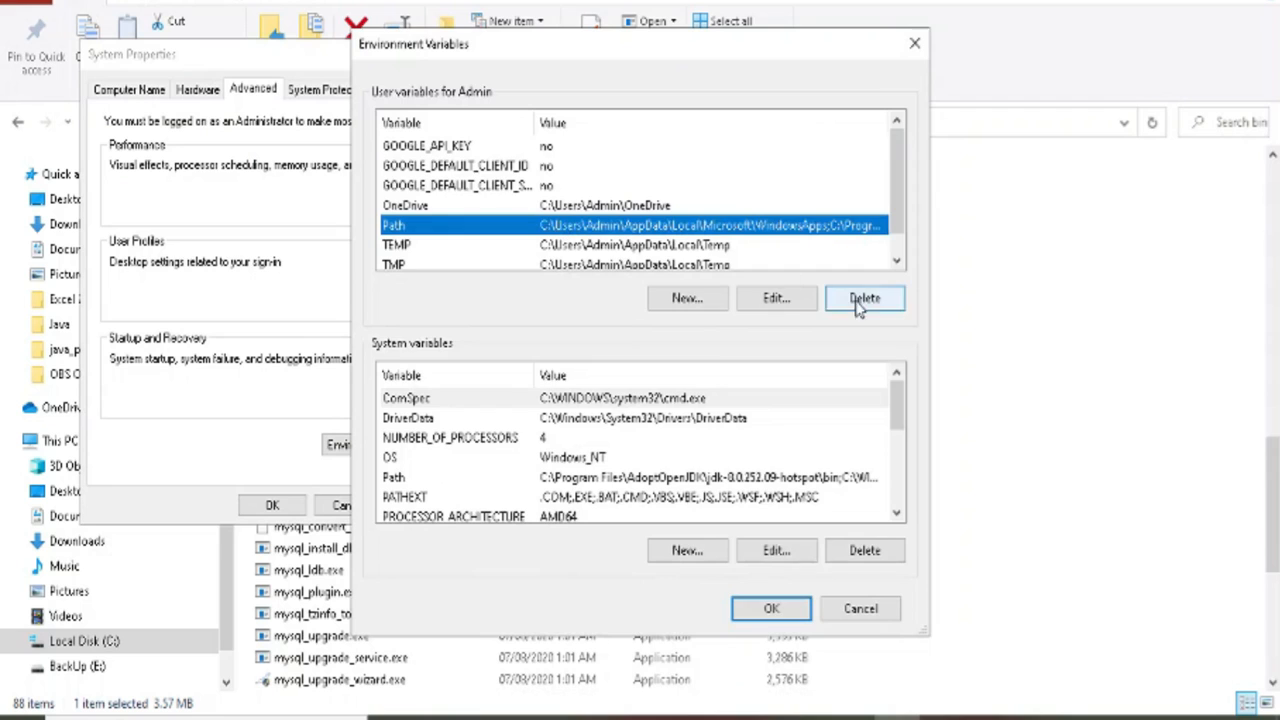
click(780, 298)
double_click(493, 288)
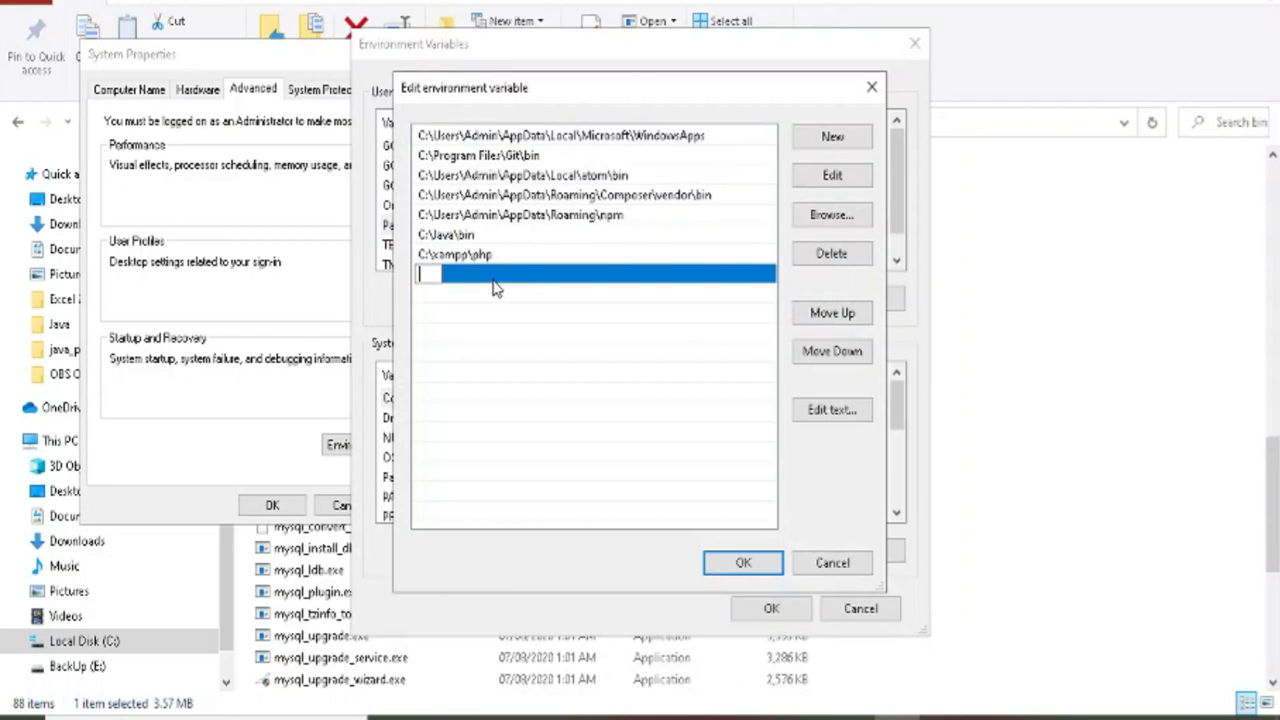
key(ctrl+v)
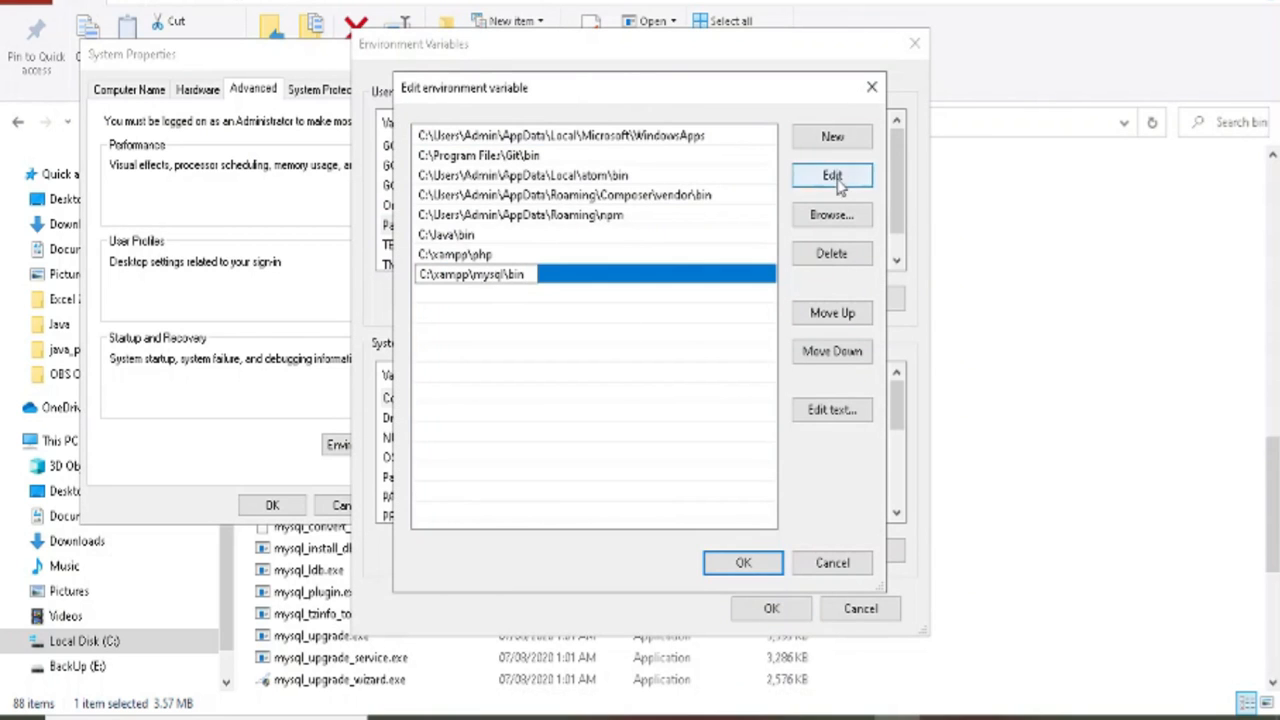
click(745, 561)
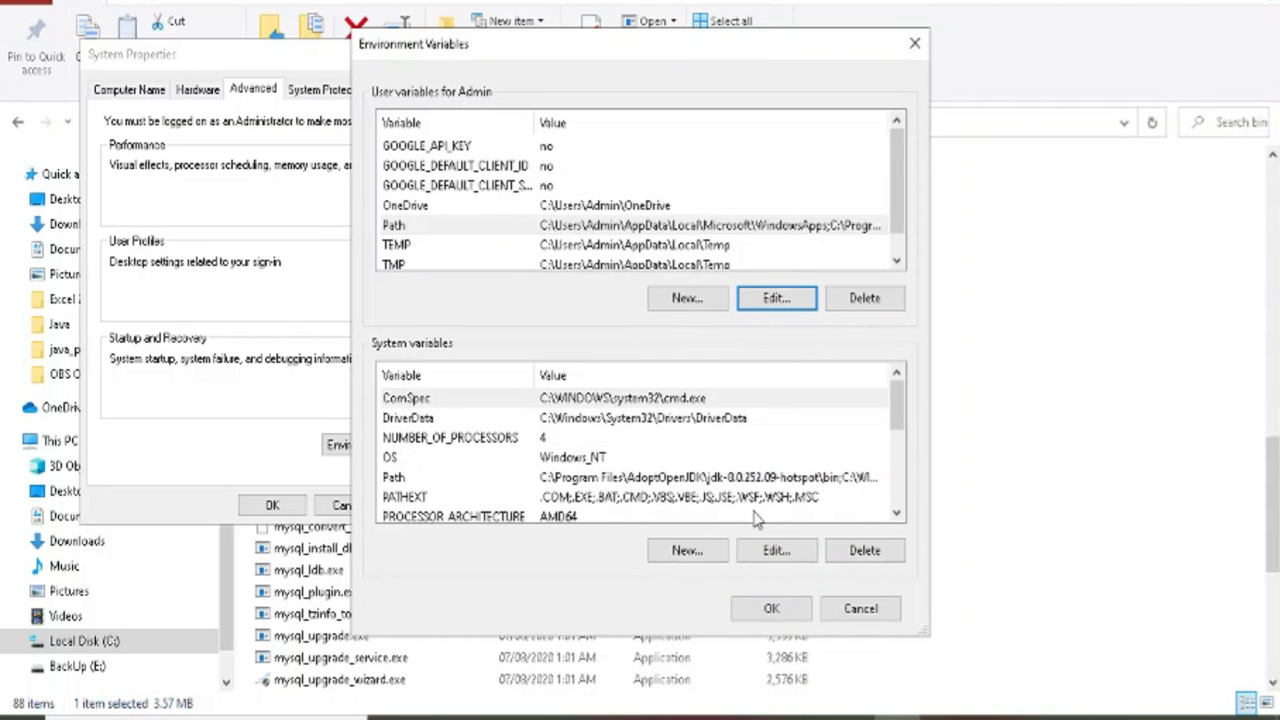
click(776, 607)
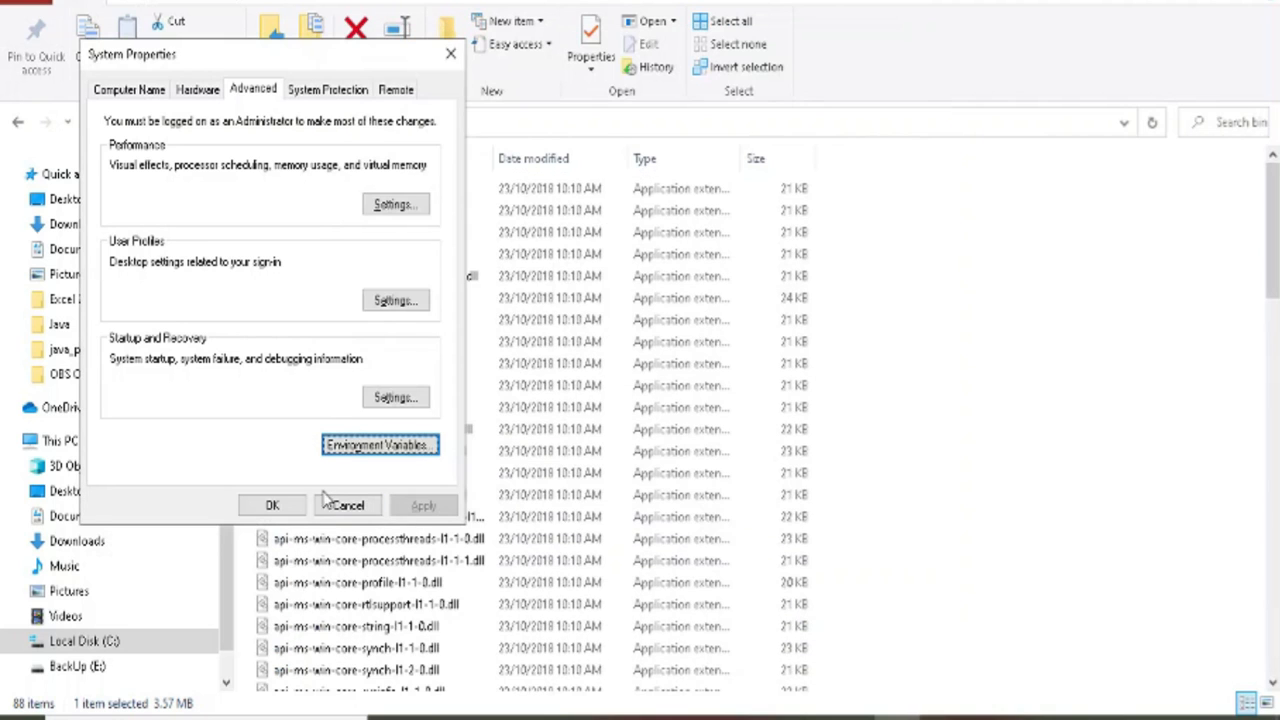
click(295, 508)
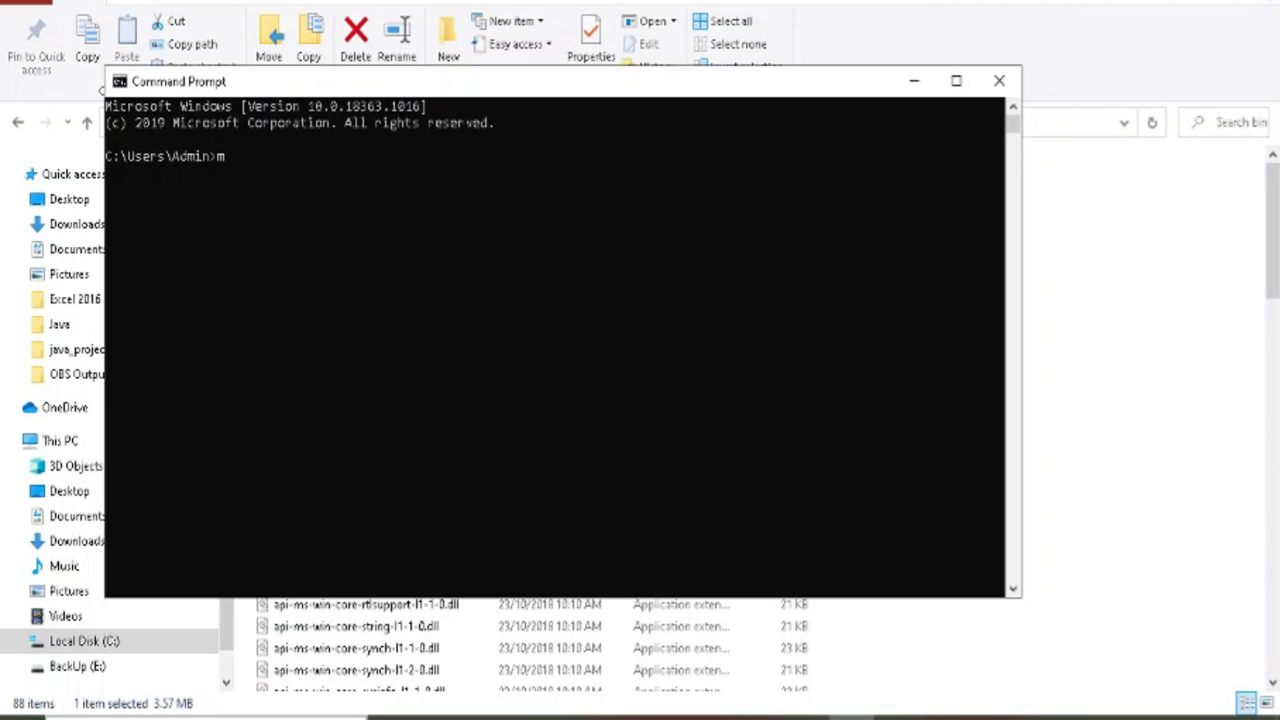
- Try to connect to the local MySQL server from Command Prompt with "mysql -h localhost -u root"
text(ysql -h localhos)
text(t -u root)
key(Return)
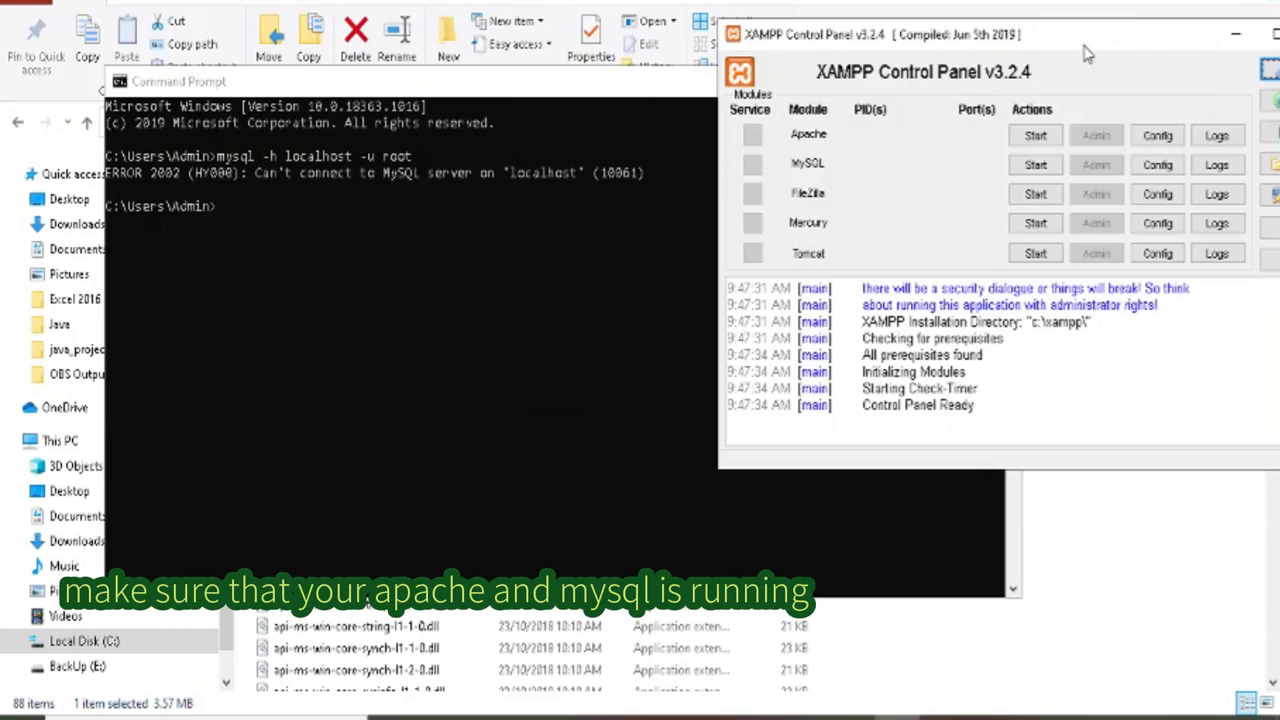
- Start the Apache and MySQL modules in the XAMPP Control Panel
click(1035, 135)
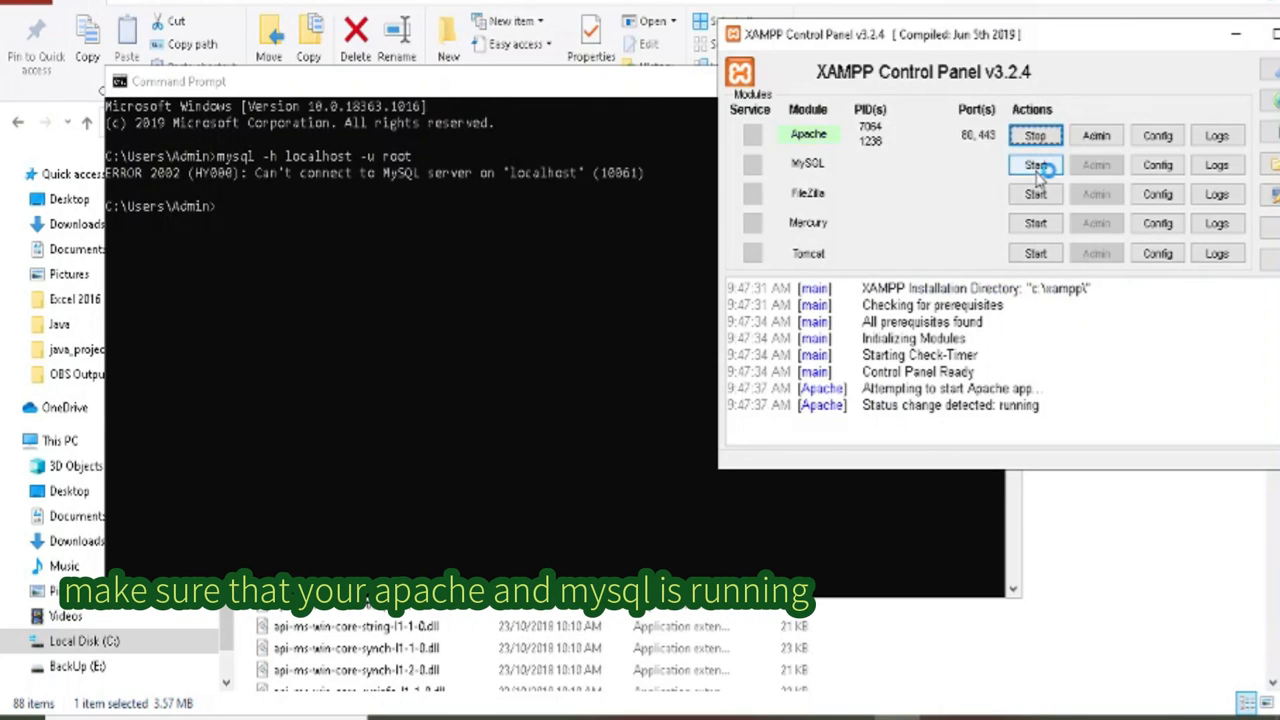
click(1038, 170)
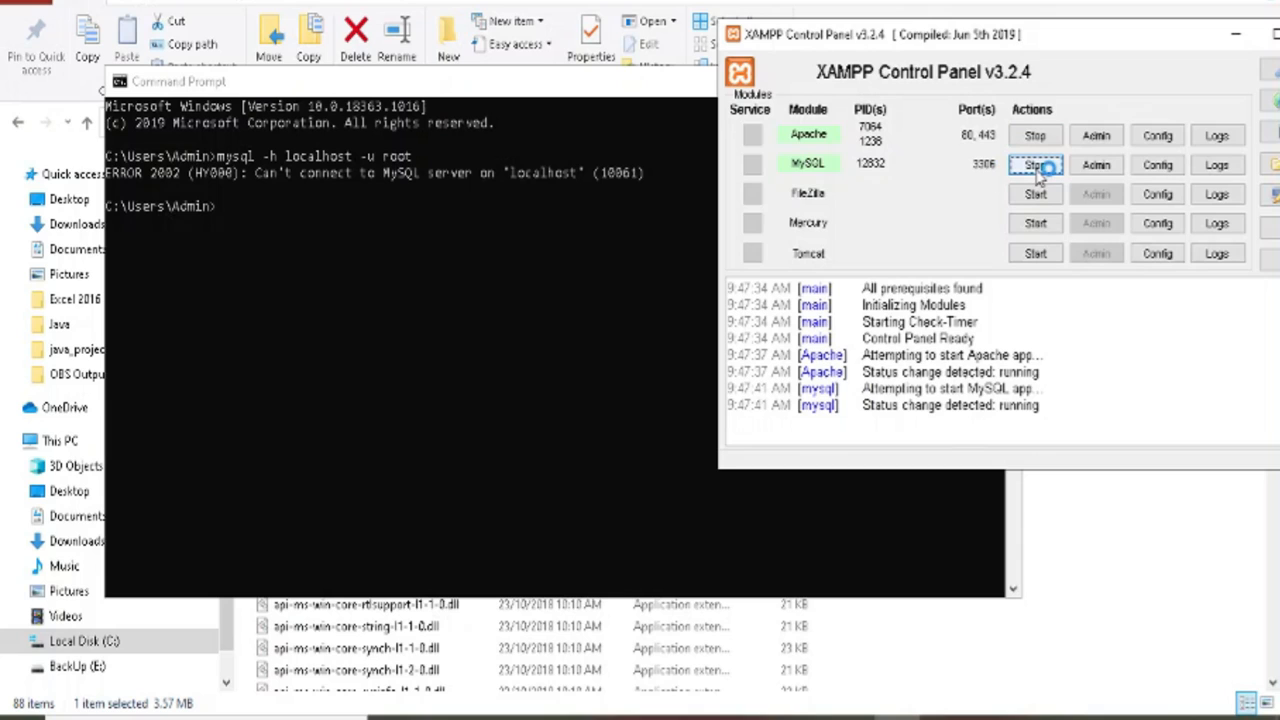
- Back in Command Prompt, rerun "mysql -h localhost -u root" to test the connection and leave the MariaDB monitor with "exit"
click(377, 207)
key(Up)
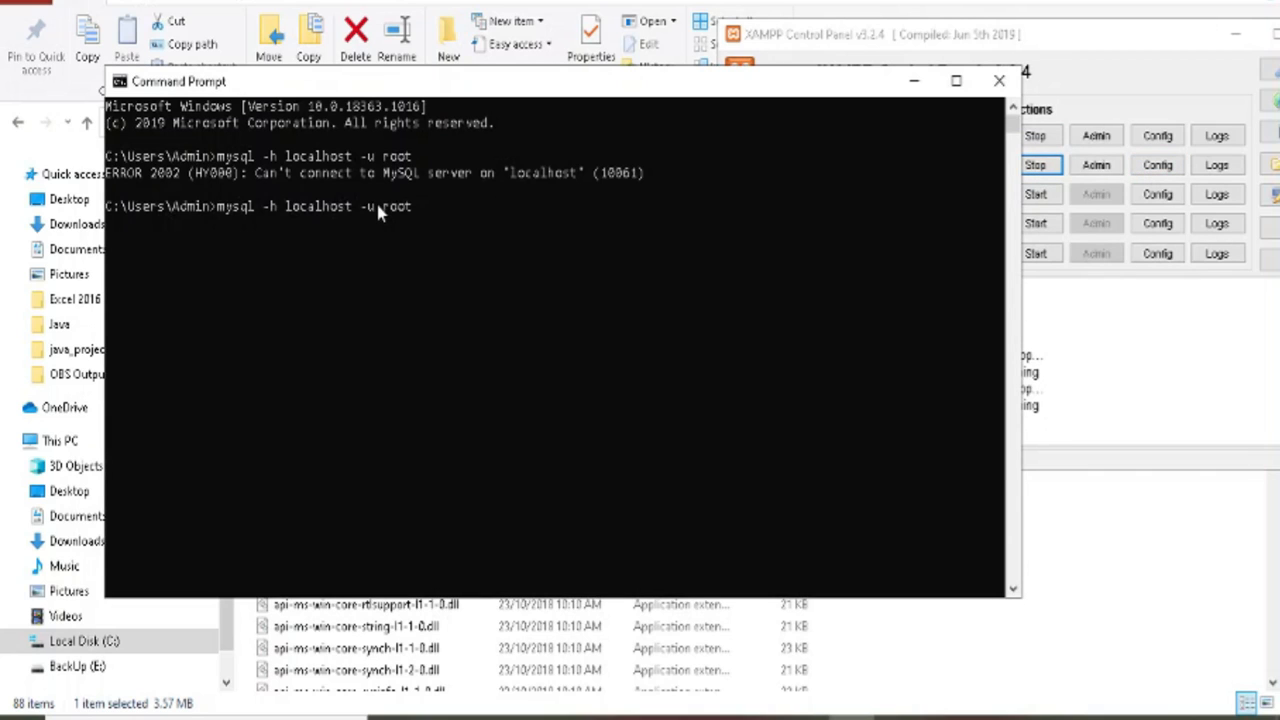
key(Return)
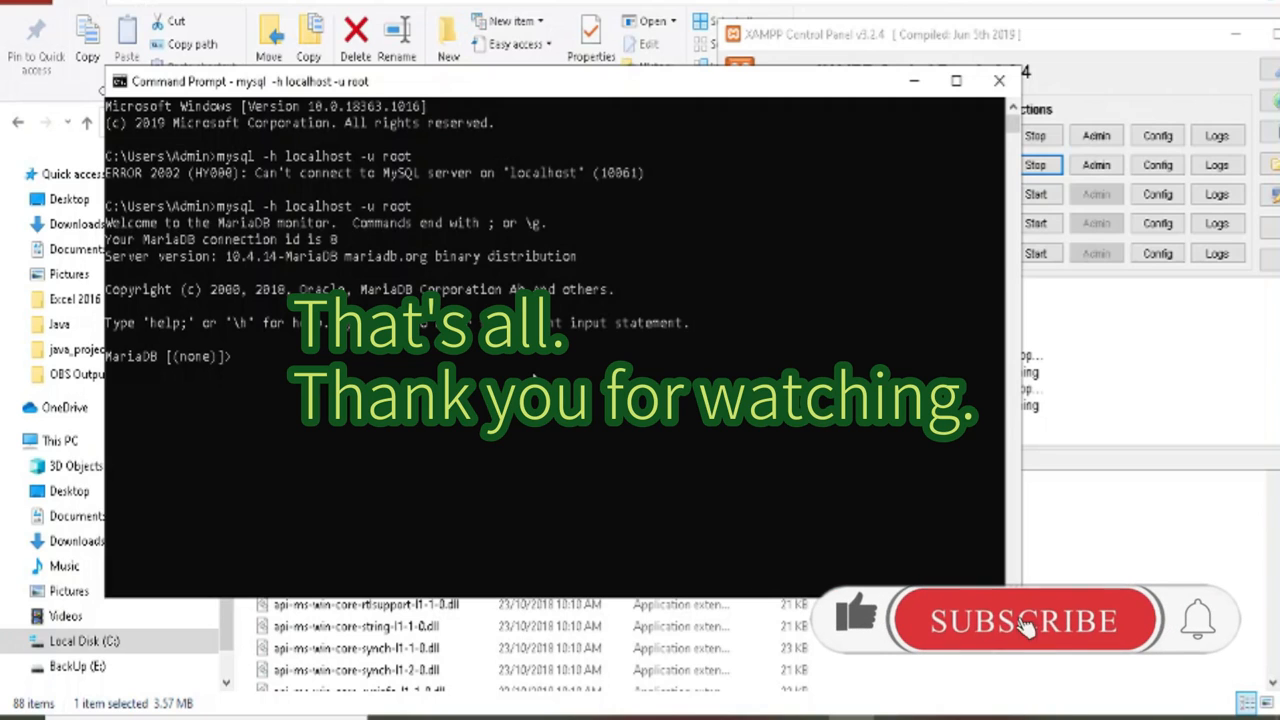
text(exit)
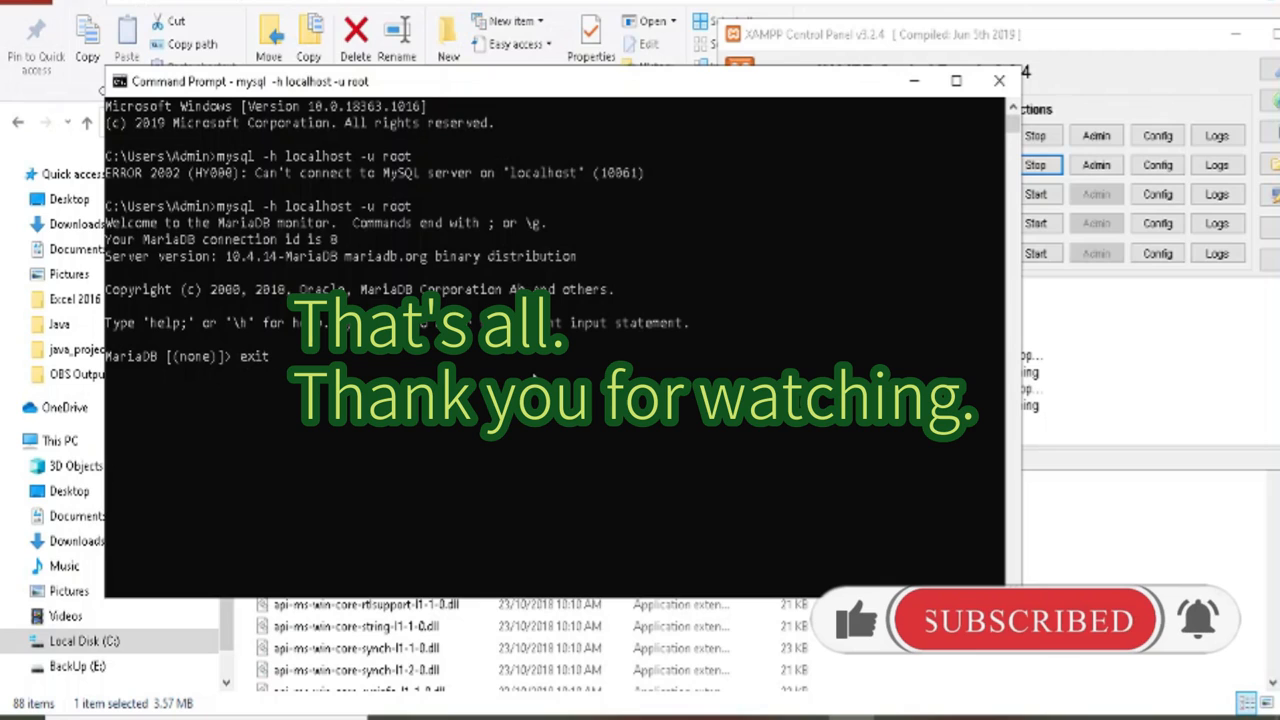
key(Return)
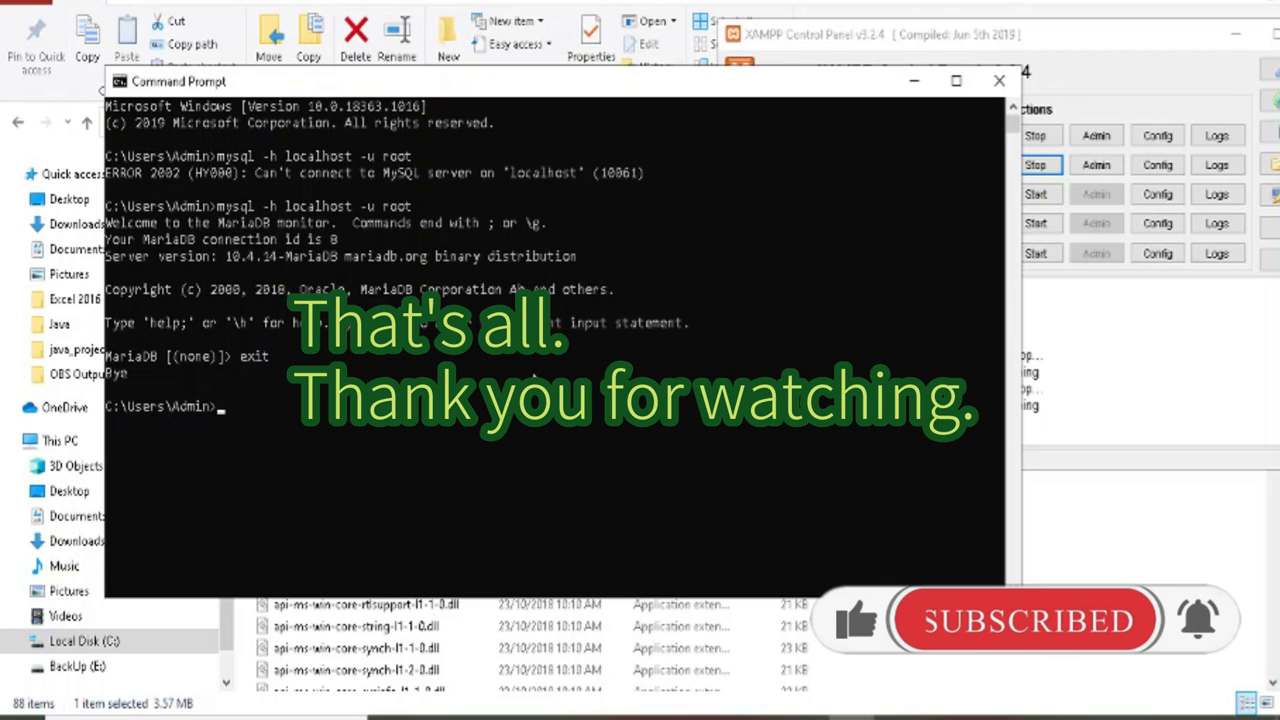